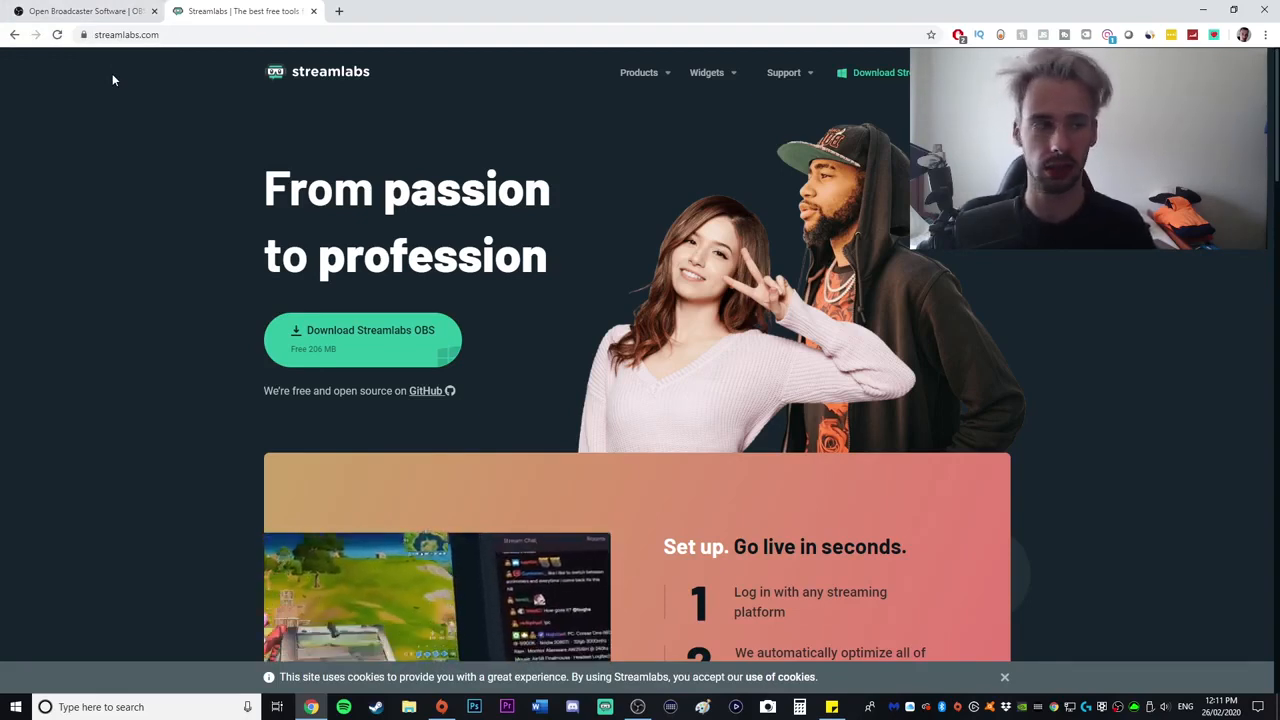
Compare the OBS Studio and Streamlabs OBS websites, checking the download options and interface preview on the OBS page
left_click(85, 11)
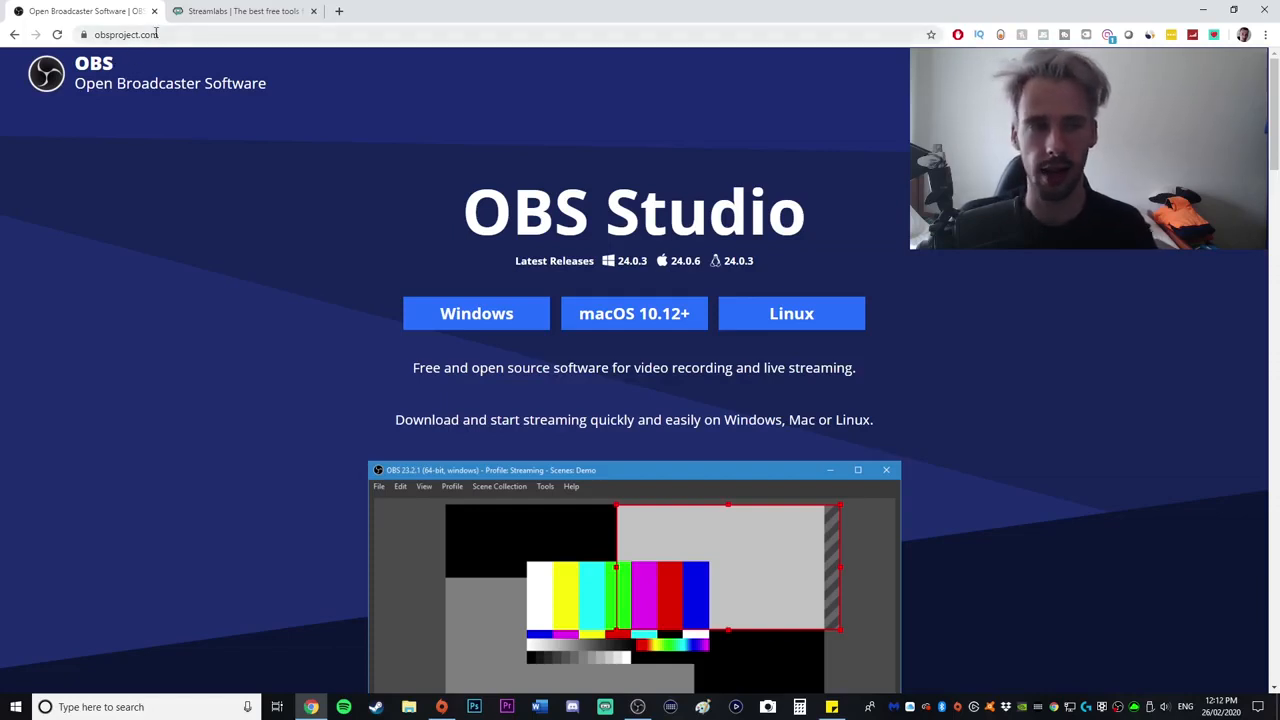
left_click(205, 11)
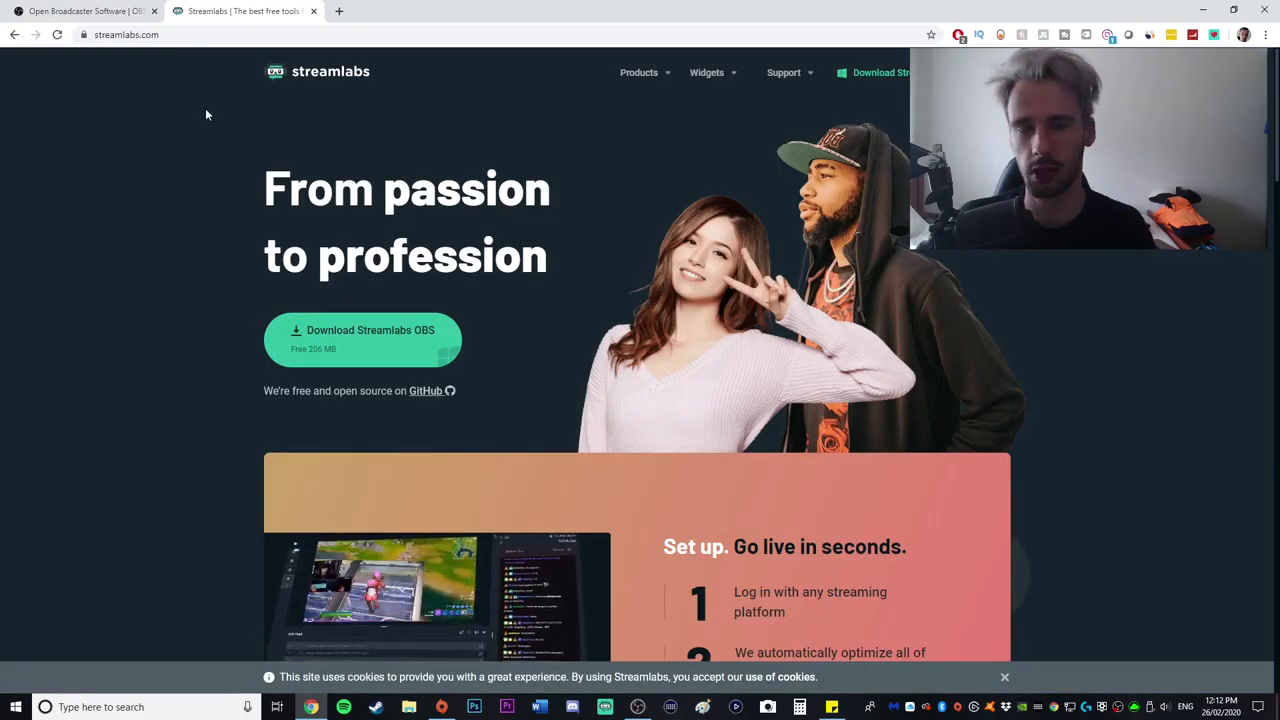
left_click(90, 11)
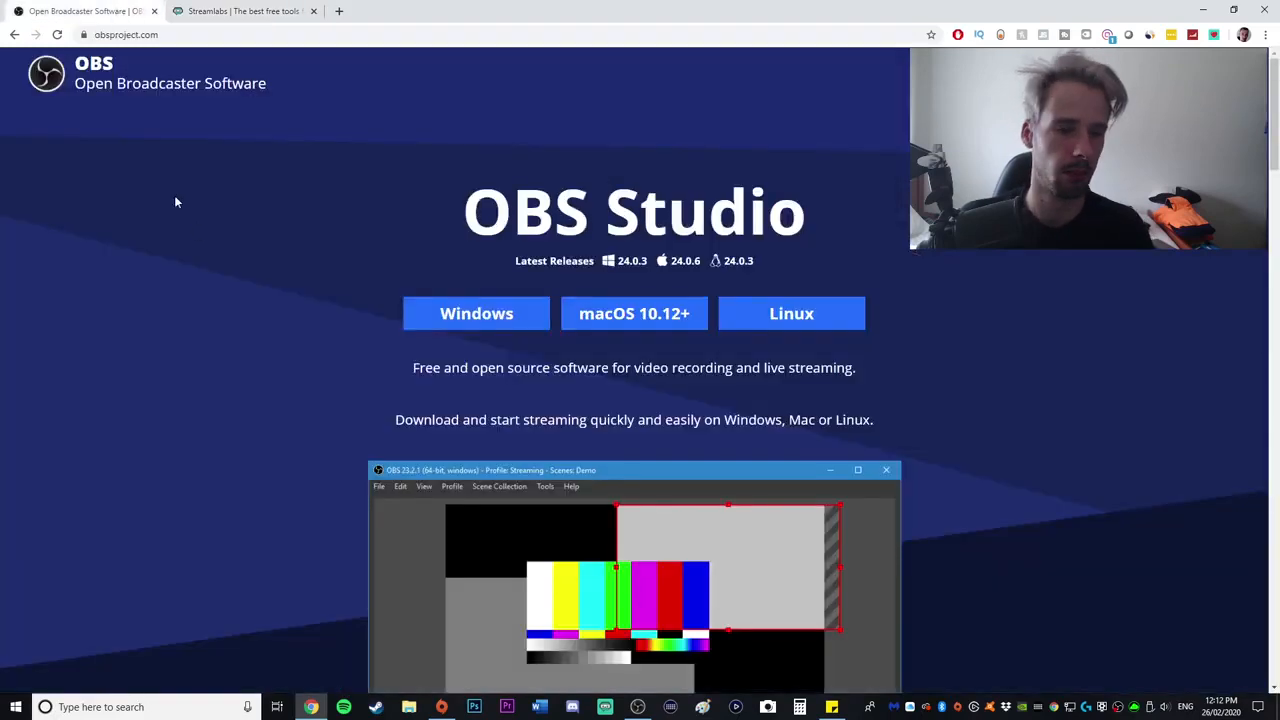
scroll(272, 287, "down", 2)
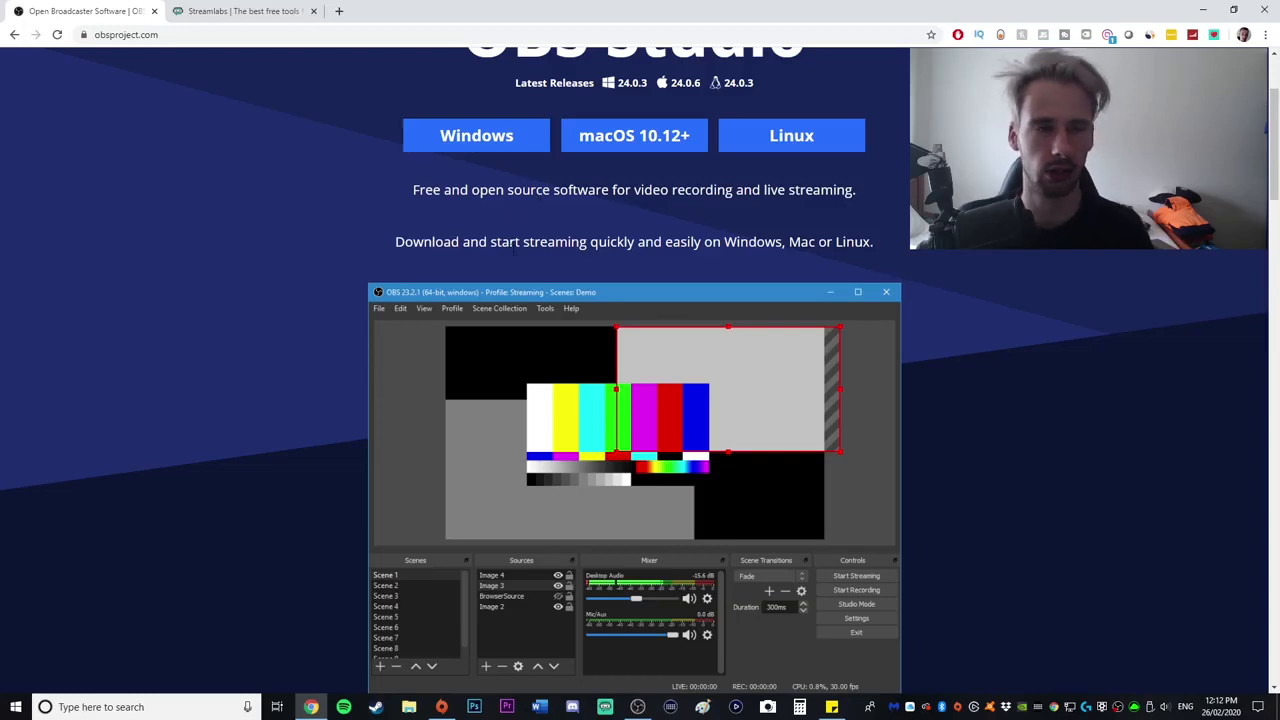
left_click(240, 11)
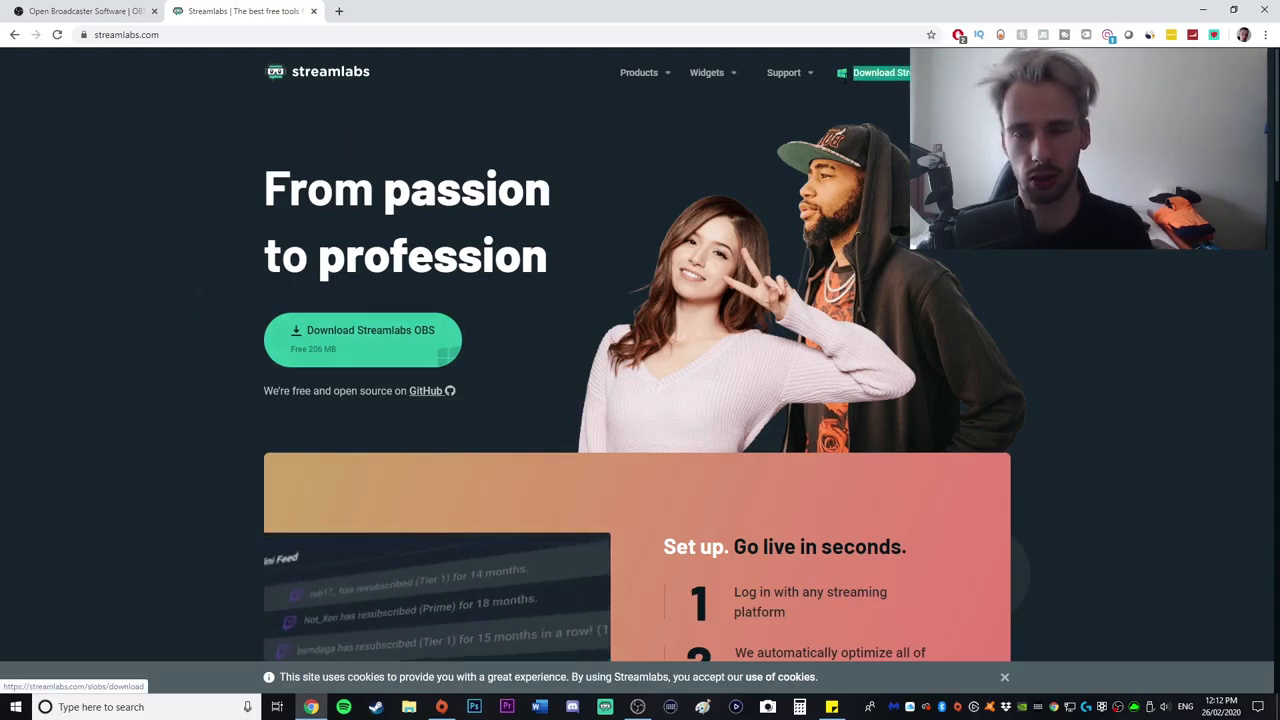
left_click(85, 11)
scroll(470, 310, "up", 3)
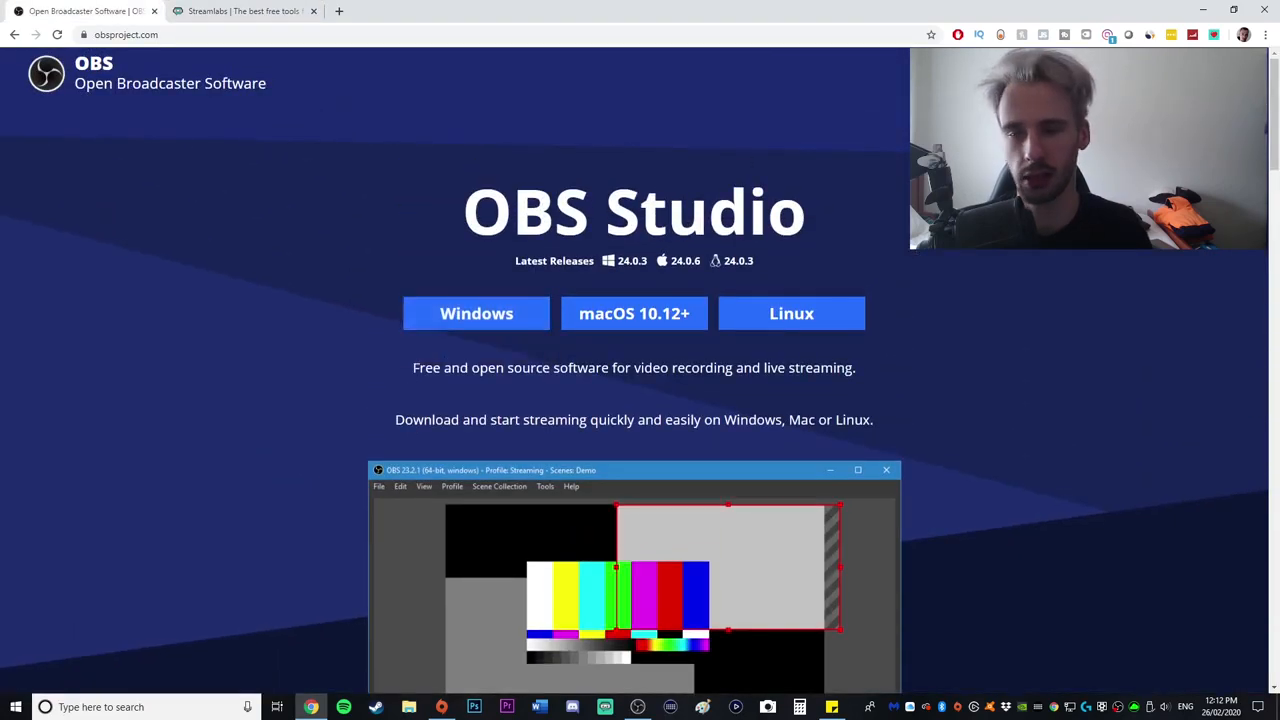
View the Windows installer options on the OBS Studio download page, and return to the Streamlabs website
left_click(985, 82)
scroll(899, 203, "down", 2)
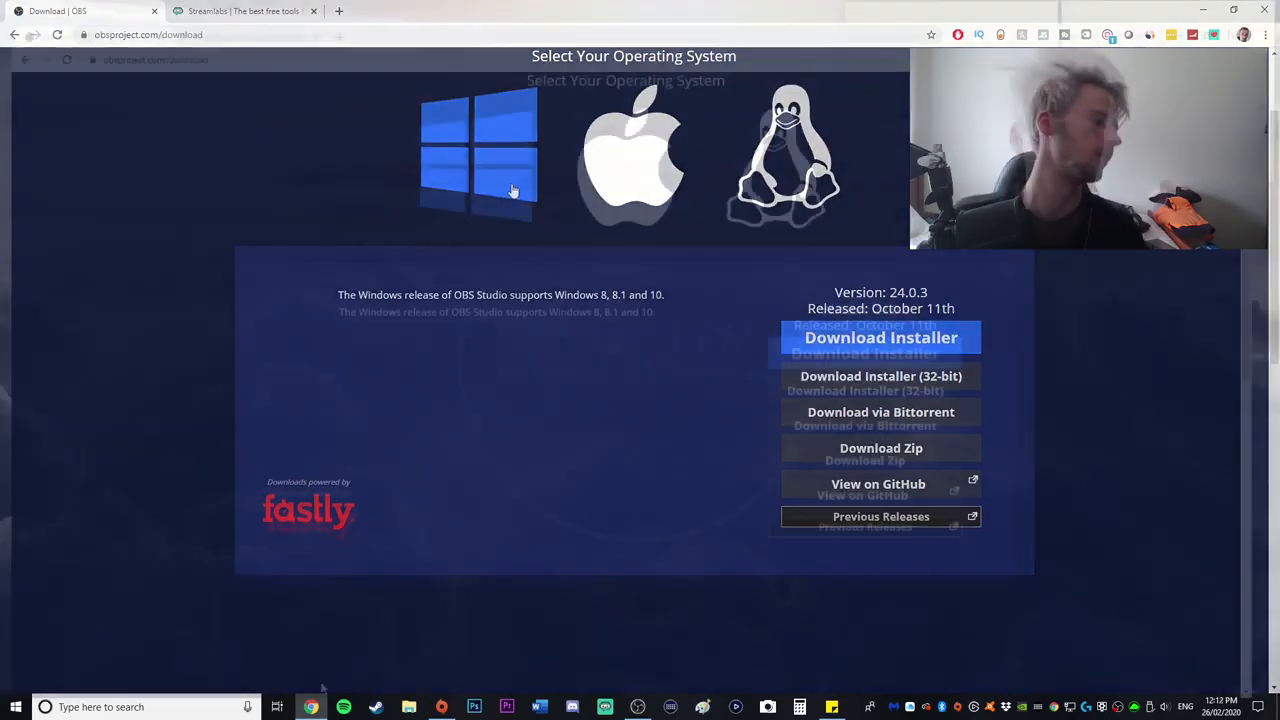
left_click(277, 8)
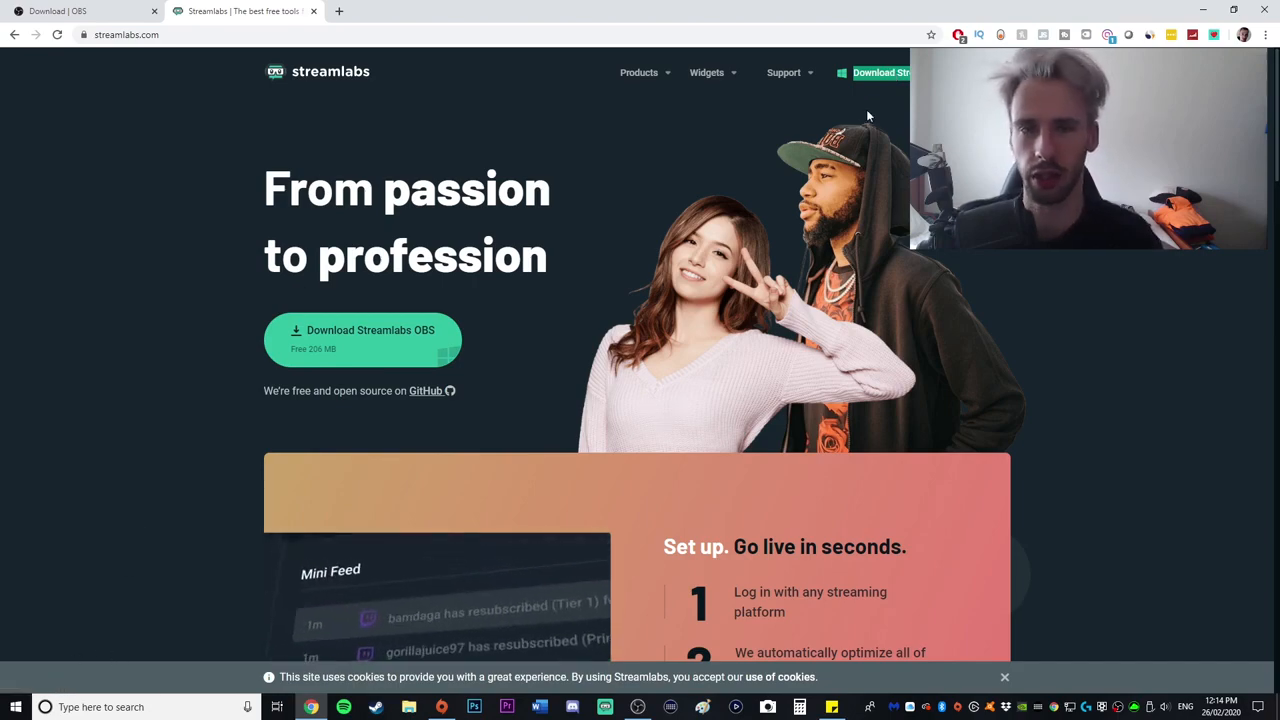
Switch to Streamlabs OBS, load the Scenes collection and remove the Display Capture source from Scene 2
left_click(1203, 10)
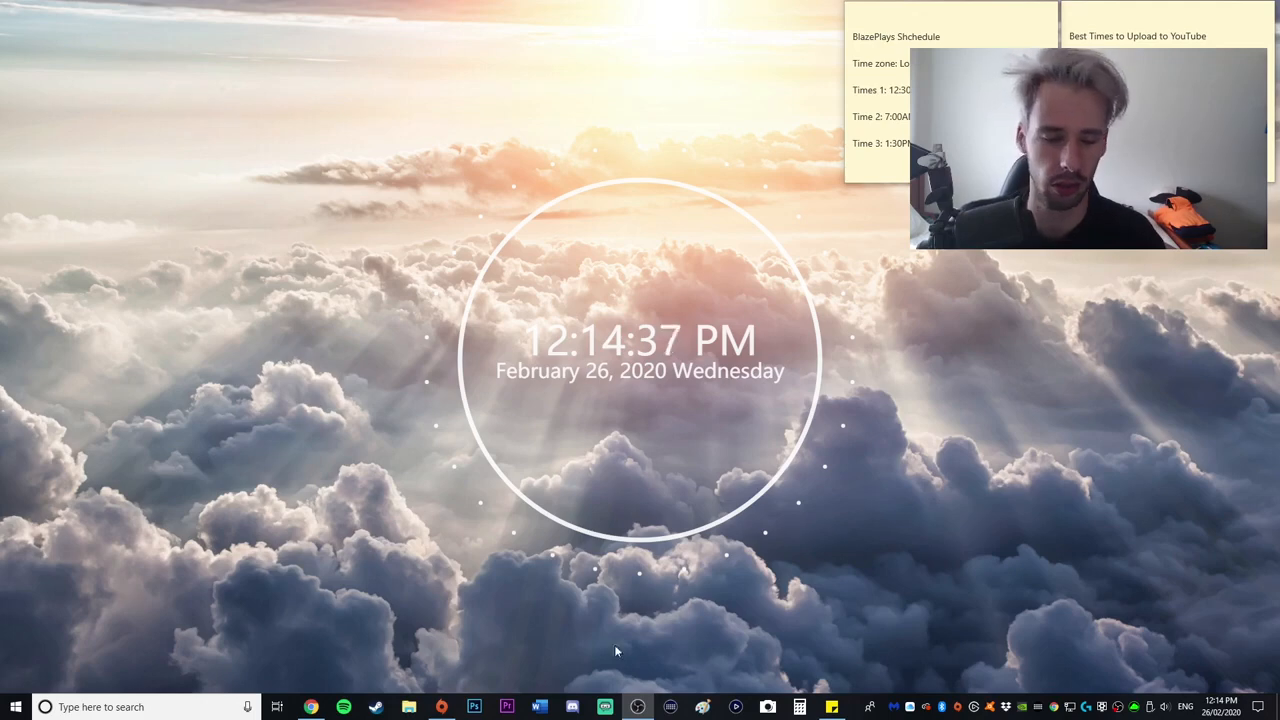
left_click(609, 702)
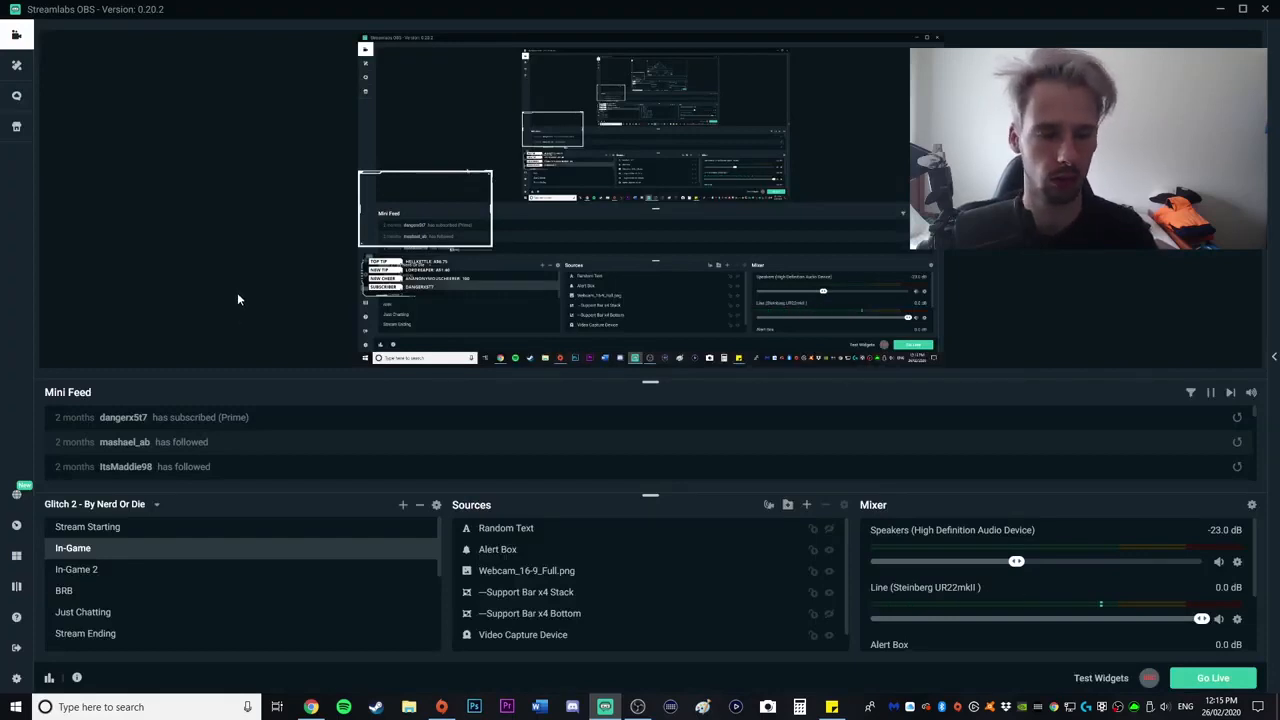
left_click(140, 504)
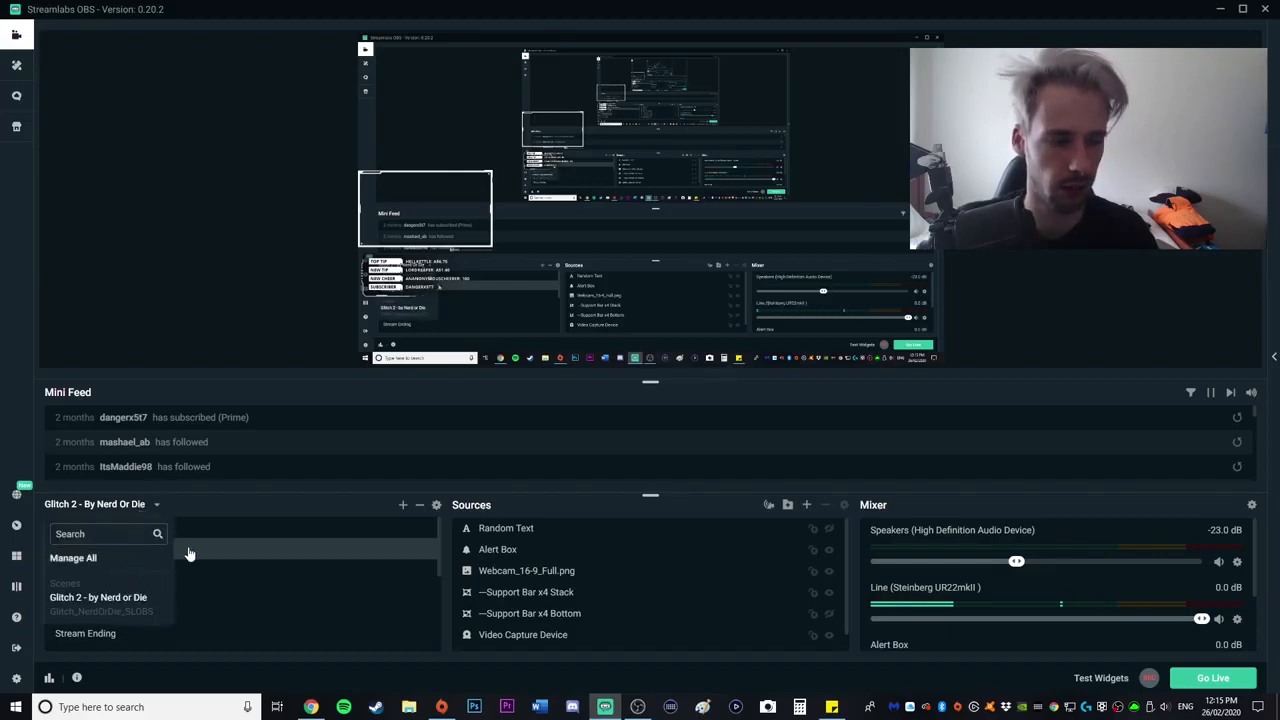
left_click(343, 507)
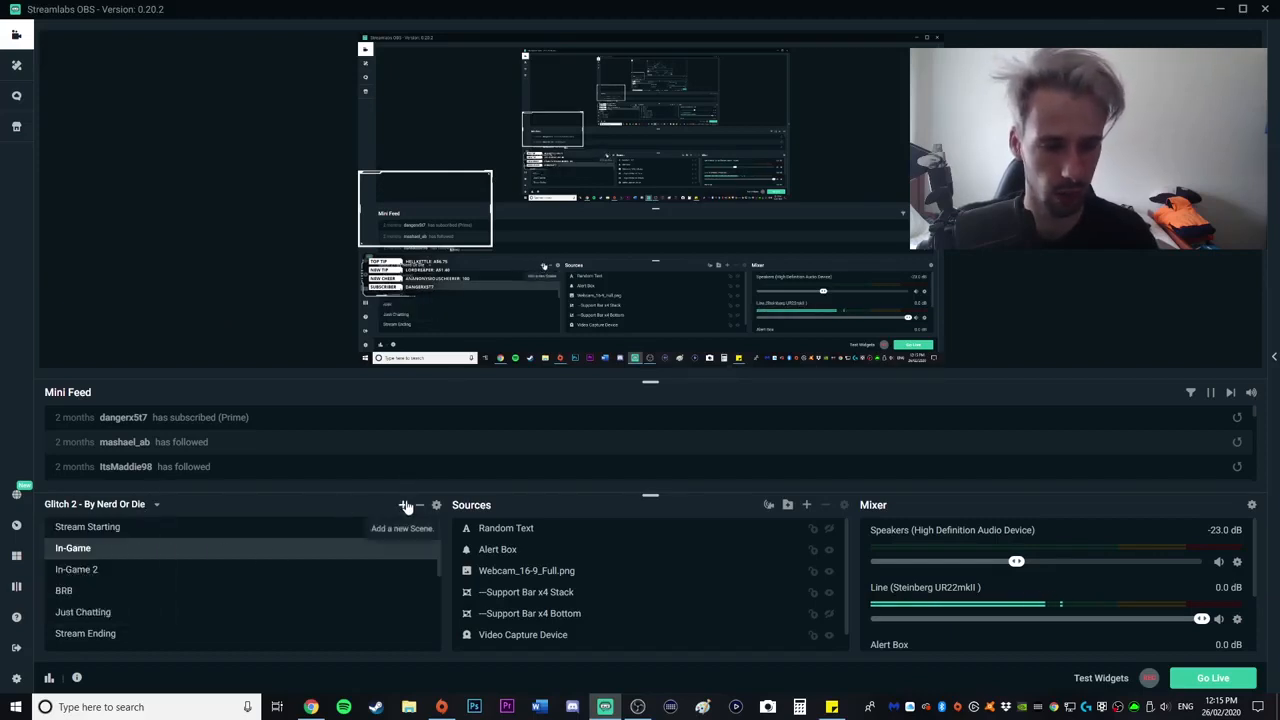
left_click(150, 505)
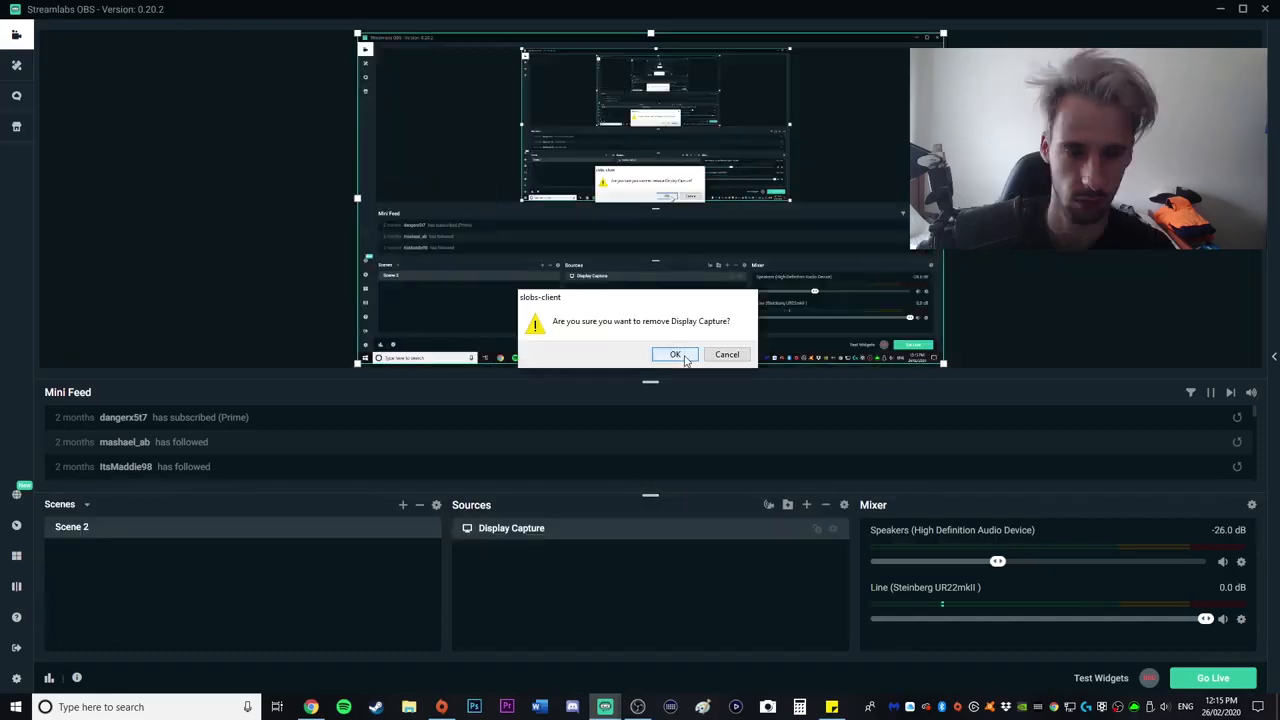
left_click(675, 356)
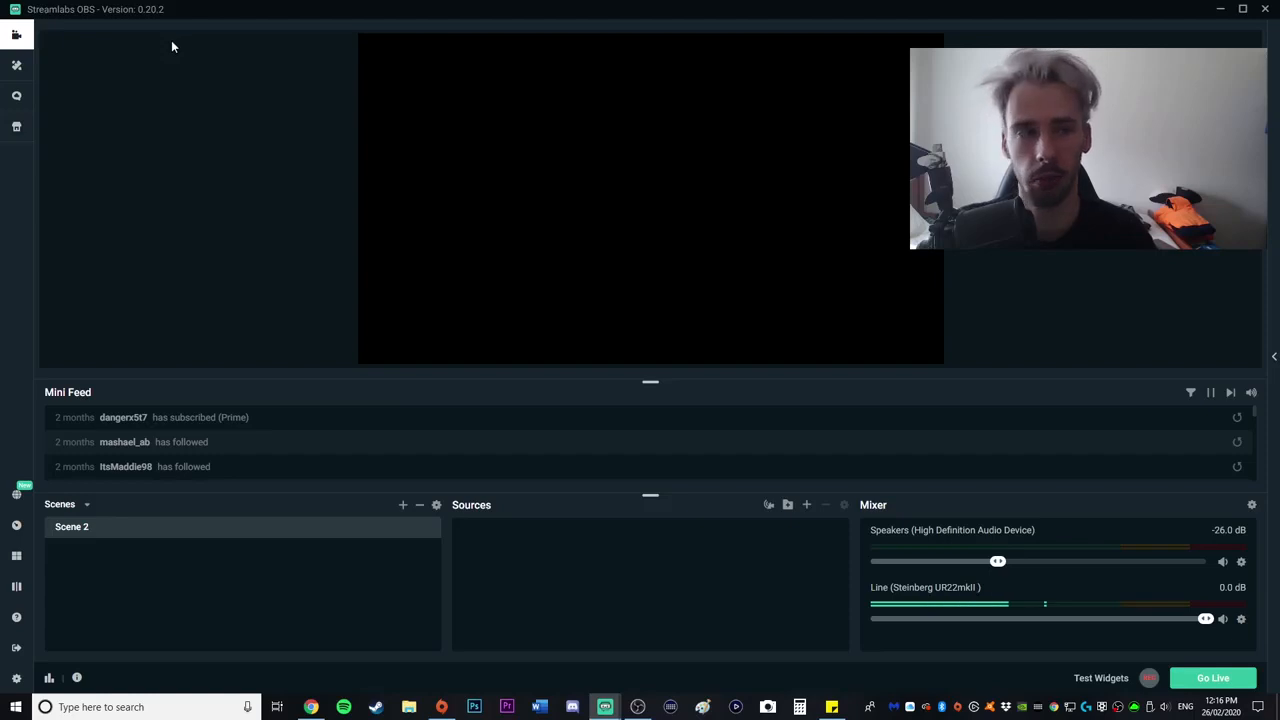
Open the Themes library and browse the recently added and featured scene themes
left_click(17, 66)
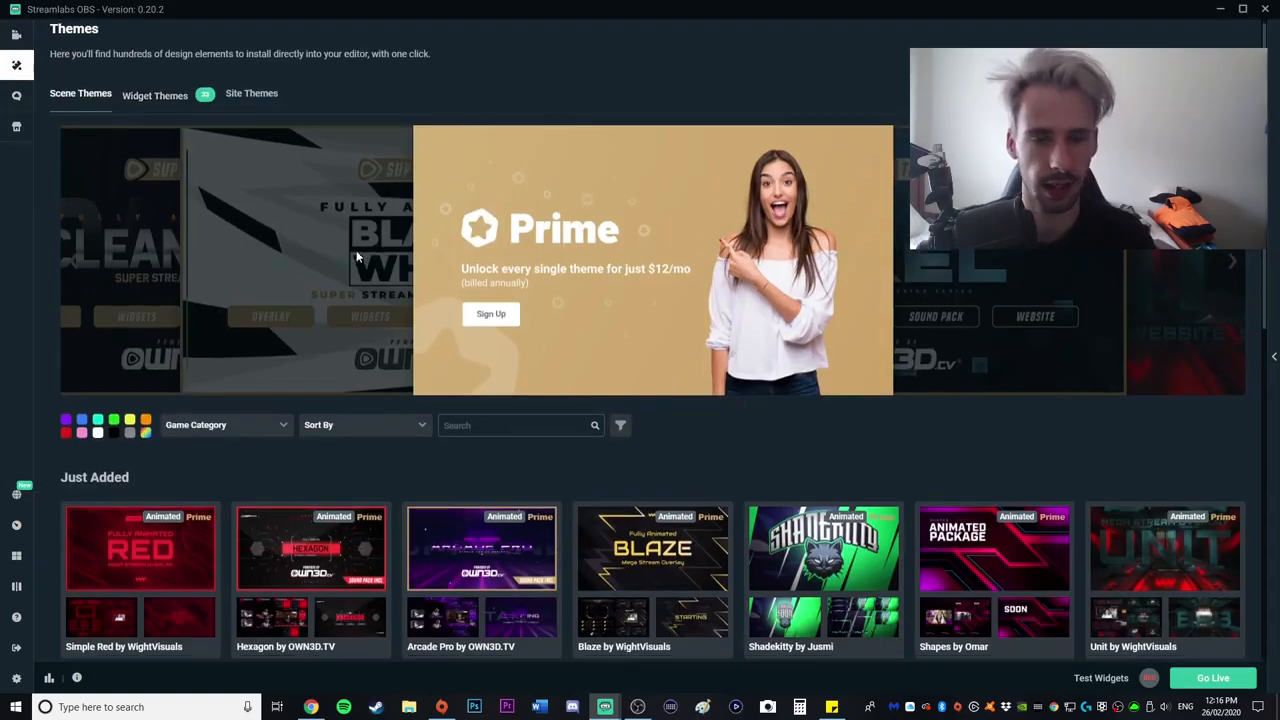
scroll(363, 253, "down", 2)
scroll(365, 243, "up", 4)
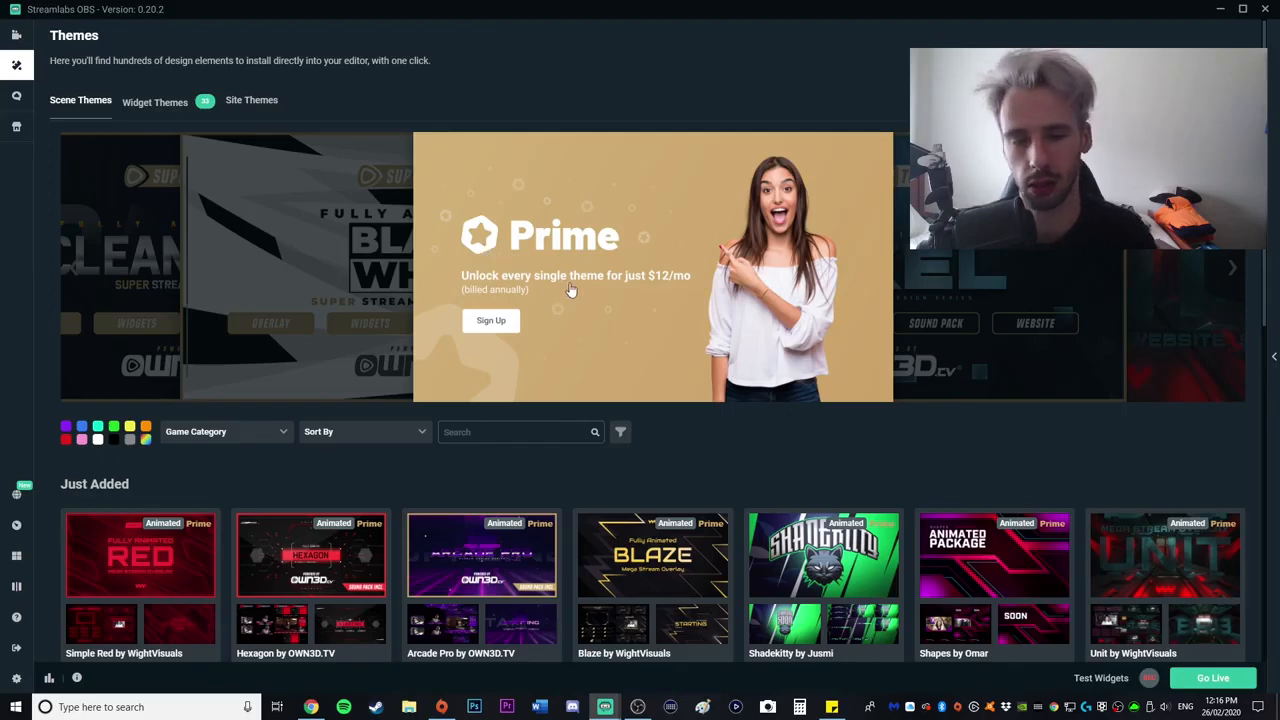
scroll(593, 287, "down", 4)
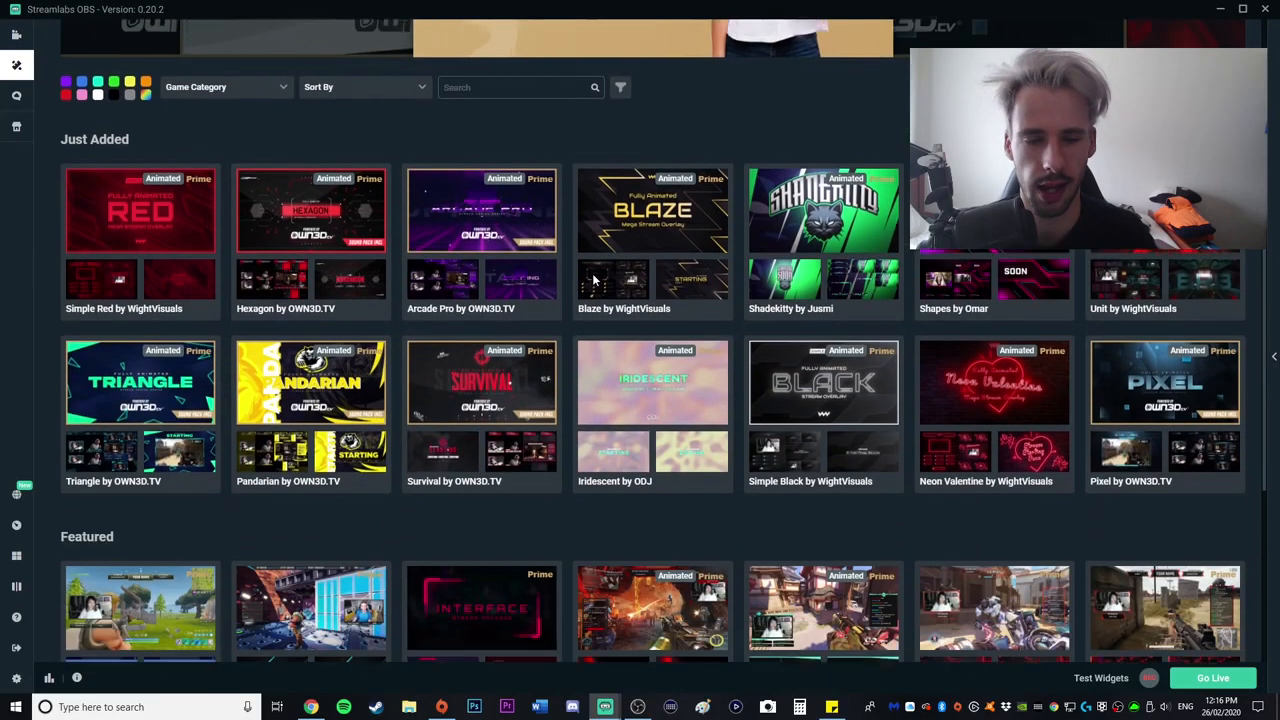
scroll(400, 221, "up", 2)
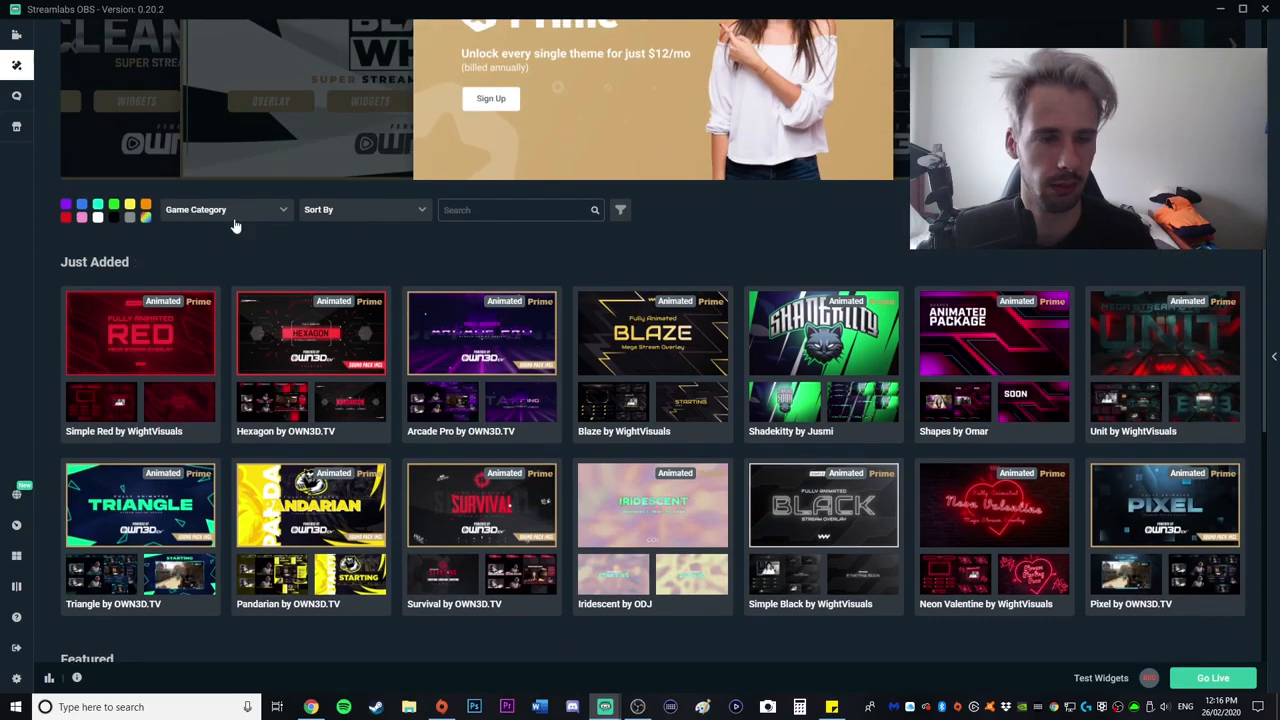
Review the Game Category options available for filtering scene themes without choosing one
left_click(340, 216)
left_click(241, 216)
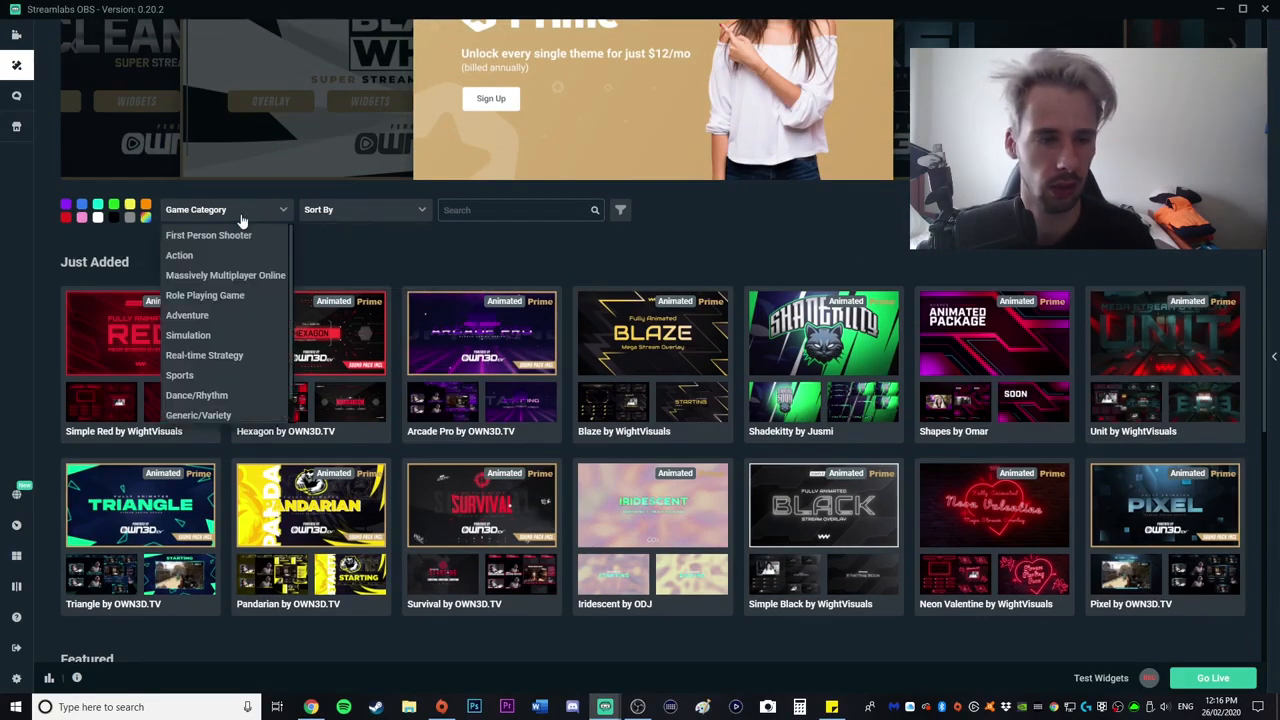
scroll(246, 257, "down", 1)
scroll(250, 260, "up", 1)
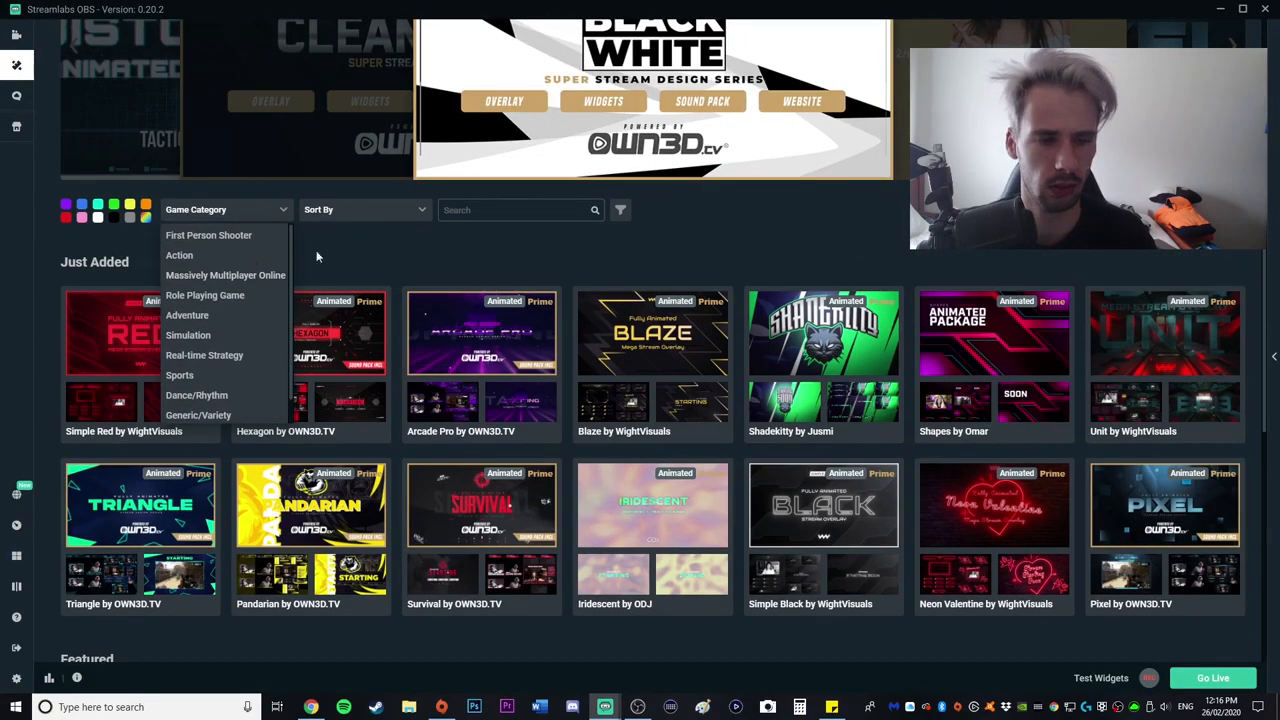
left_click(399, 256)
scroll(400, 258, "up", 2)
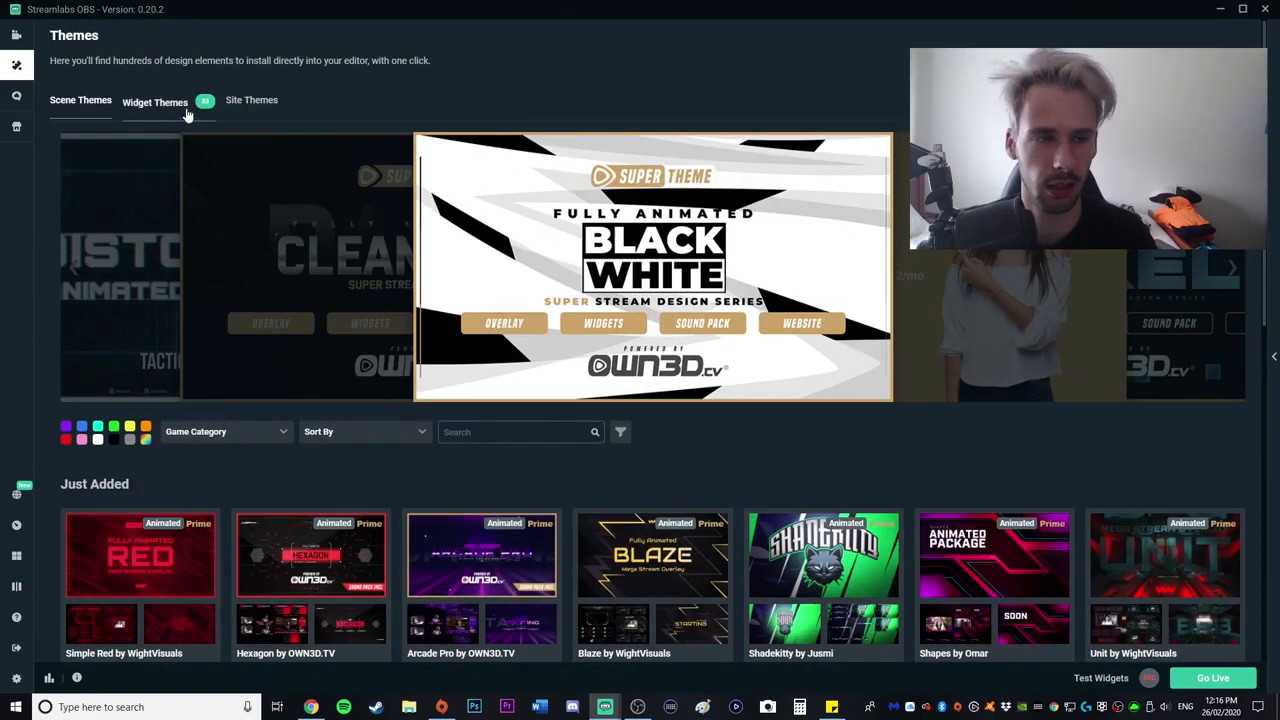
Open the Darkmode by OWN3D.TV theme from the Most Popular section and preview its Starting screen and overlay package
scroll(294, 166, "down", 4)
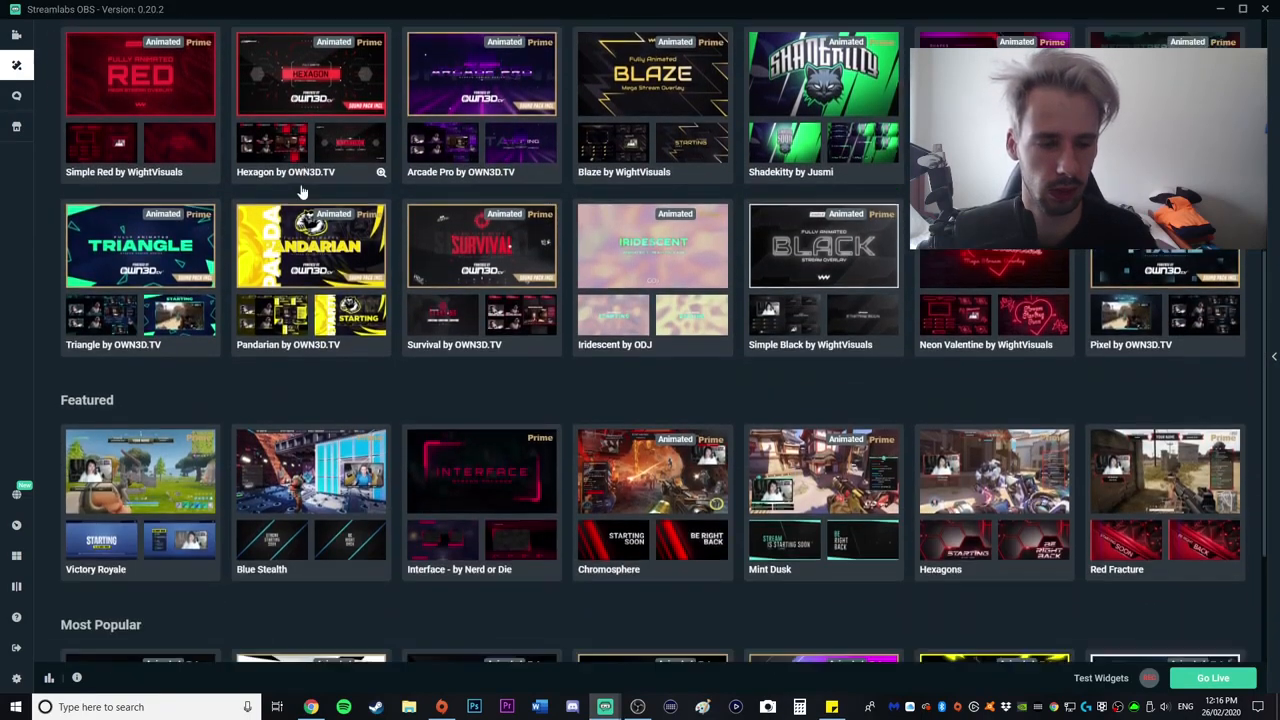
scroll(301, 191, "down", 2)
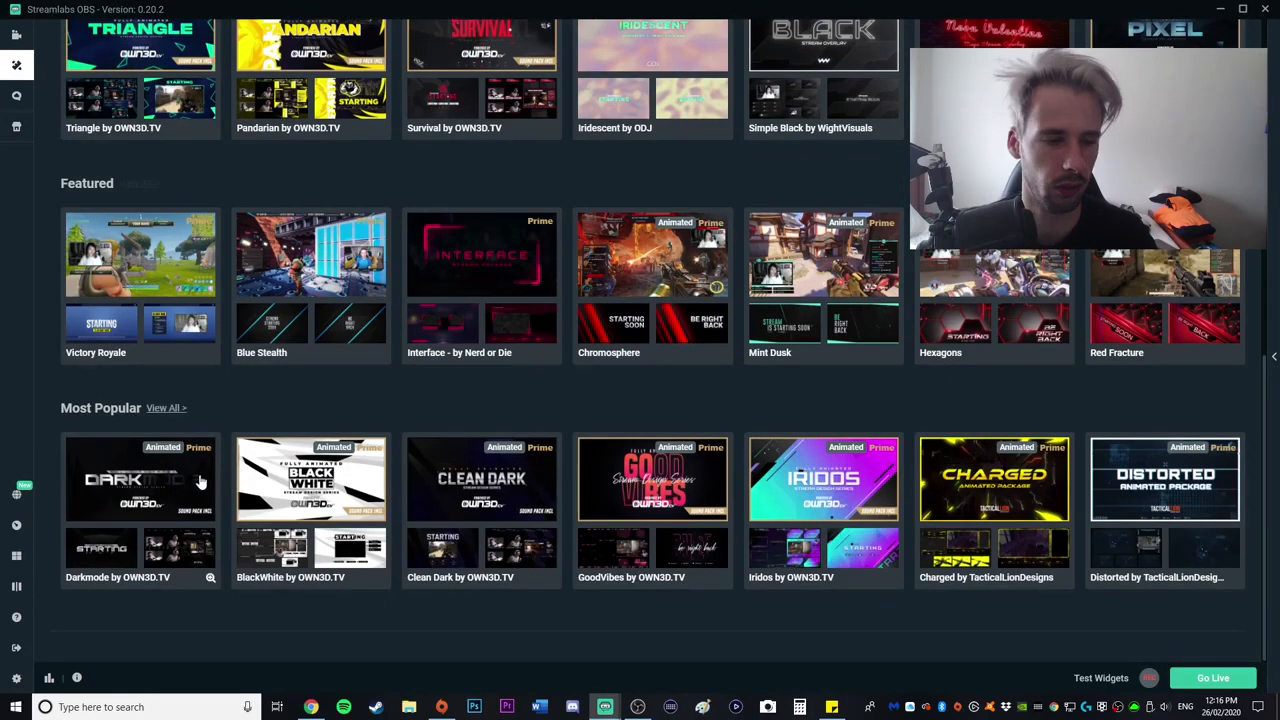
left_click(200, 482)
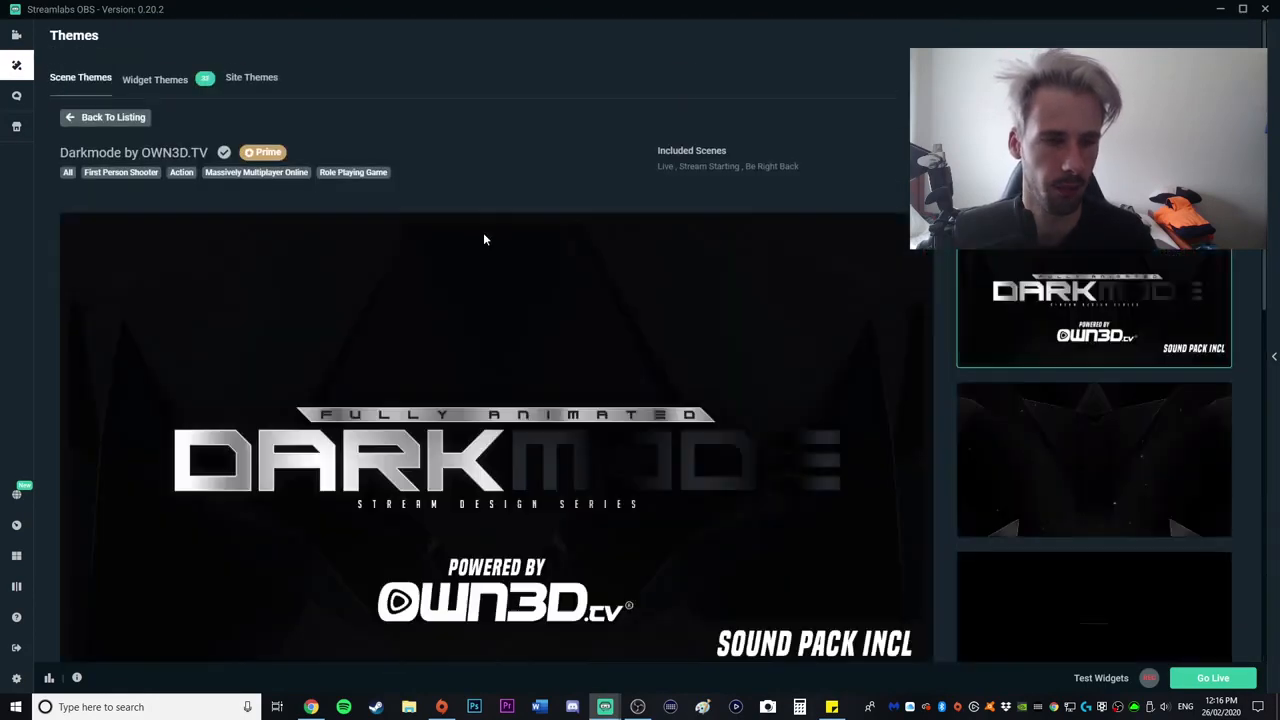
scroll(722, 216, "down", 1)
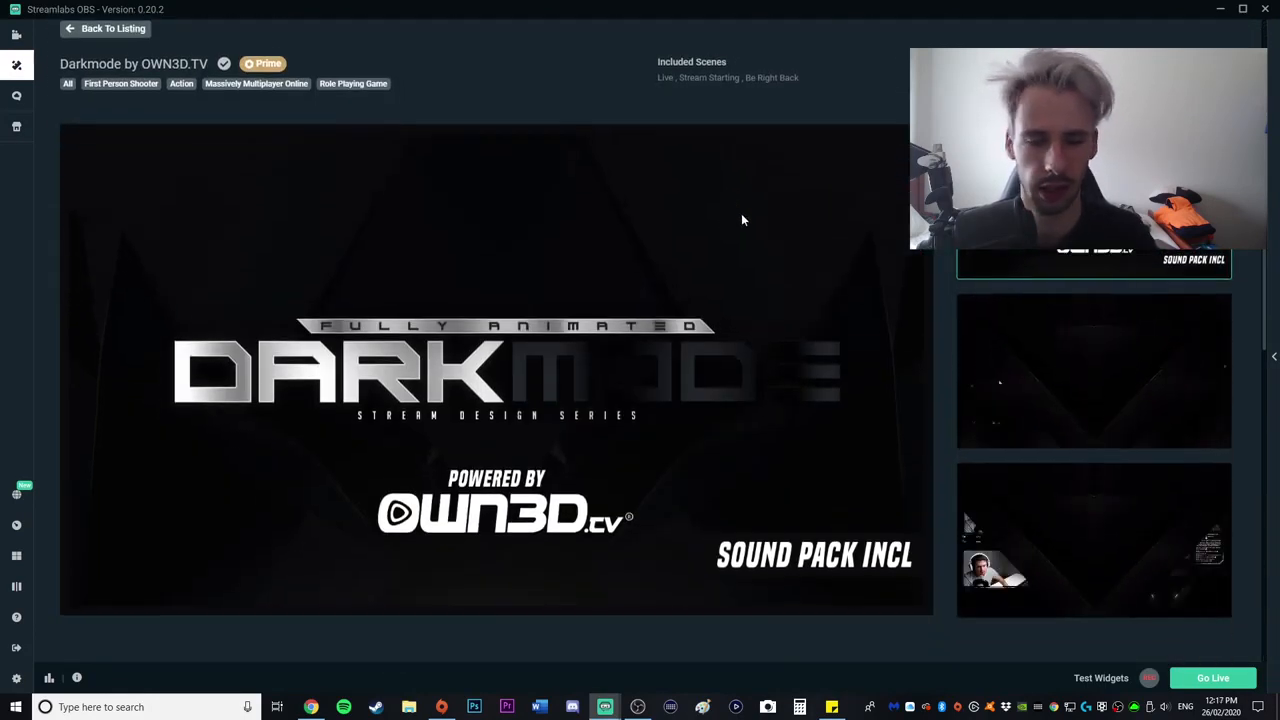
left_click(1050, 323)
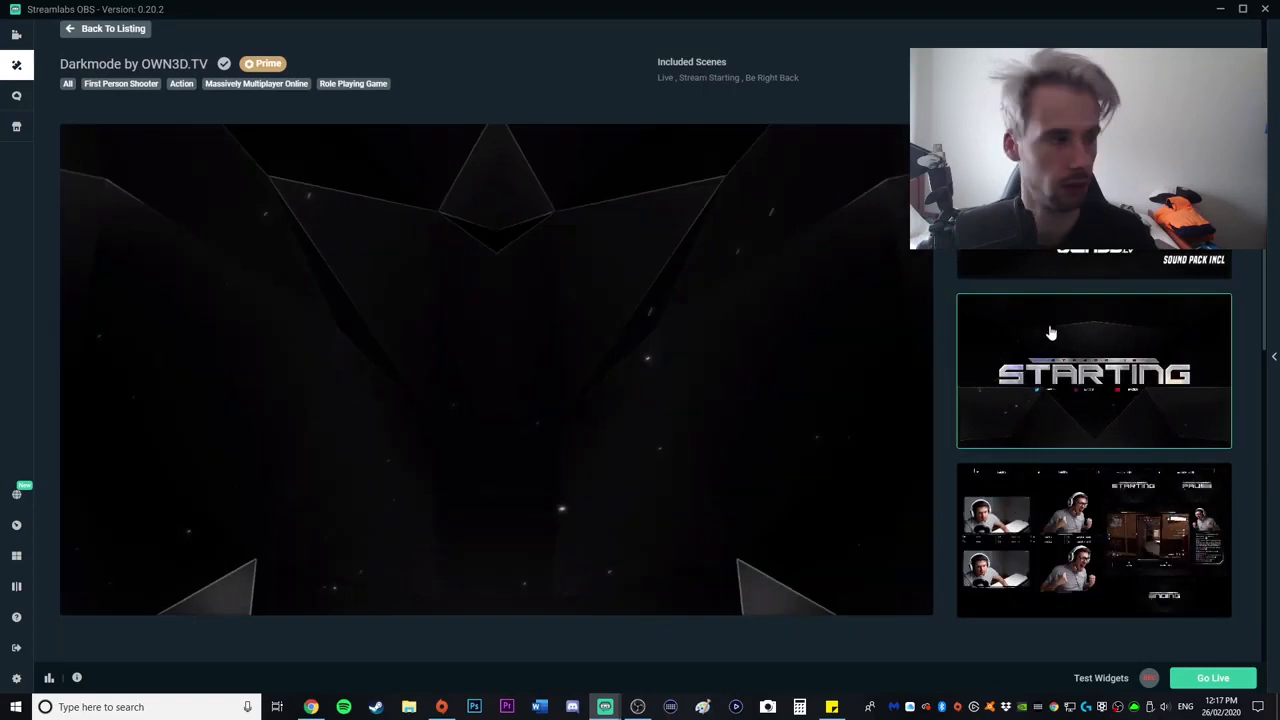
left_click(1044, 503)
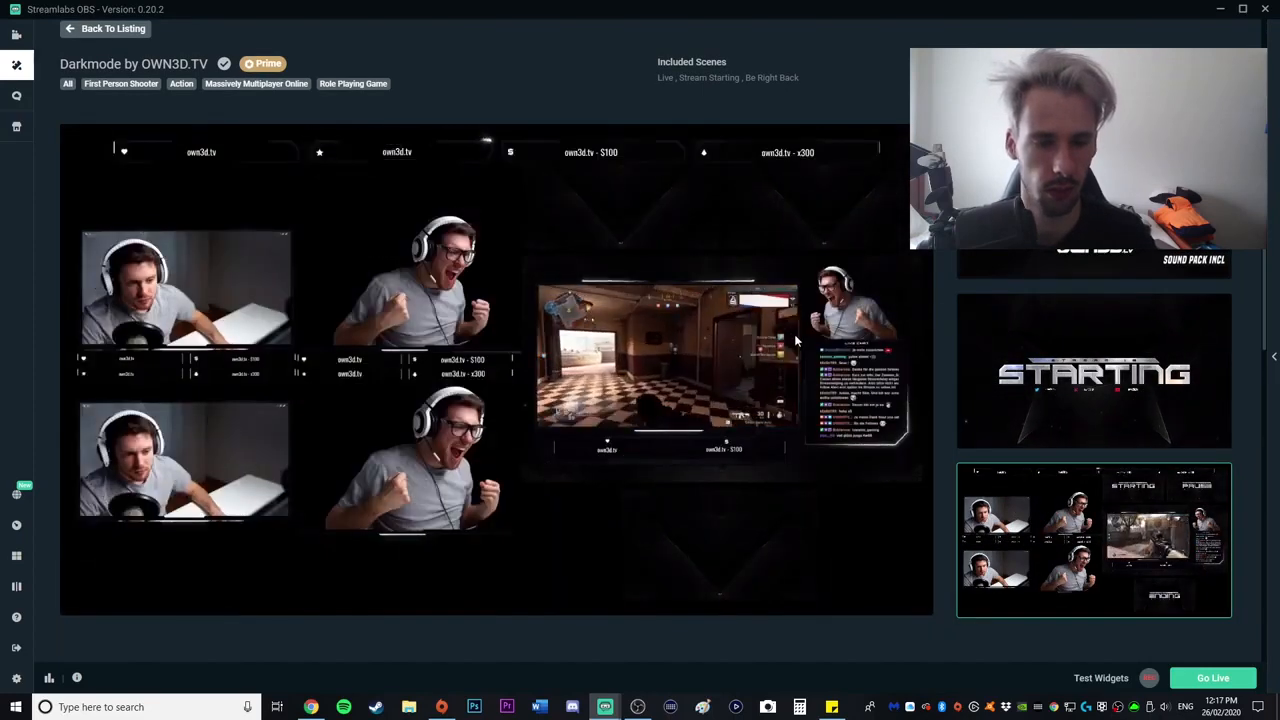
scroll(1034, 363, "down", 3)
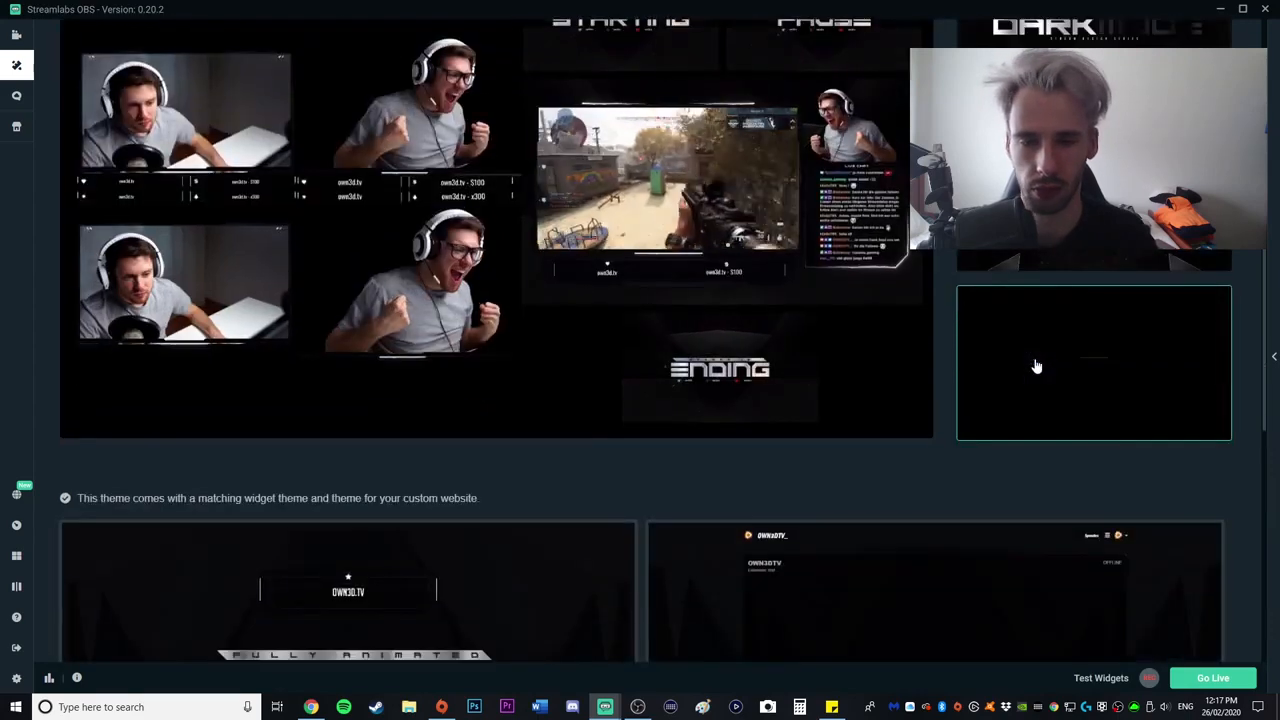
scroll(1036, 367, "up", 3)
scroll(1036, 367, "up", 1)
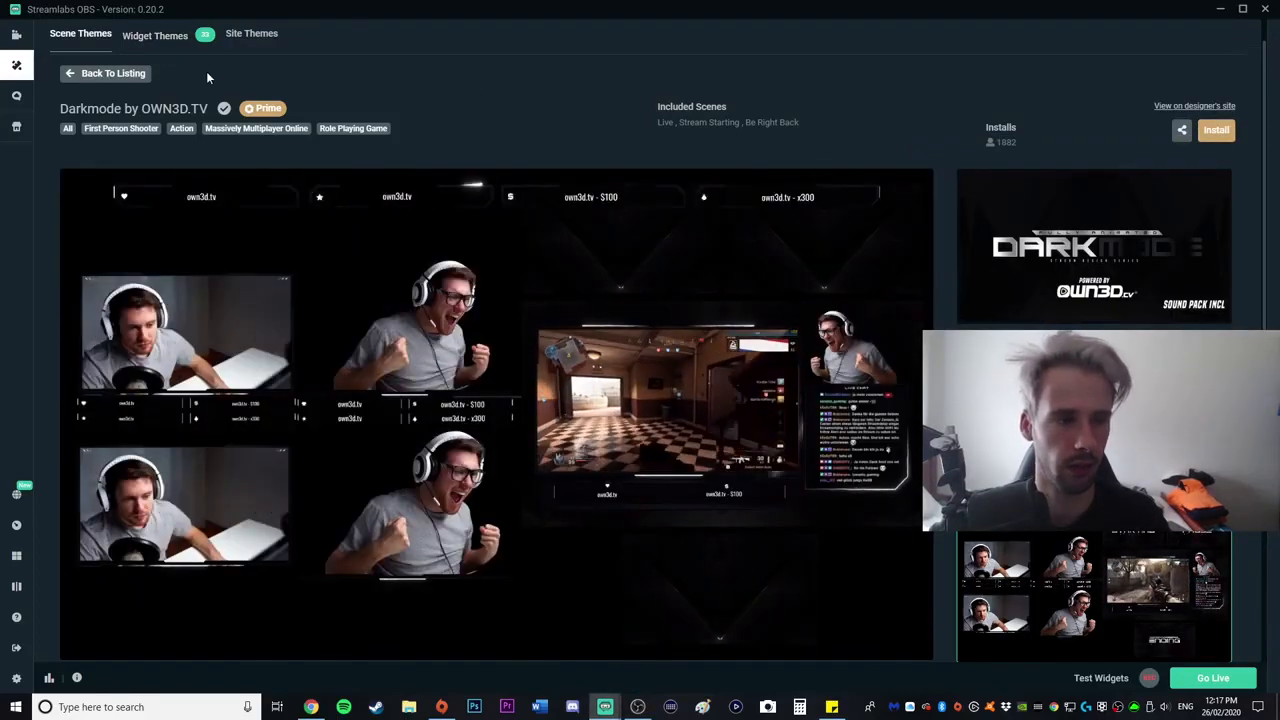
Return to the editor and load the Glitch_NerdOrDie_SLOBS scene collection
left_click(16, 34)
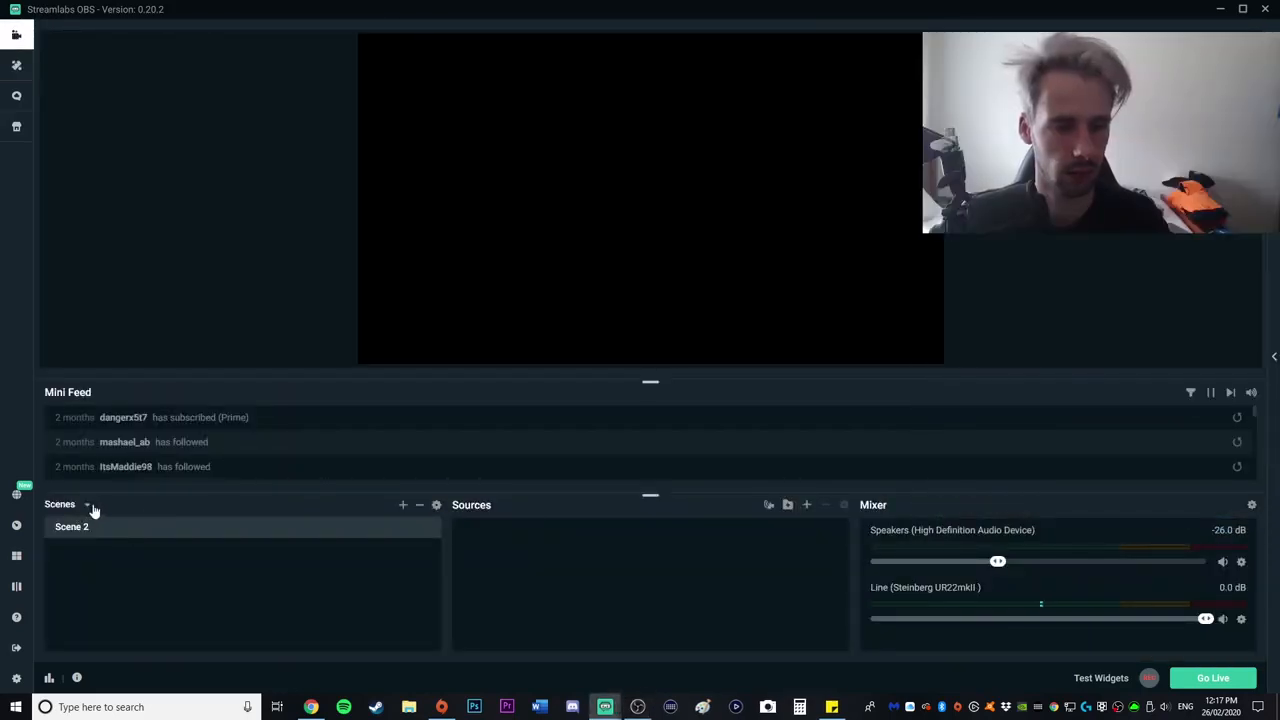
left_click(86, 506)
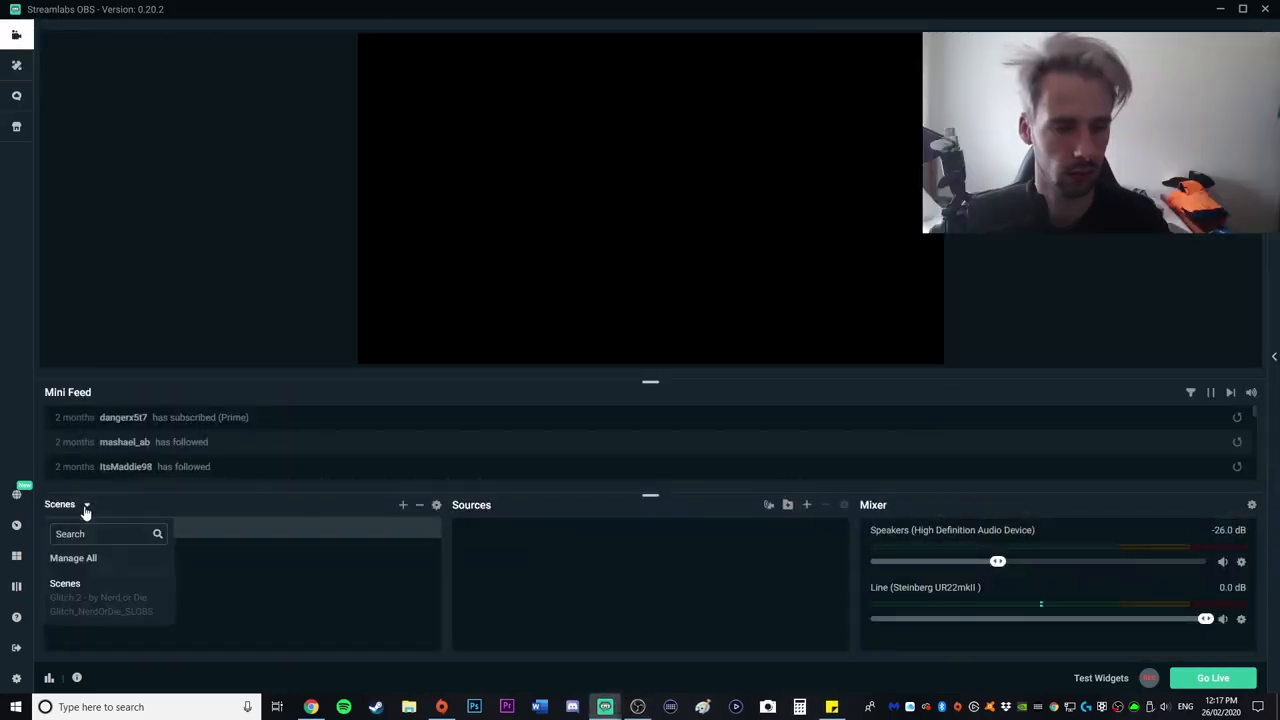
left_click(96, 613)
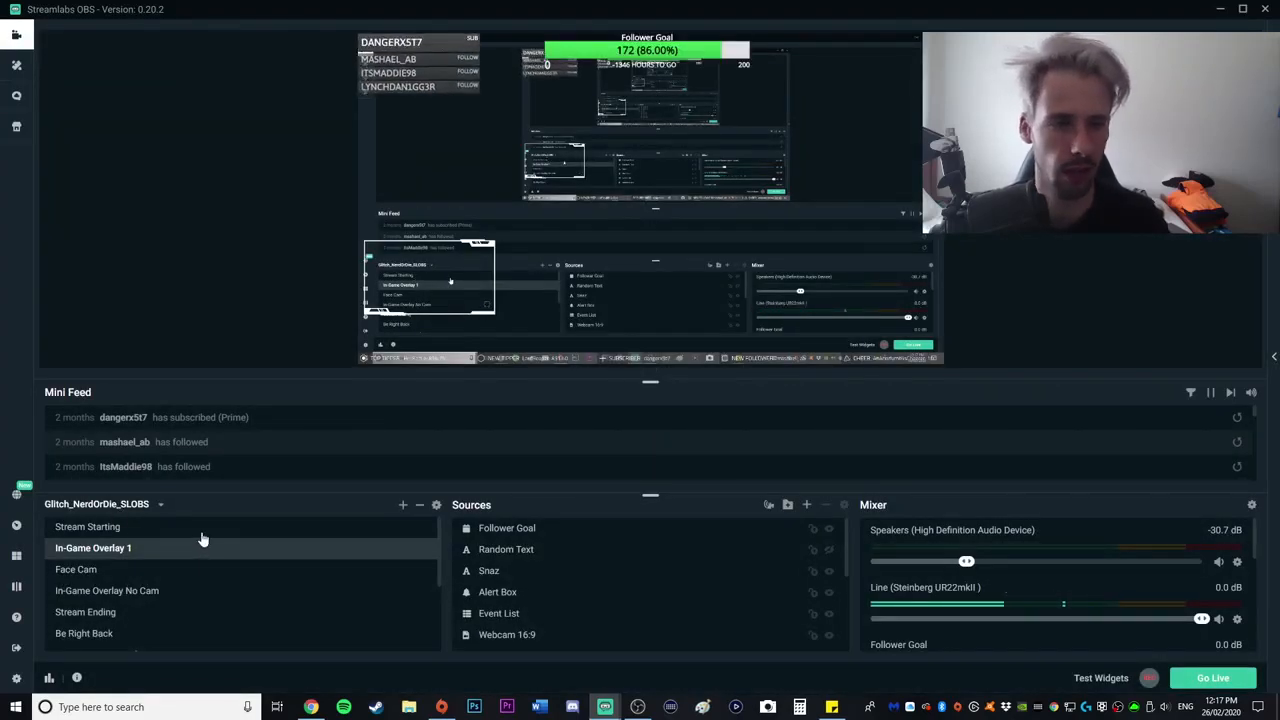
Examine the Event List, the Follower Goal and the other sources that make up the In-Game Overlay 1 scene
left_click(390, 60)
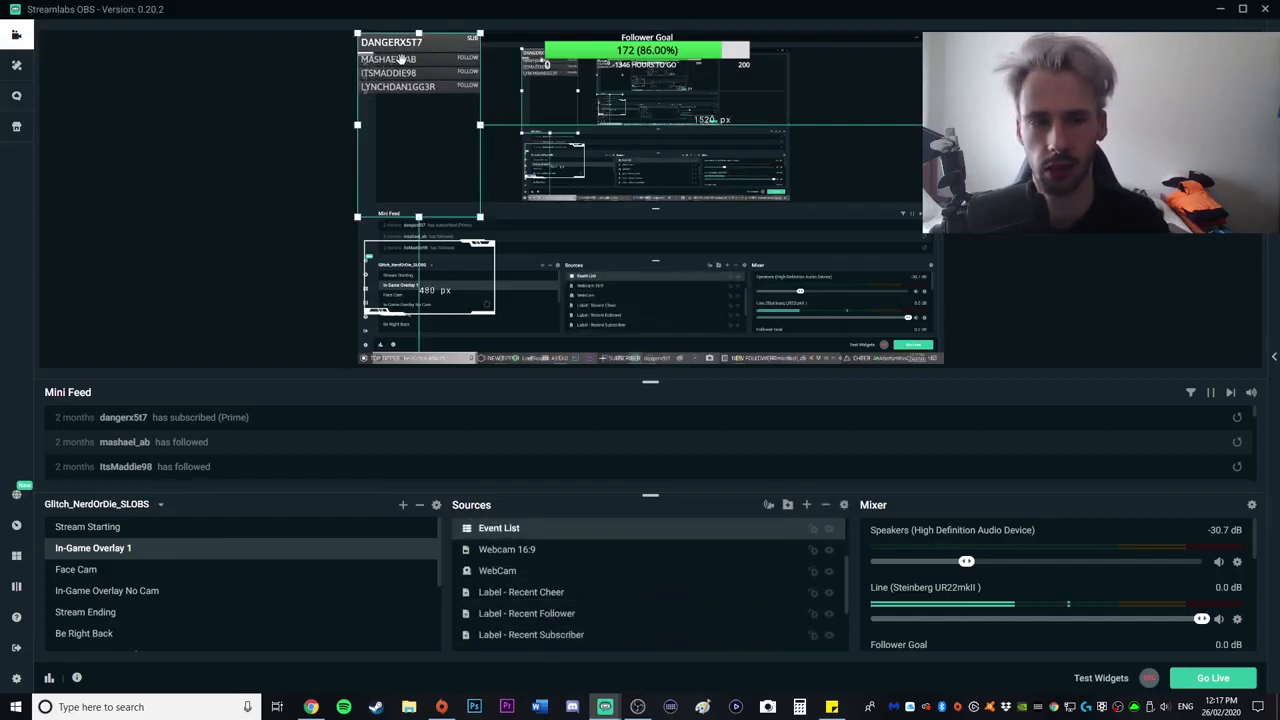
left_click(571, 64)
left_click(397, 368)
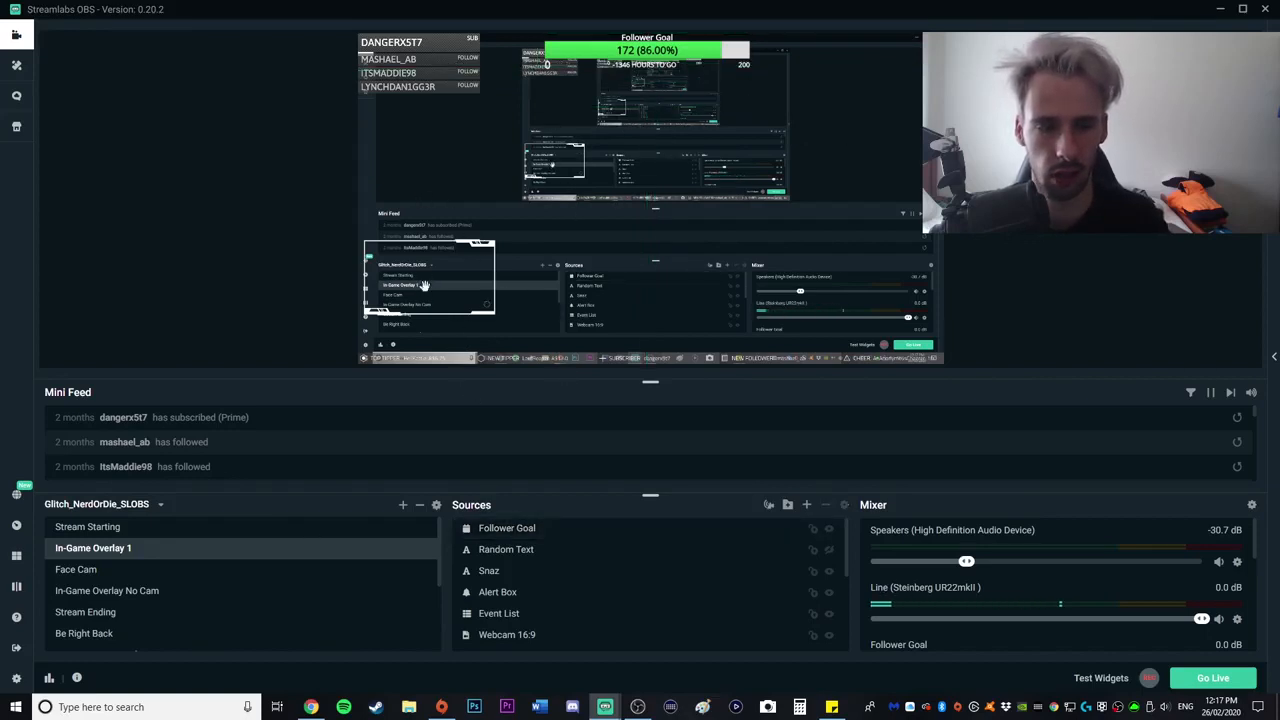
scroll(550, 560, "down", 5)
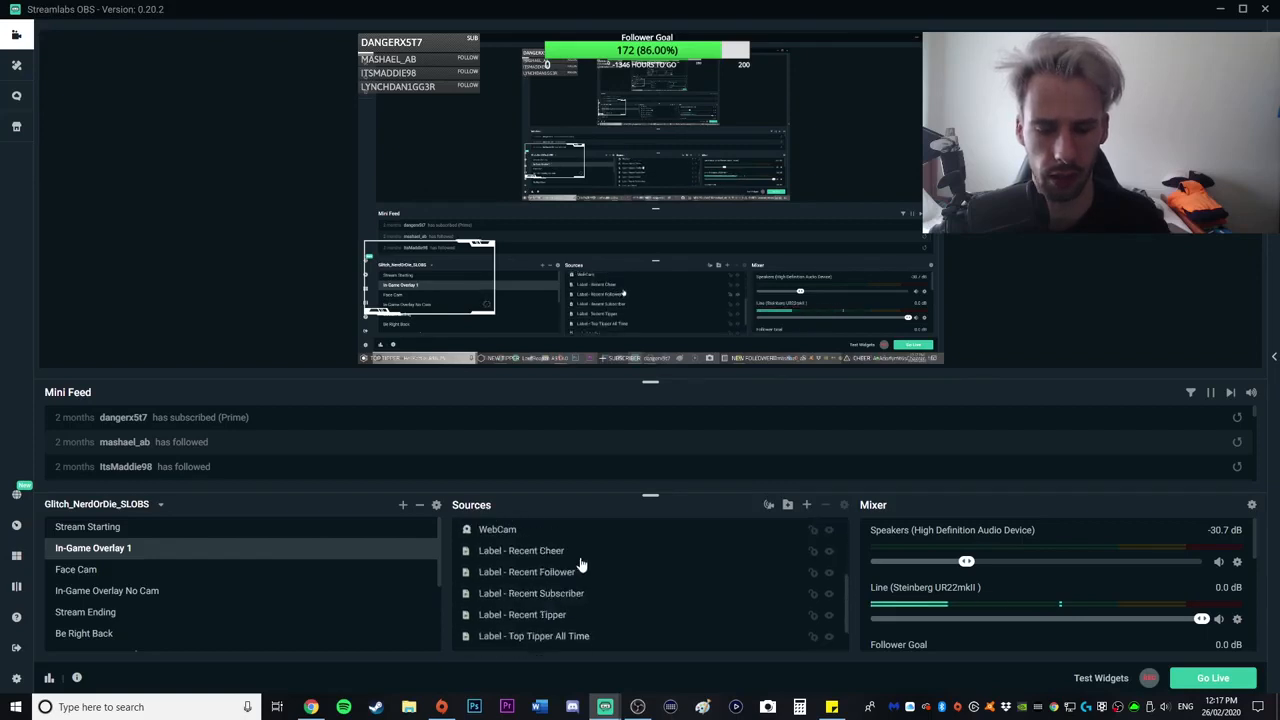
Show the Random Text source in the In-Game Overlay 1 scene, hide it again and deselect it
scroll(557, 563, "up", 5)
left_click(830, 553)
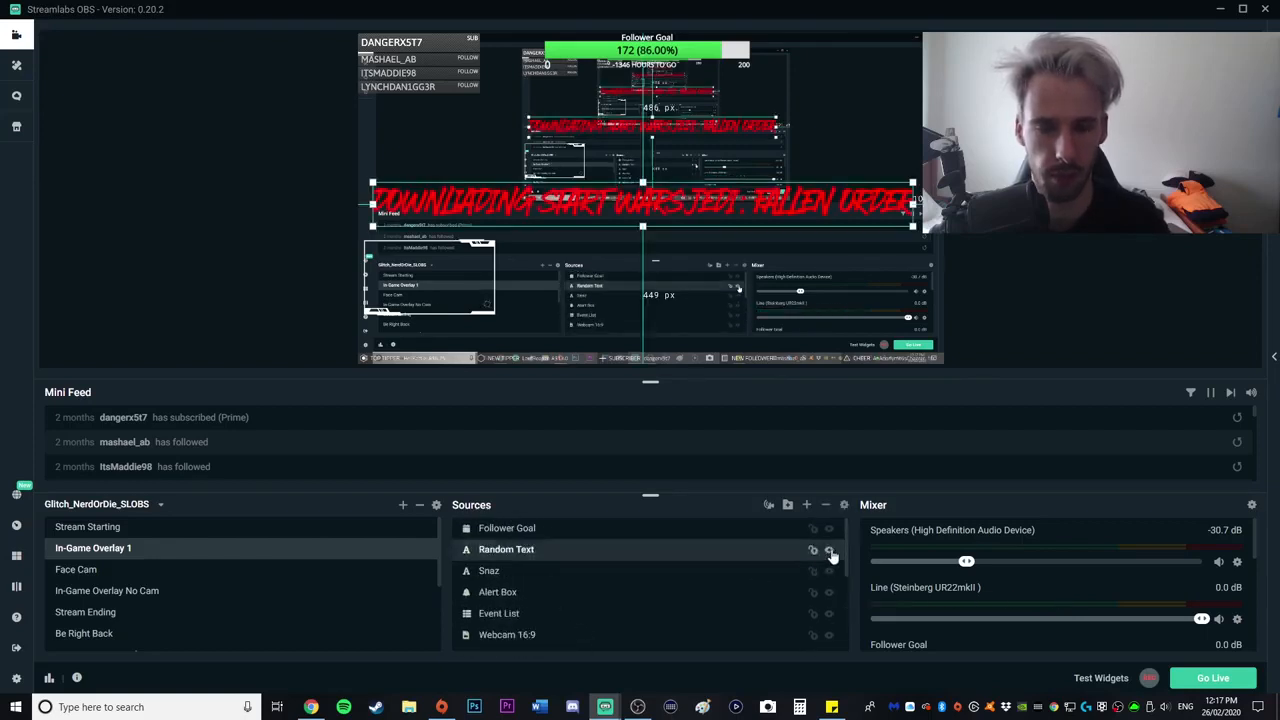
scroll(832, 558, "down", 5)
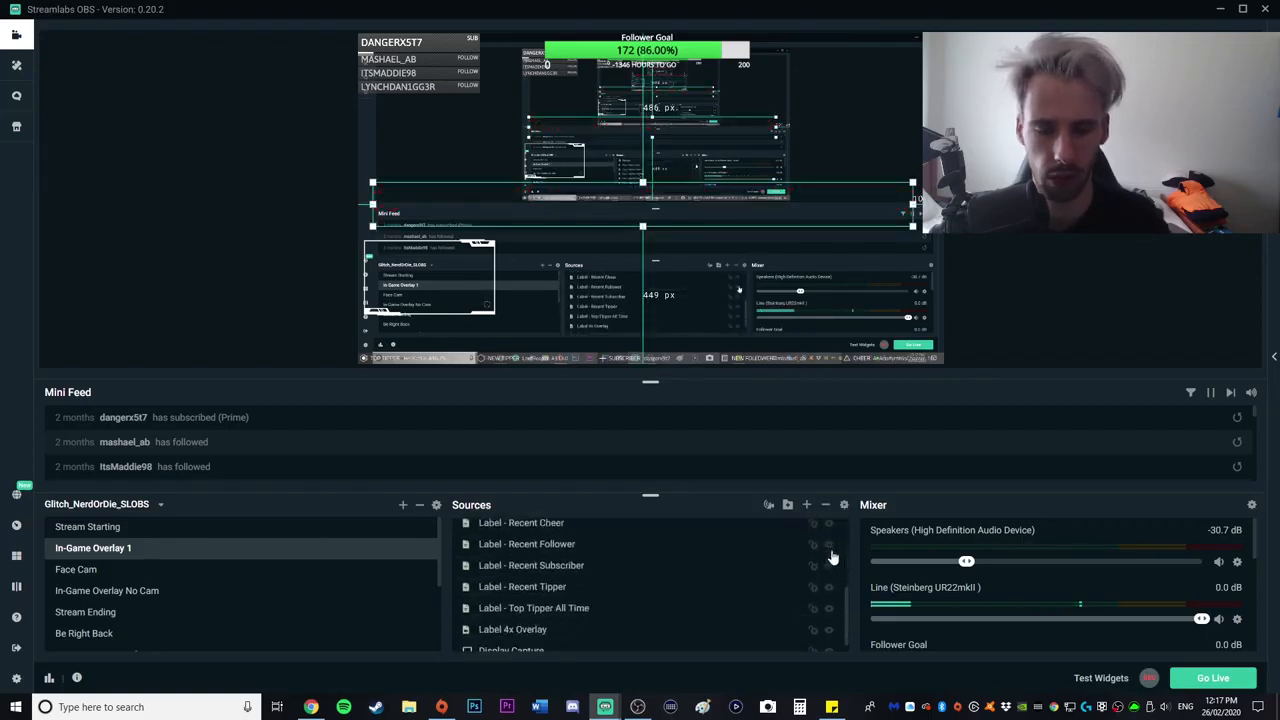
scroll(832, 558, "up", 5)
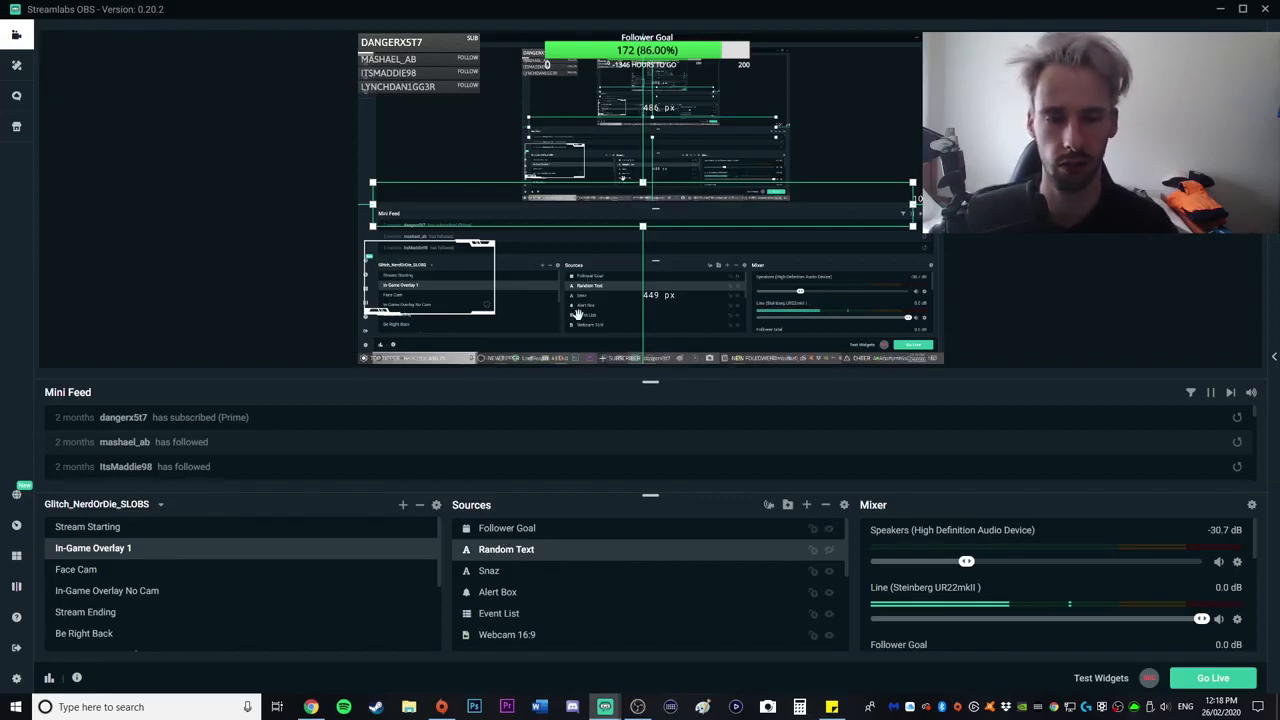
left_click(255, 242)
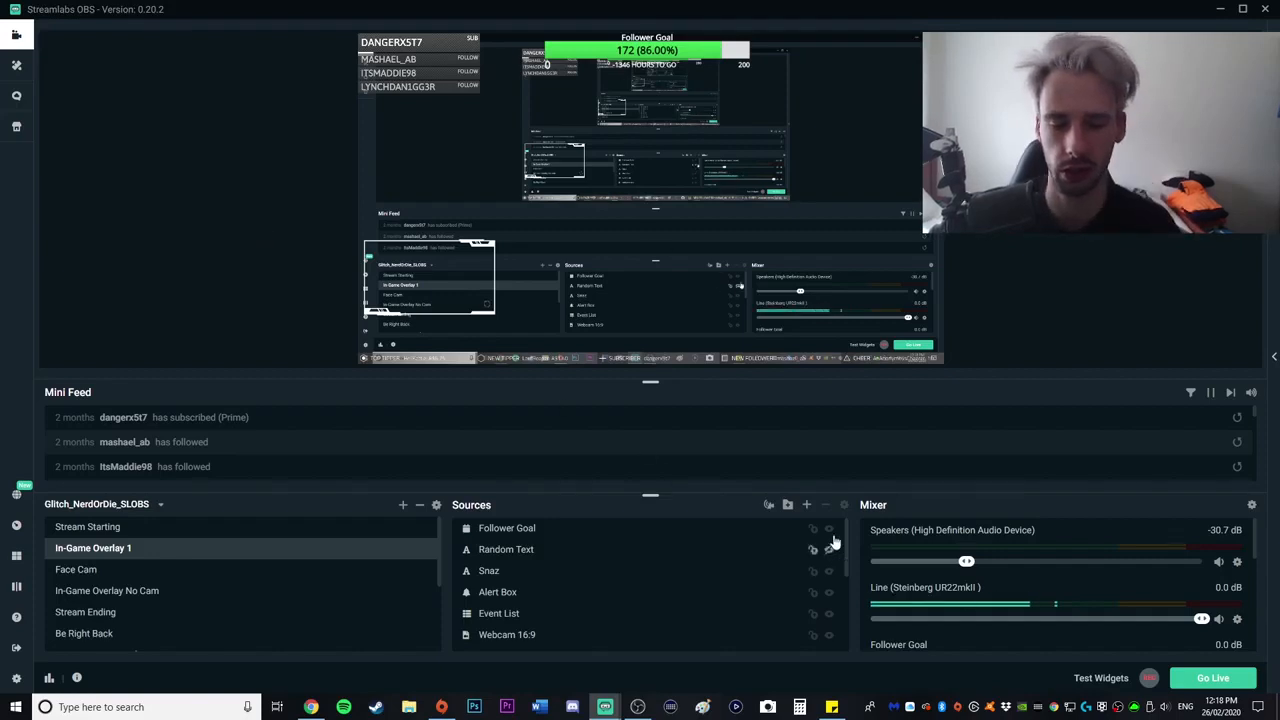
Examine the Event List and the other overlay sources, and inspect the Alert Box widget's settings without changing them
left_click(643, 613)
scroll(645, 600, "down", 3)
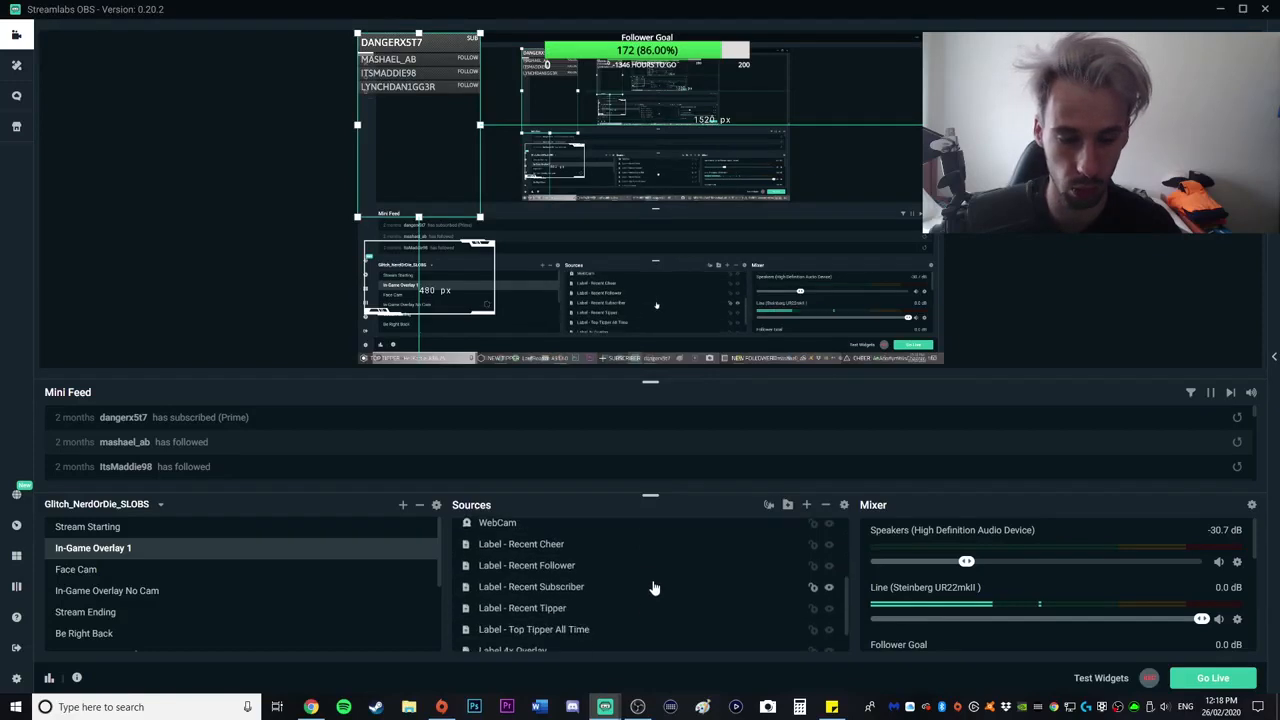
scroll(600, 590, "up", 3)
double_click(557, 591)
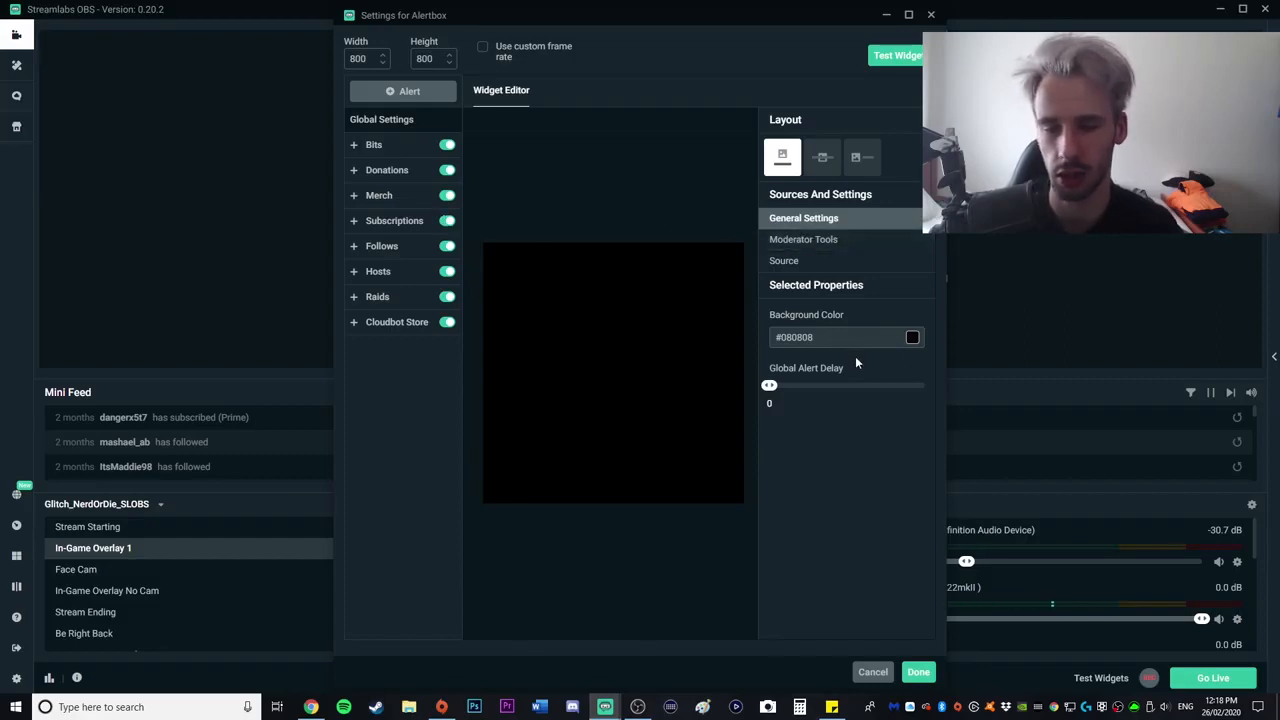
left_click_drag(773, 392, 725, 384)
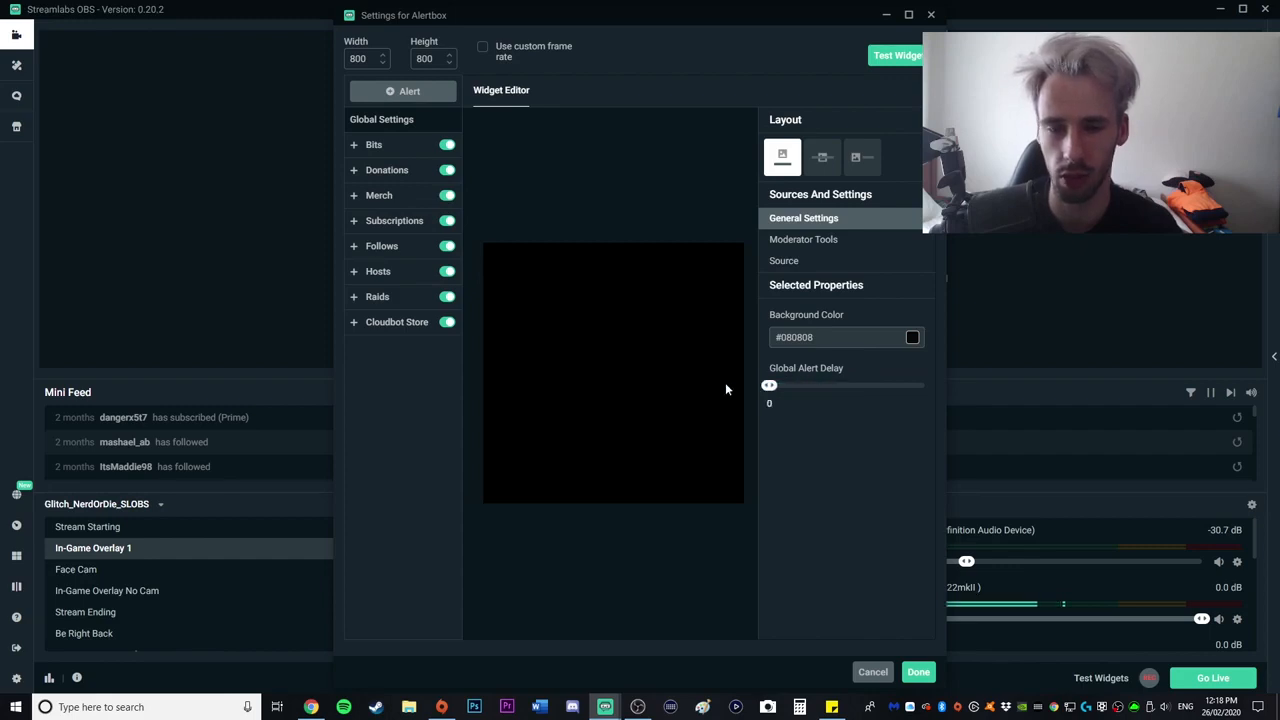
left_click(931, 16)
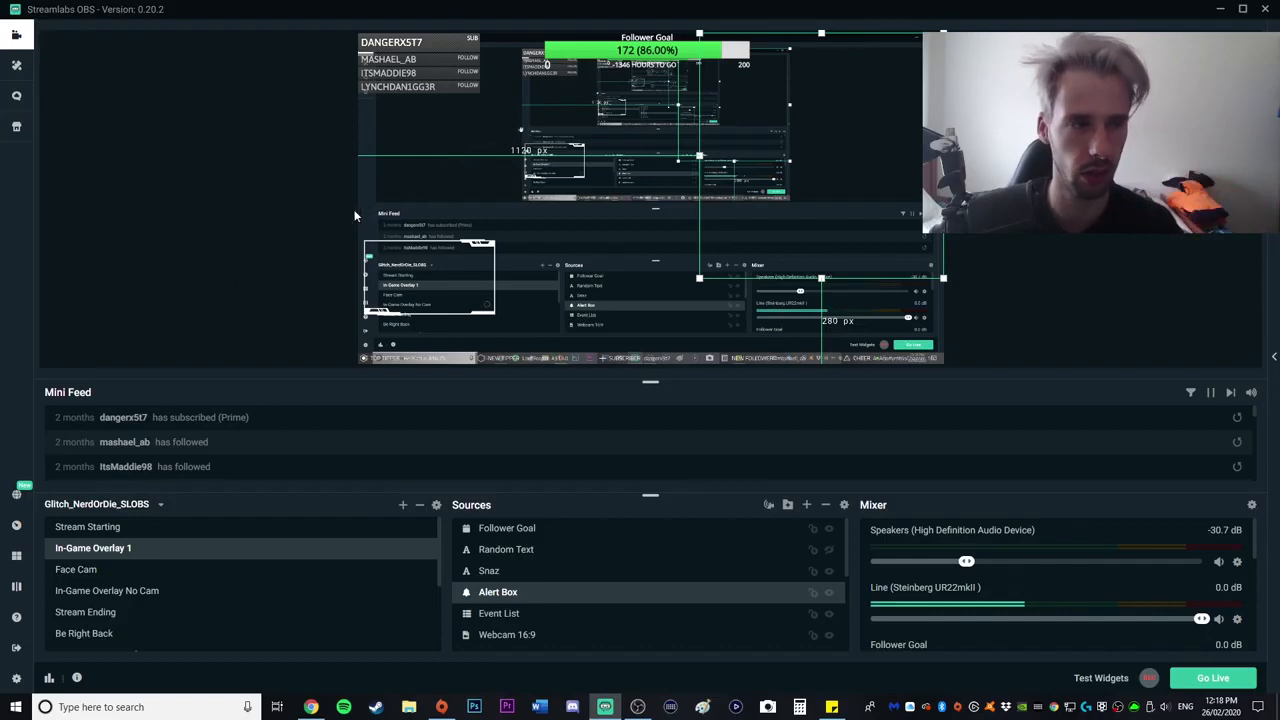
Load the scene collection named Scenes and add a Display Capture source to Scene 2 under its default name
left_click(139, 507)
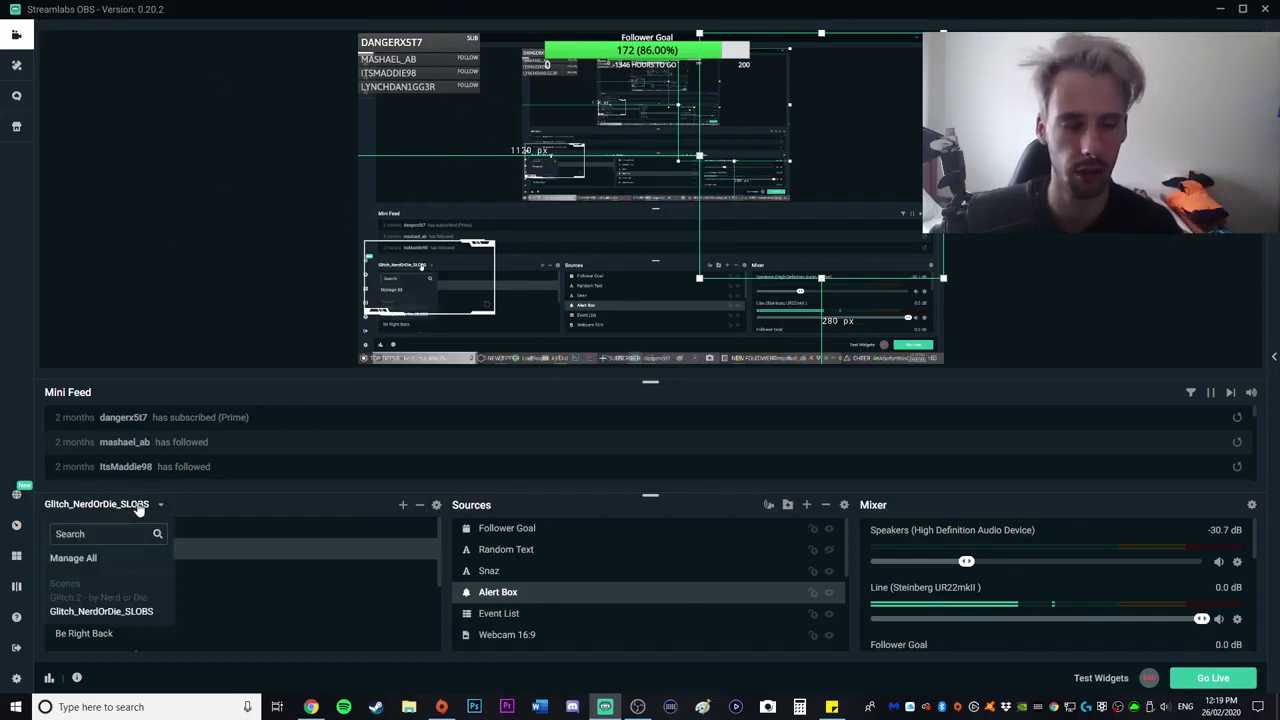
left_click(84, 585)
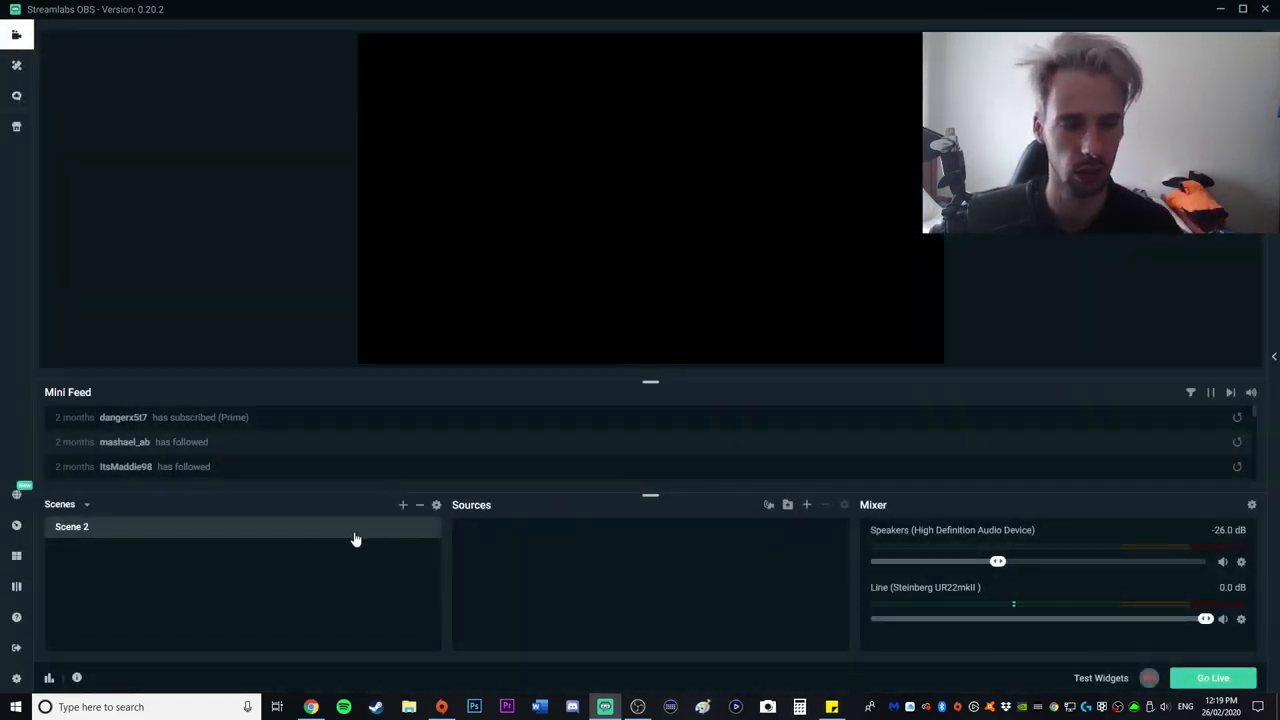
left_click(808, 507)
left_click(300, 414)
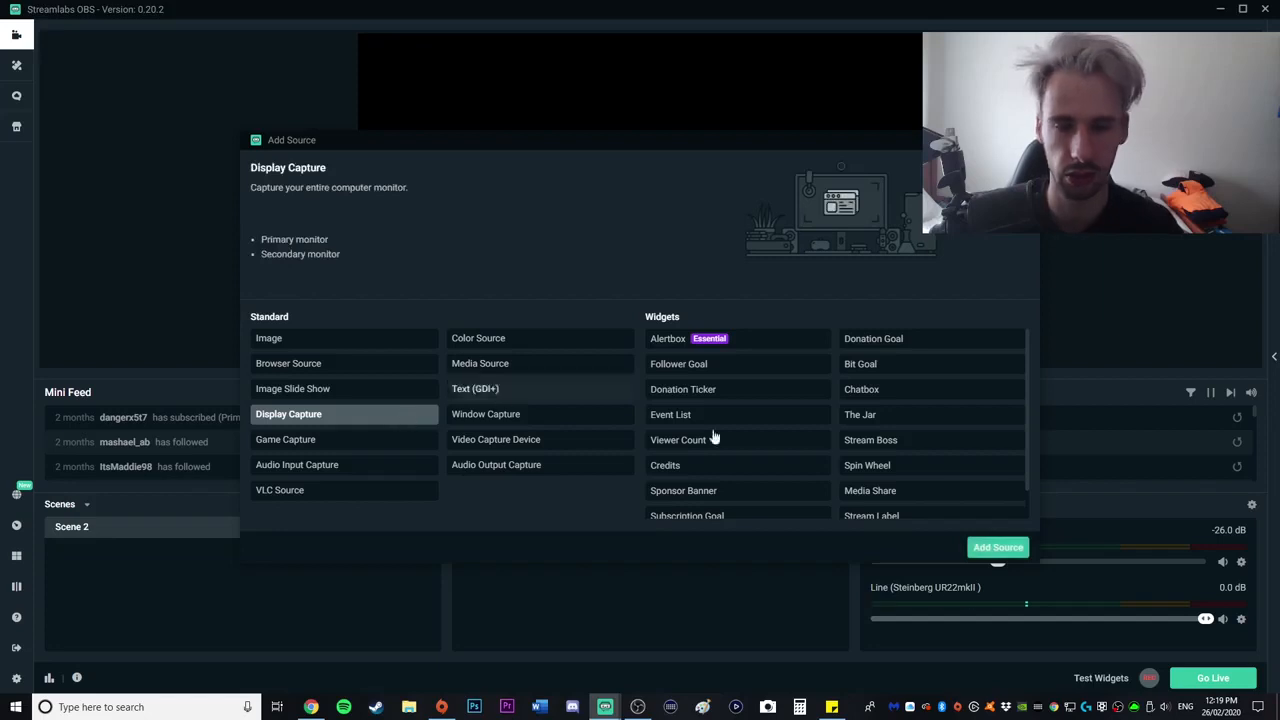
left_click(997, 547)
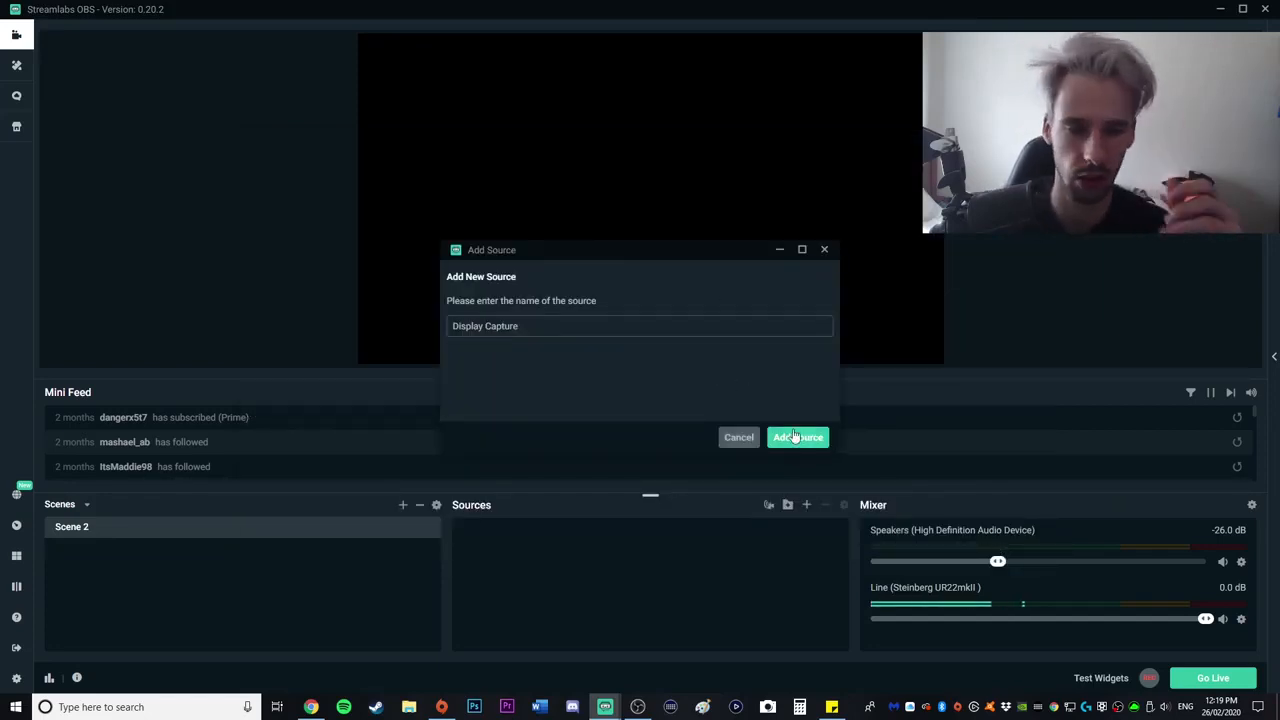
left_click(795, 437)
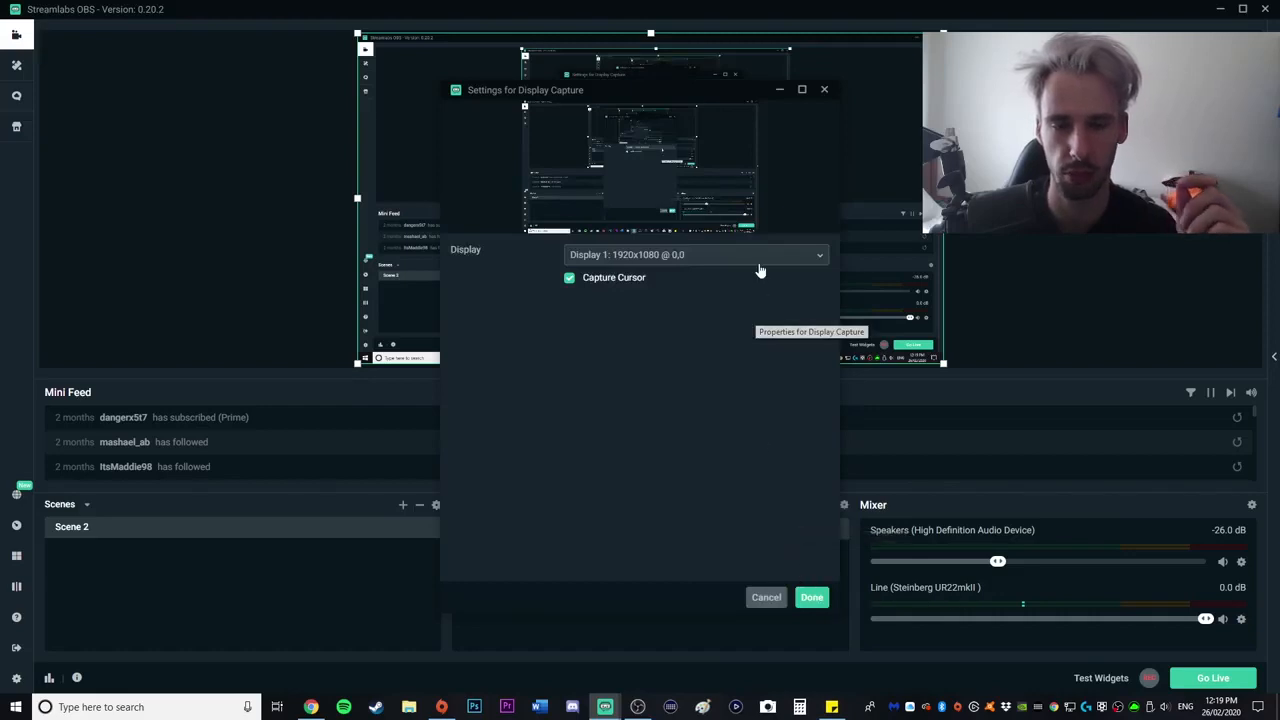
Try Display 2 as the monitor for the display capture, and settle on Display 1: 1920x1080 @ 0,0
left_click(761, 262)
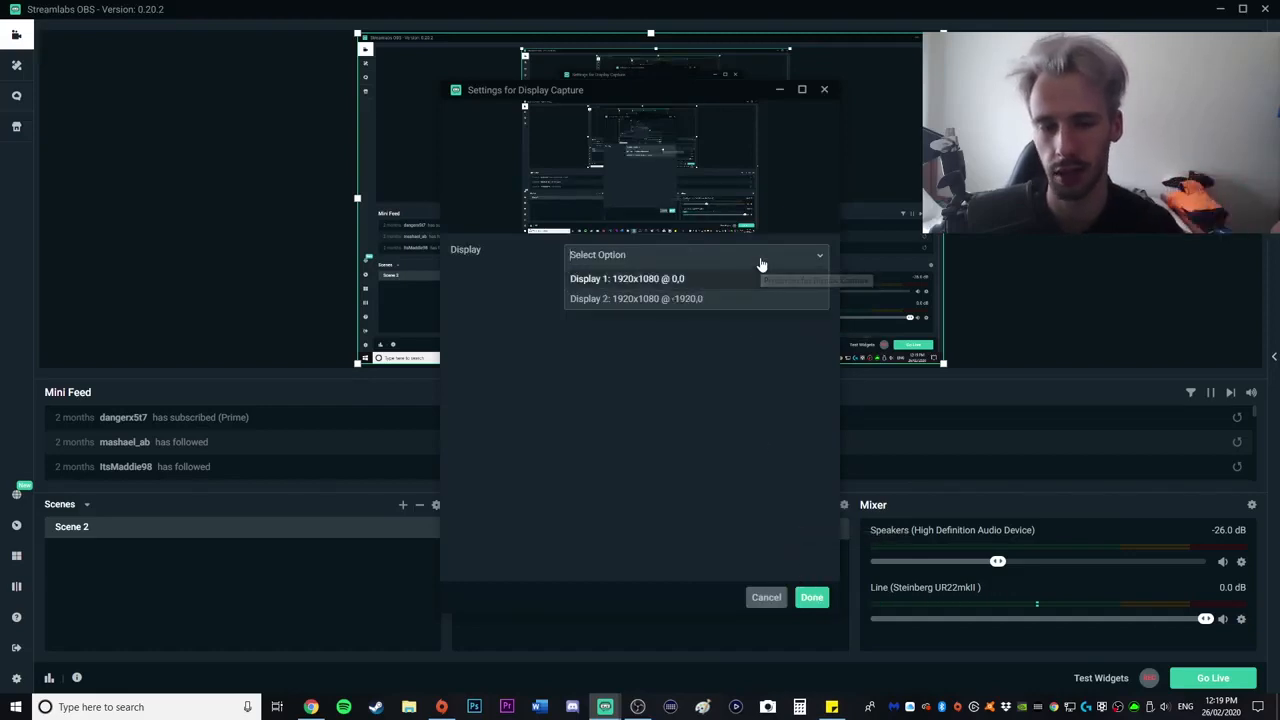
left_click(757, 283)
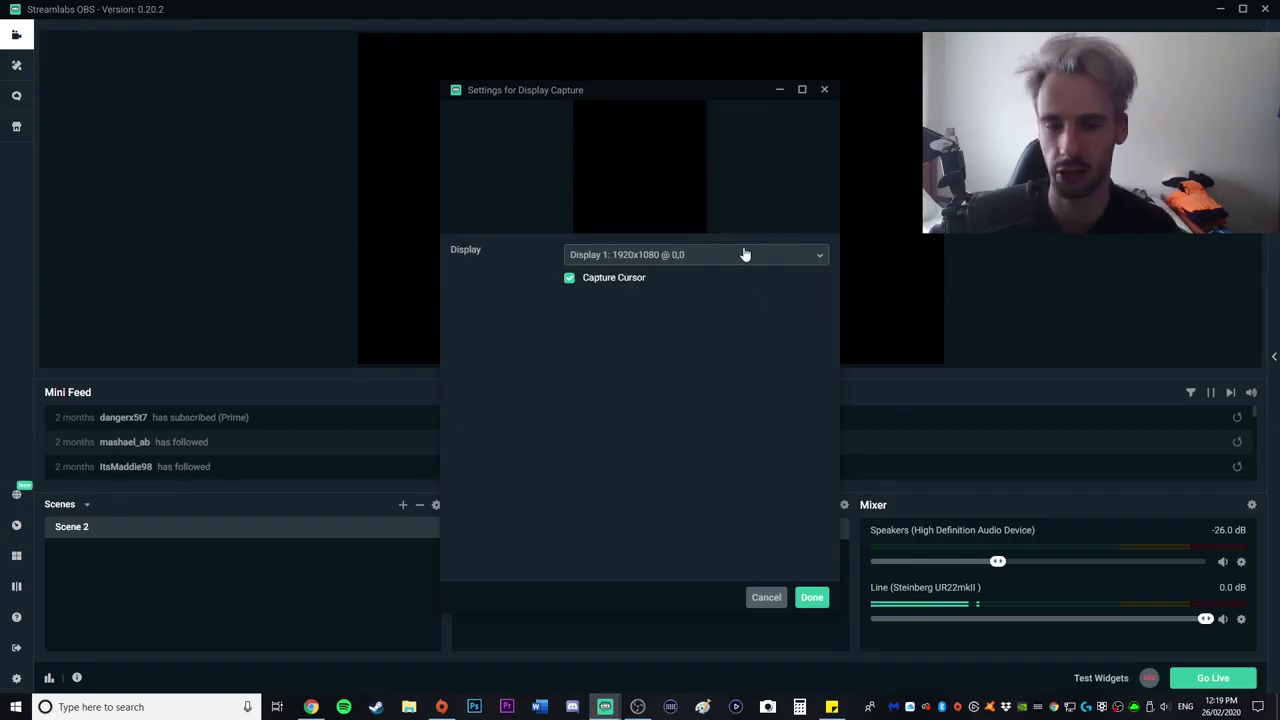
left_click(745, 255)
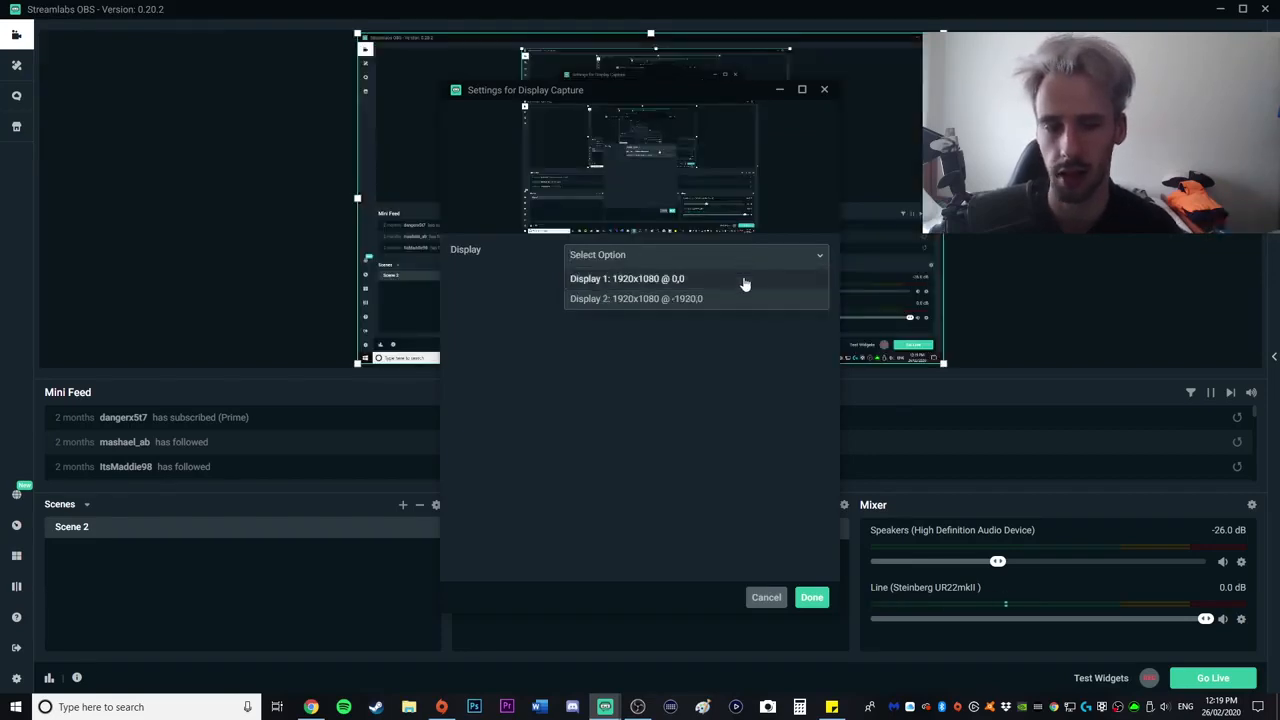
left_click(741, 299)
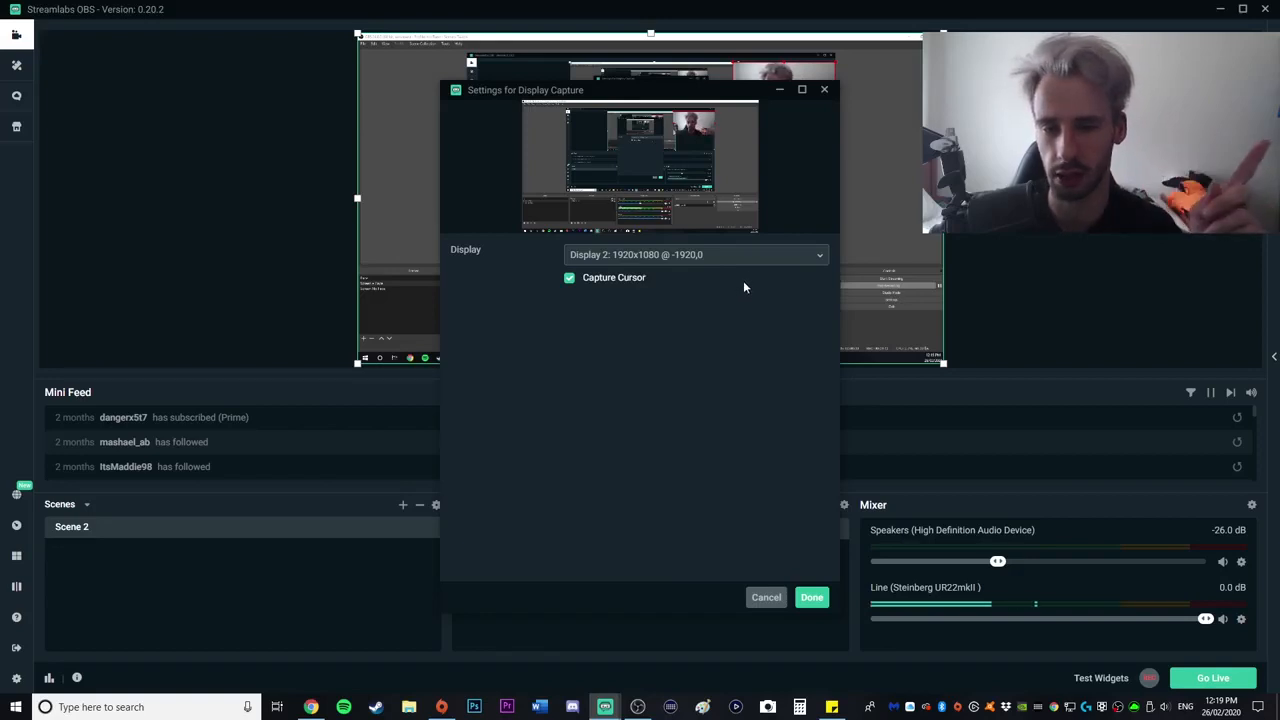
left_click(743, 257)
left_click(735, 282)
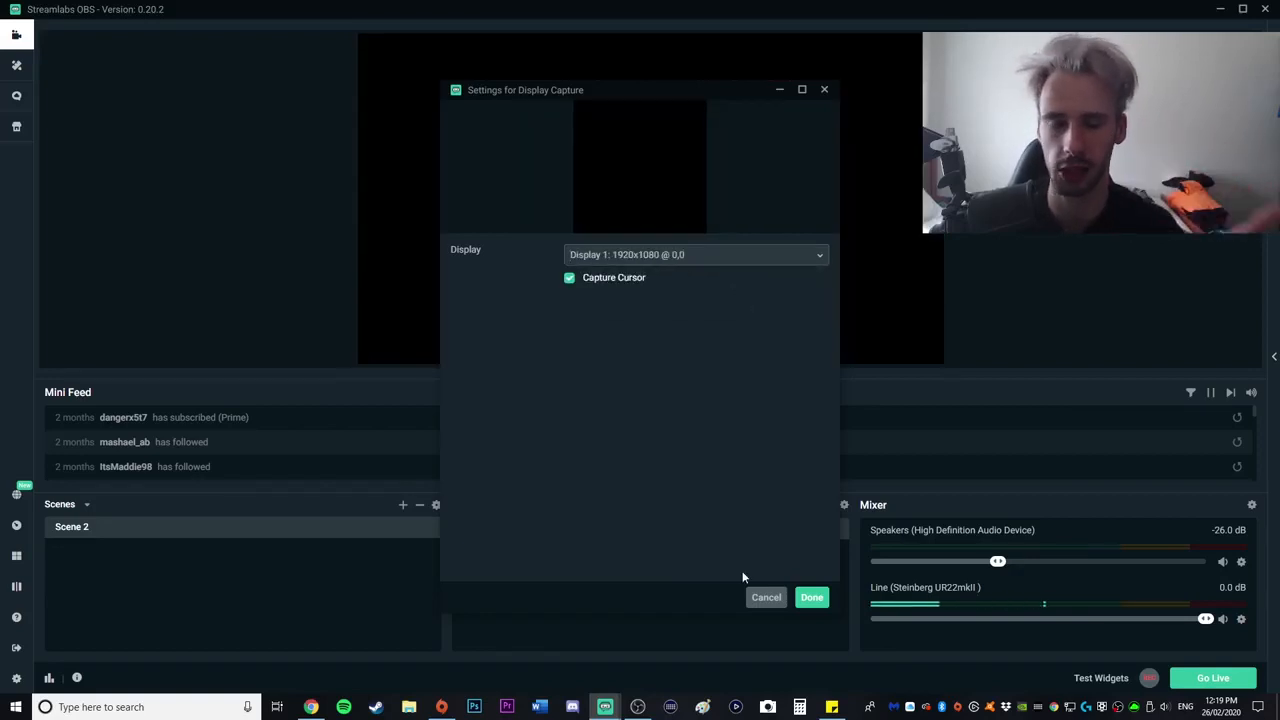
left_click(811, 597)
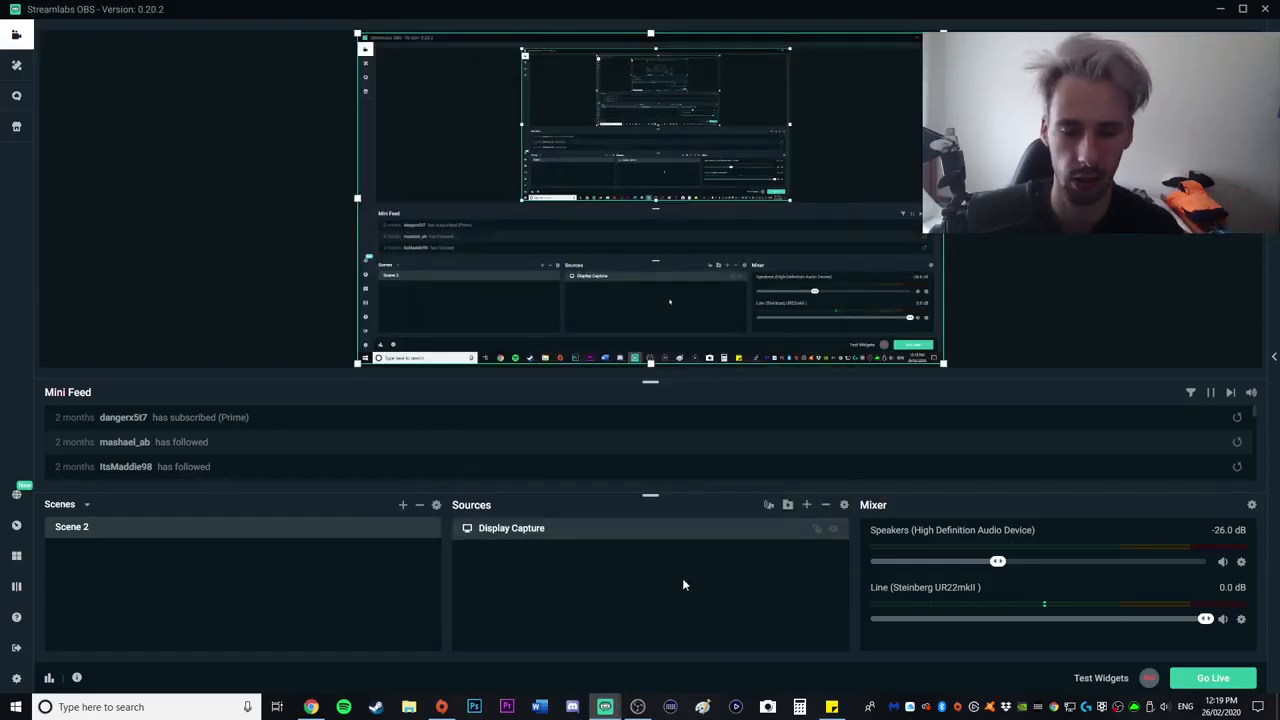
Add a Video Capture Device source to Scene 2 using the Logitech HD Pro Webcam C920 and its default settings
left_click(807, 505)
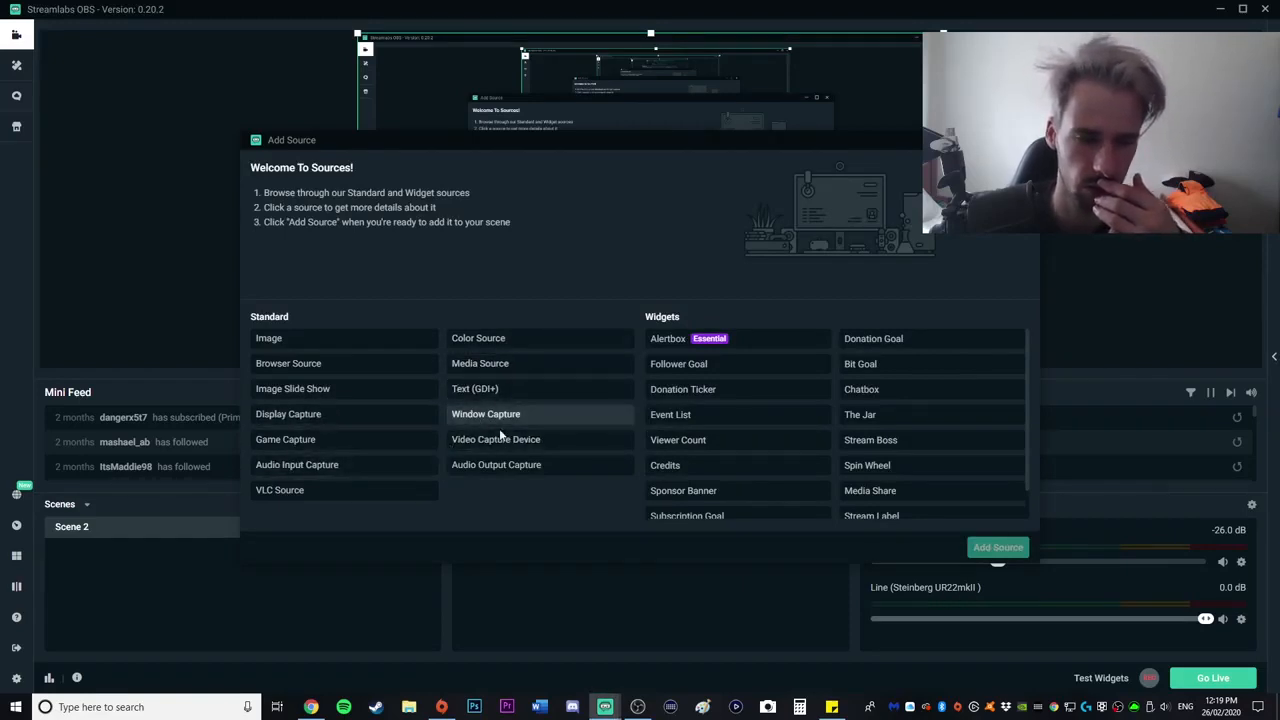
left_click(514, 449)
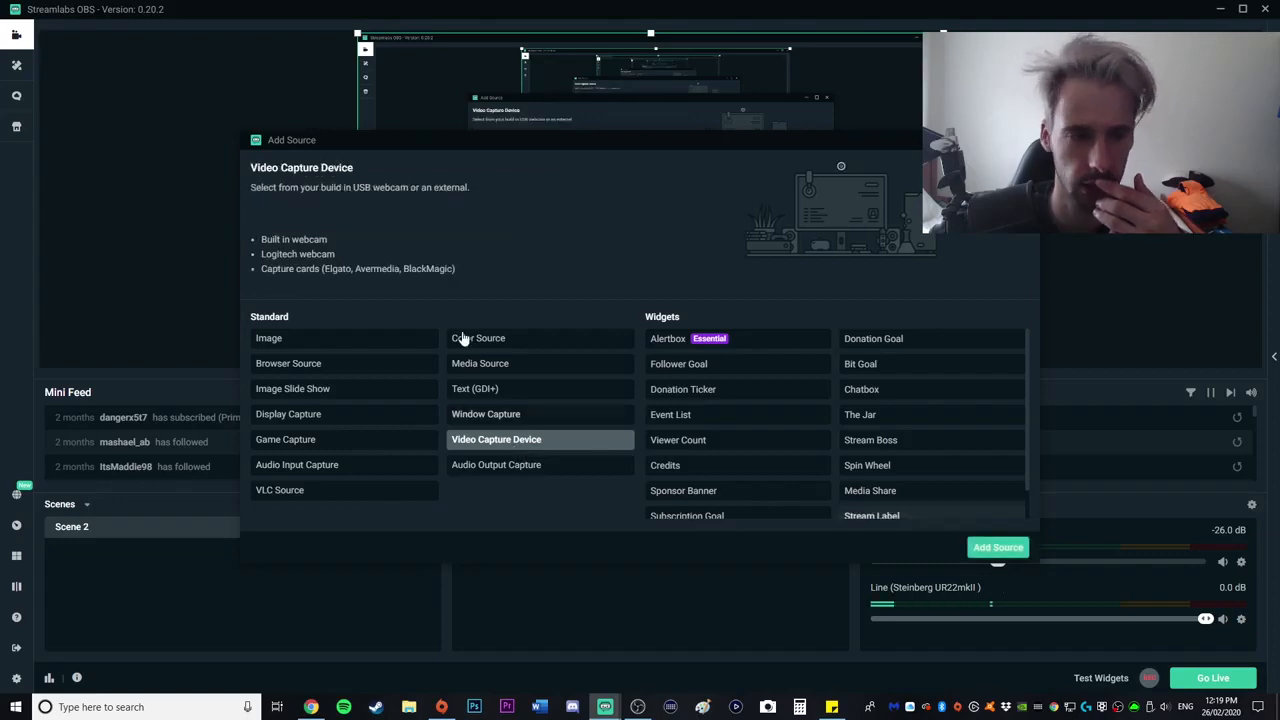
left_click(996, 547)
left_click(781, 431)
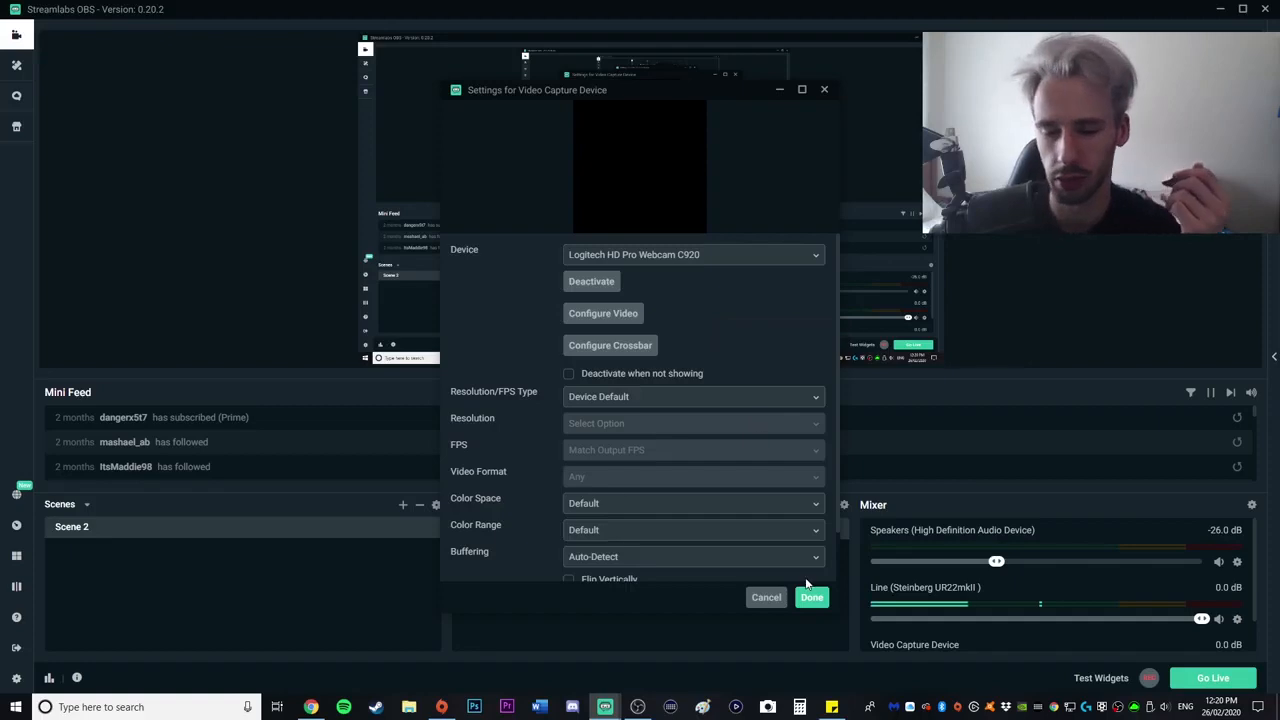
left_click(811, 597)
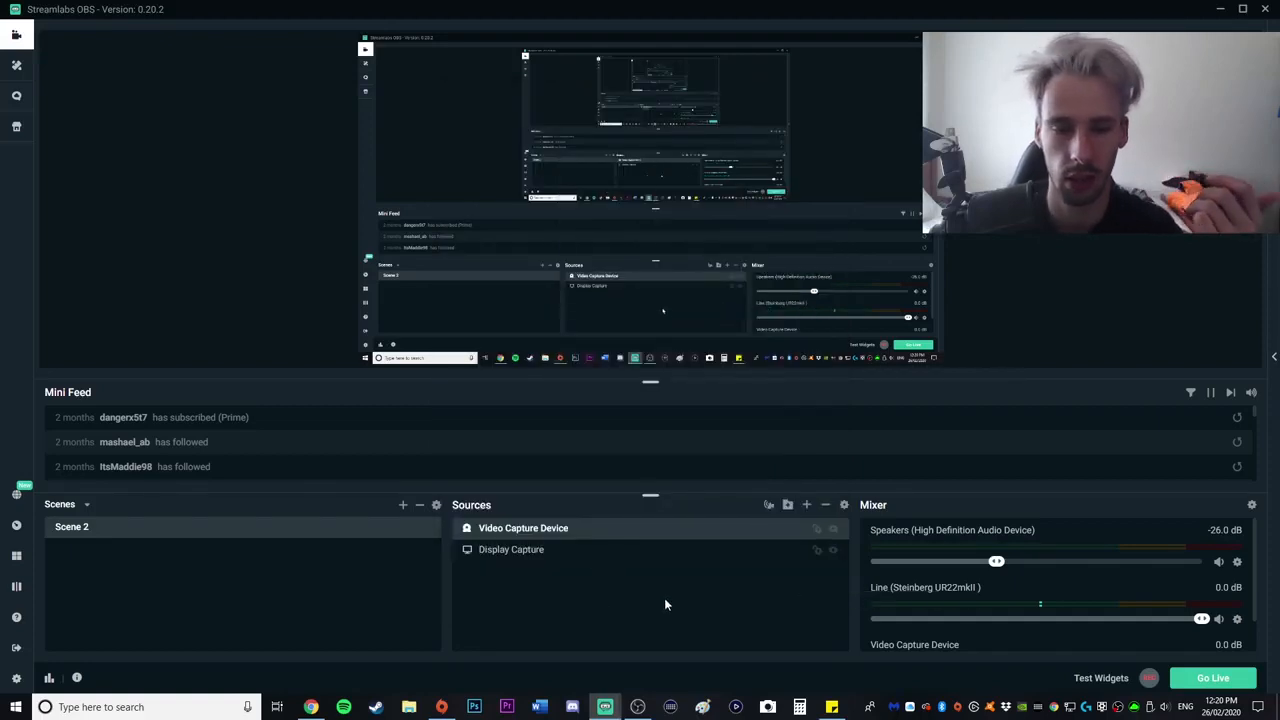
Add an Alertbox widget to Scene 2 and accept its default 800 by 600 settings
left_click(806, 505)
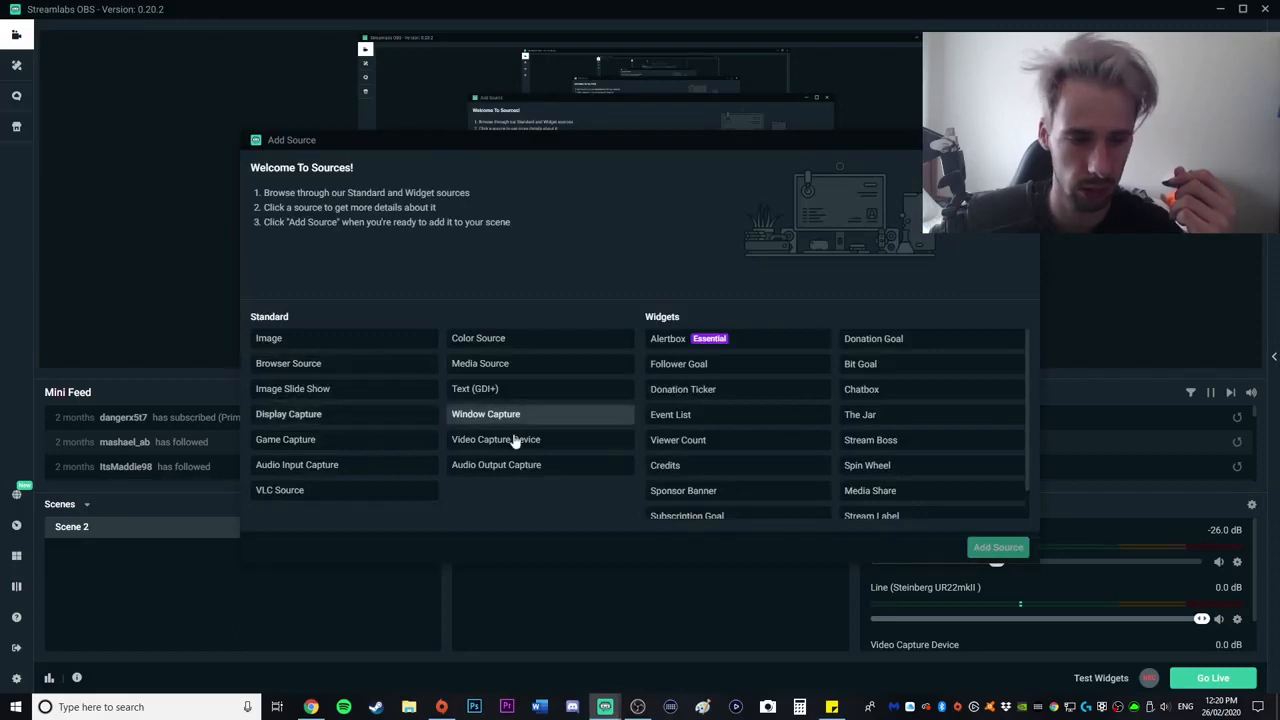
left_click(729, 348)
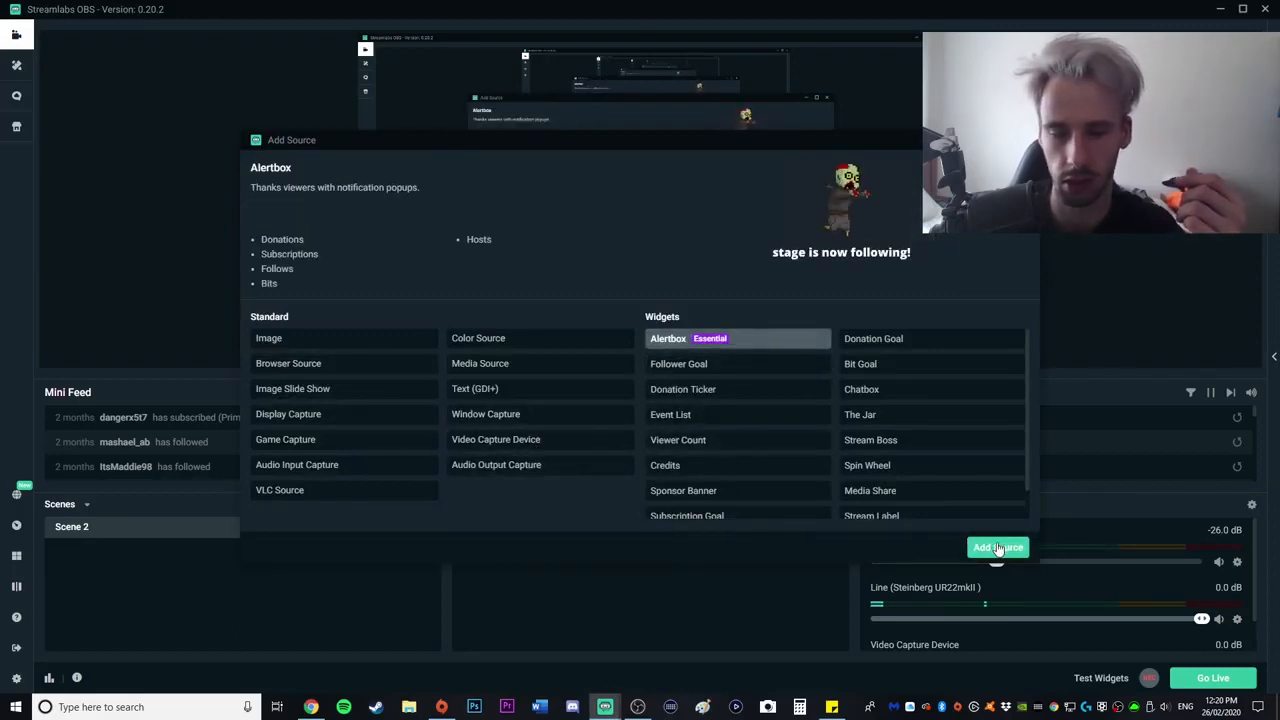
left_click(997, 546)
left_click(798, 440)
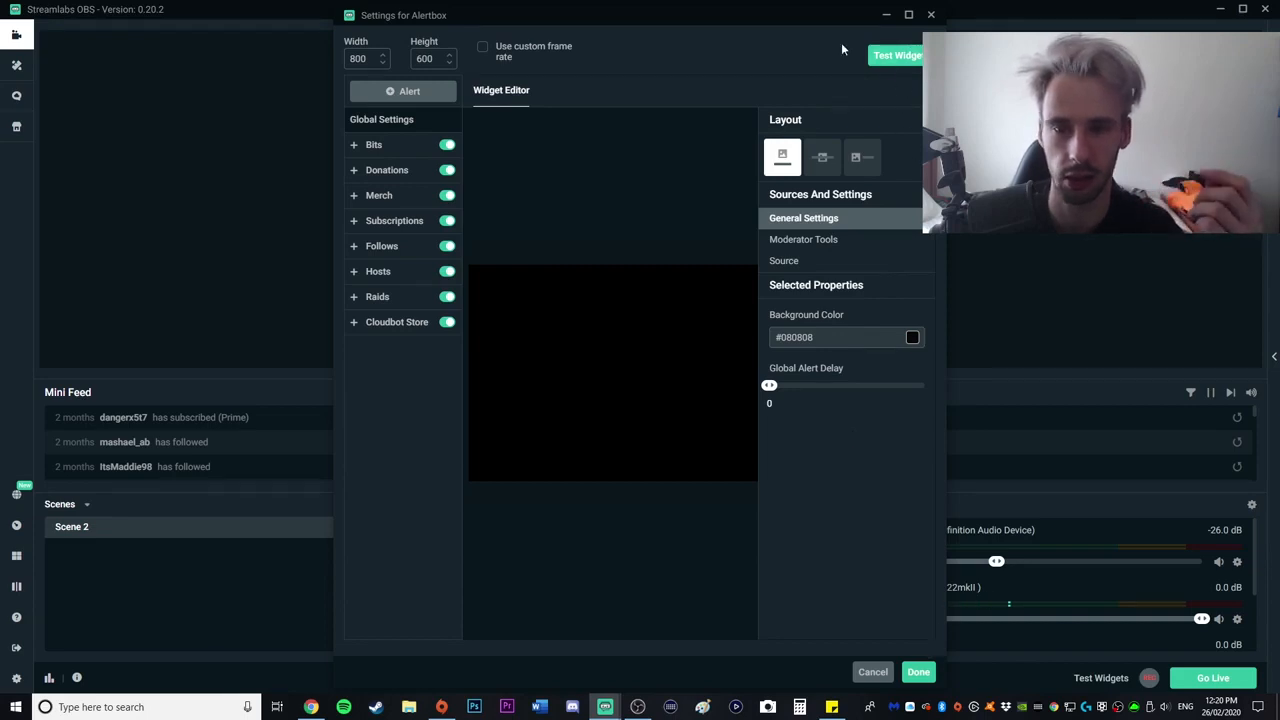
left_click_drag(805, 15, 705, 15)
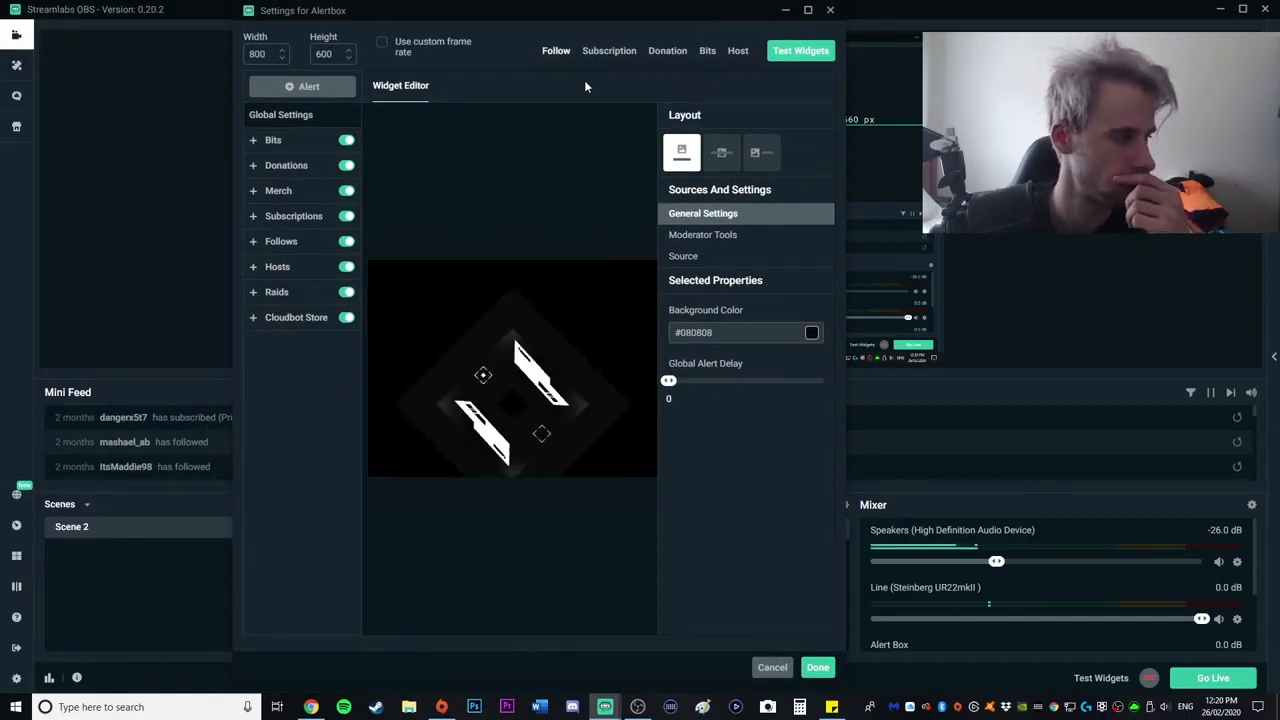
left_click(818, 666)
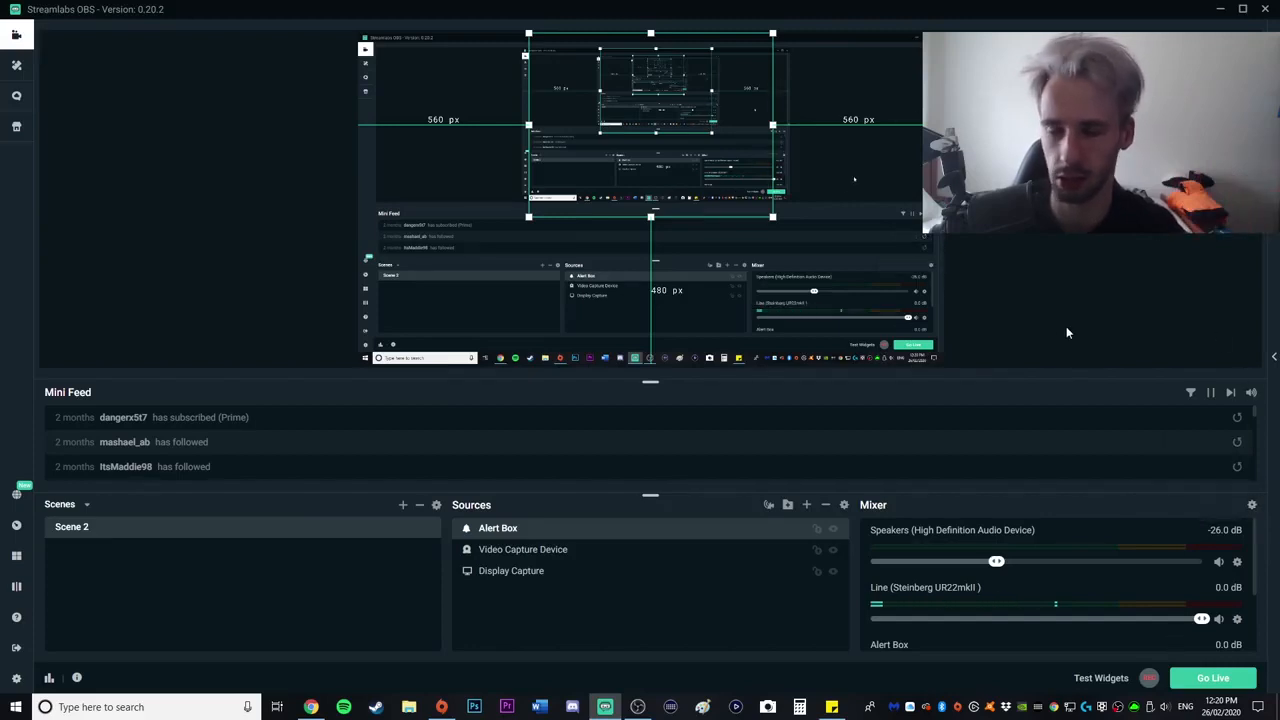
Open the application settings and look over the General, Stream and Output categories
left_click(16, 680)
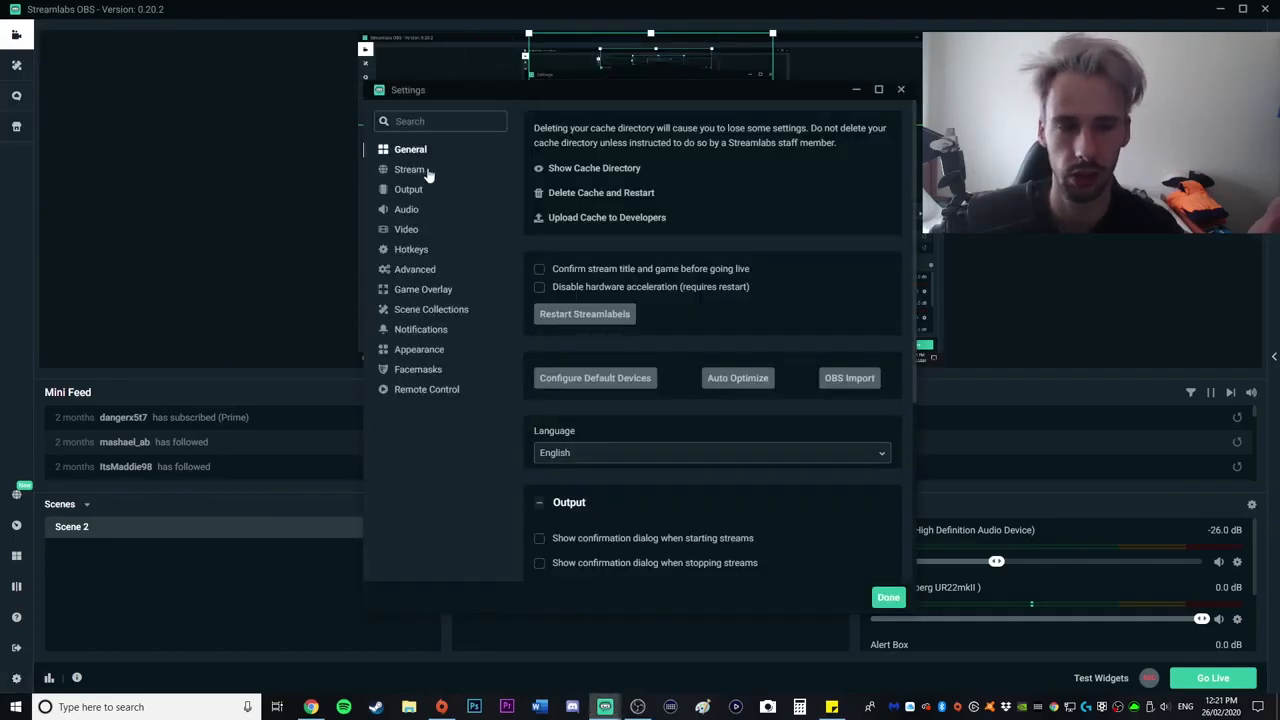
left_click(431, 176)
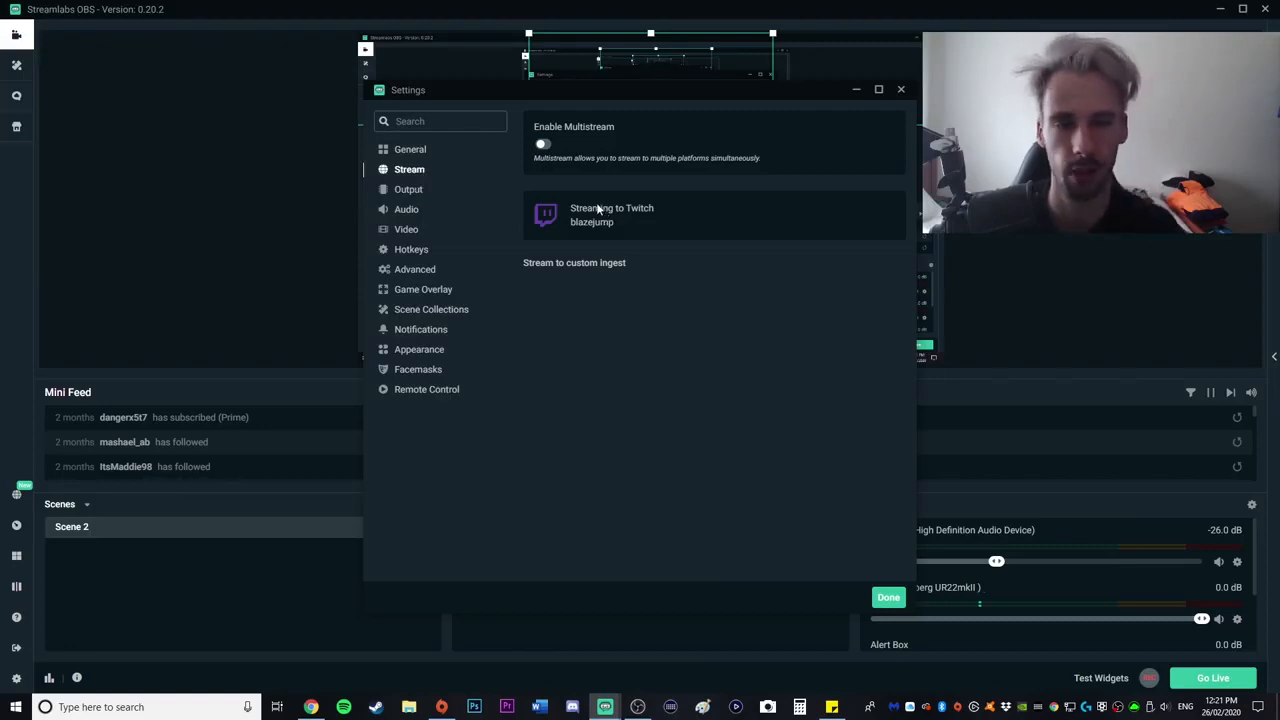
left_click(424, 194)
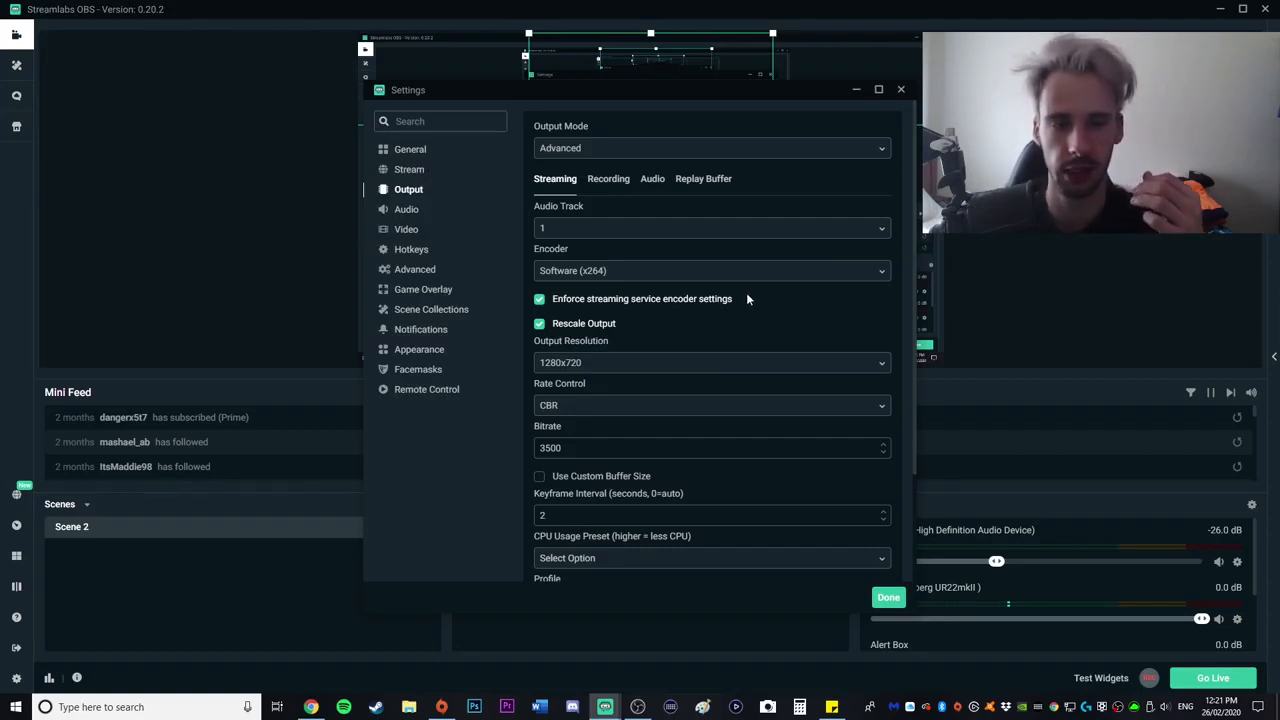
left_click(418, 152)
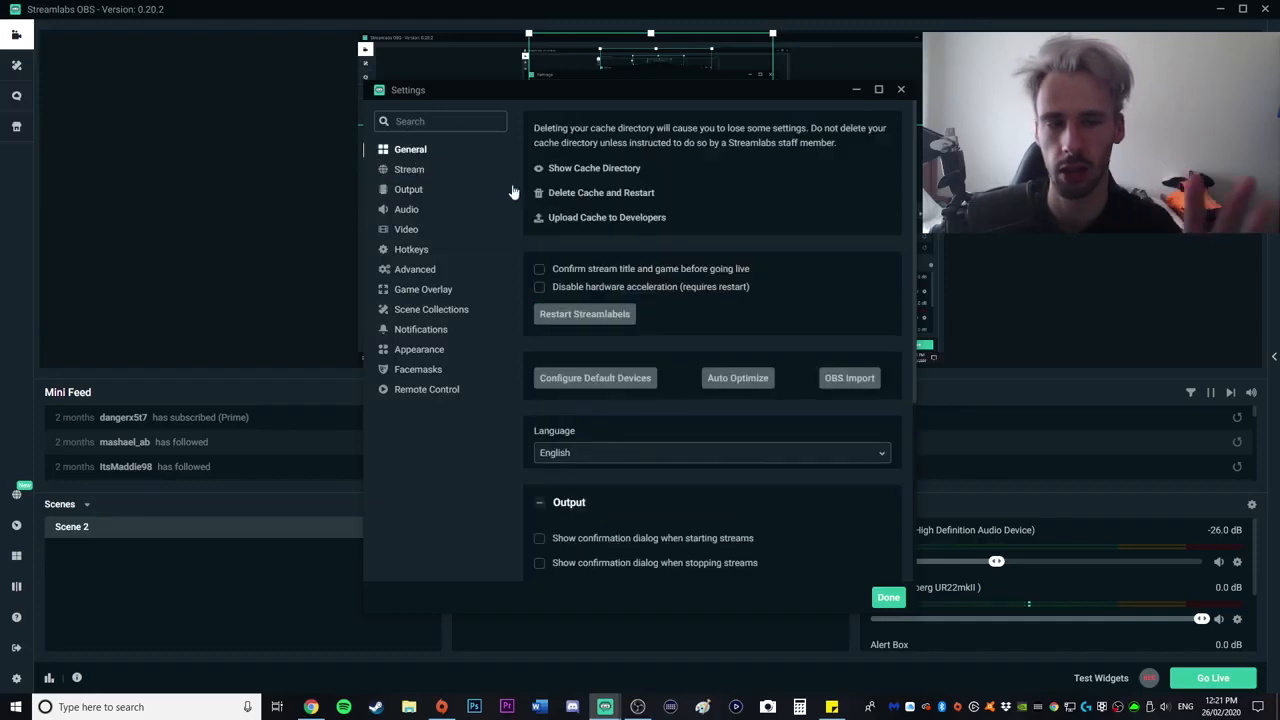
left_click(434, 172)
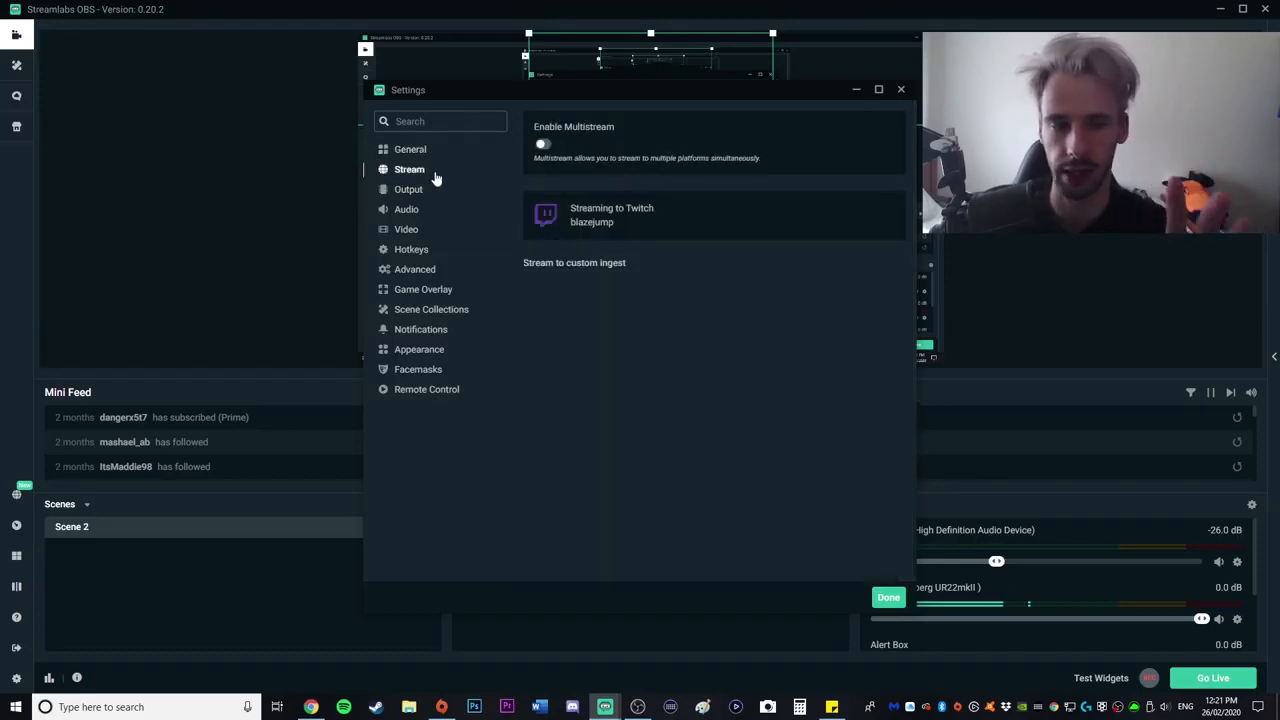
left_click(418, 191)
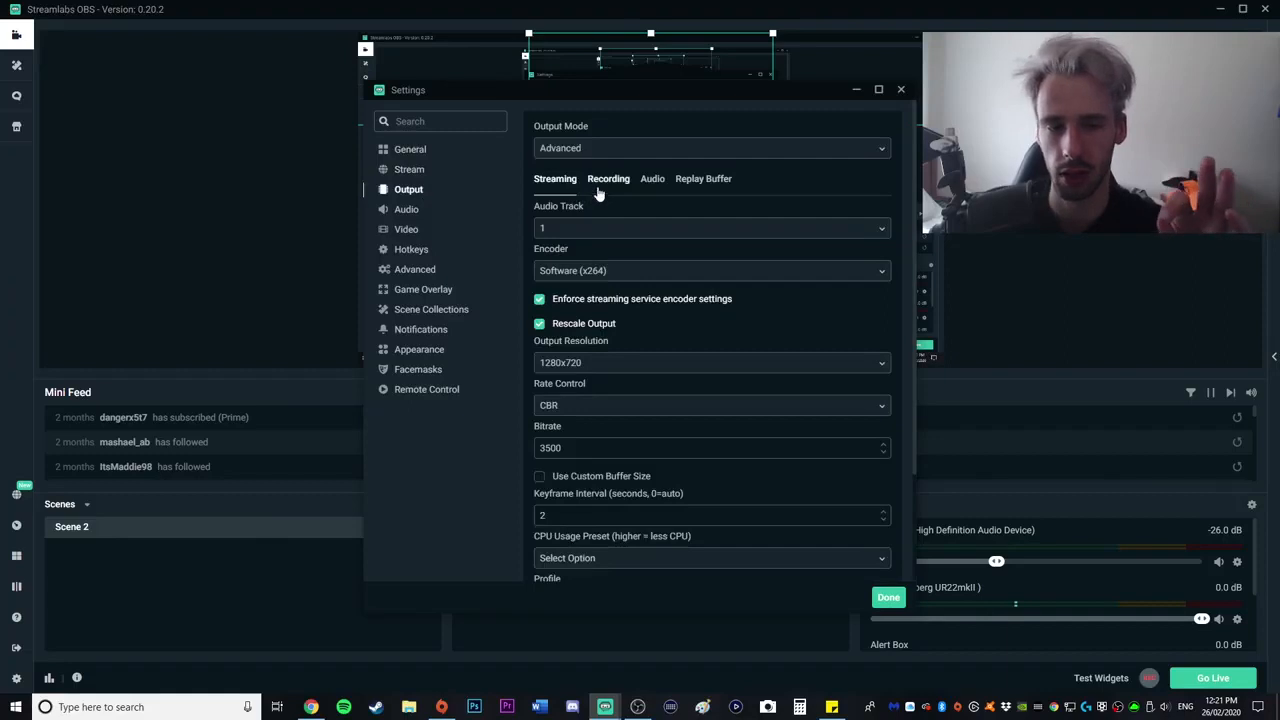
Examine the recording output settings, including the available recording encoders, without changing the selection
left_click(597, 188)
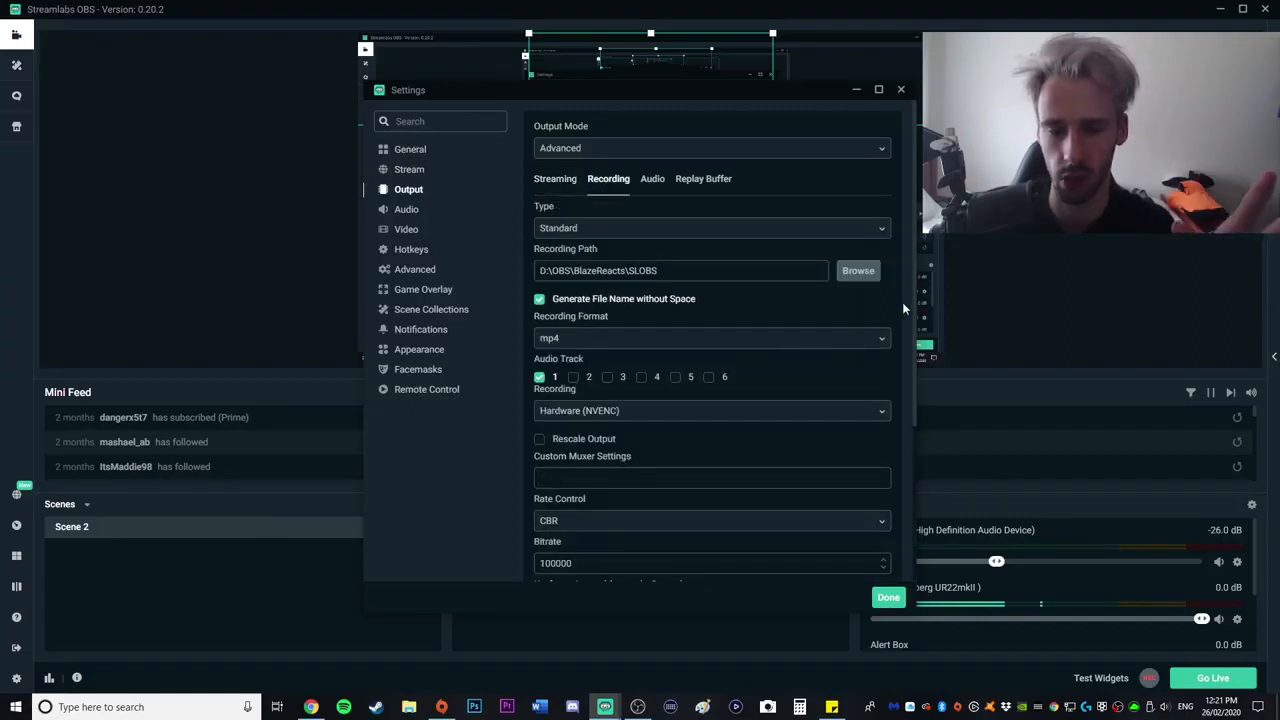
scroll(901, 298, "down", 5)
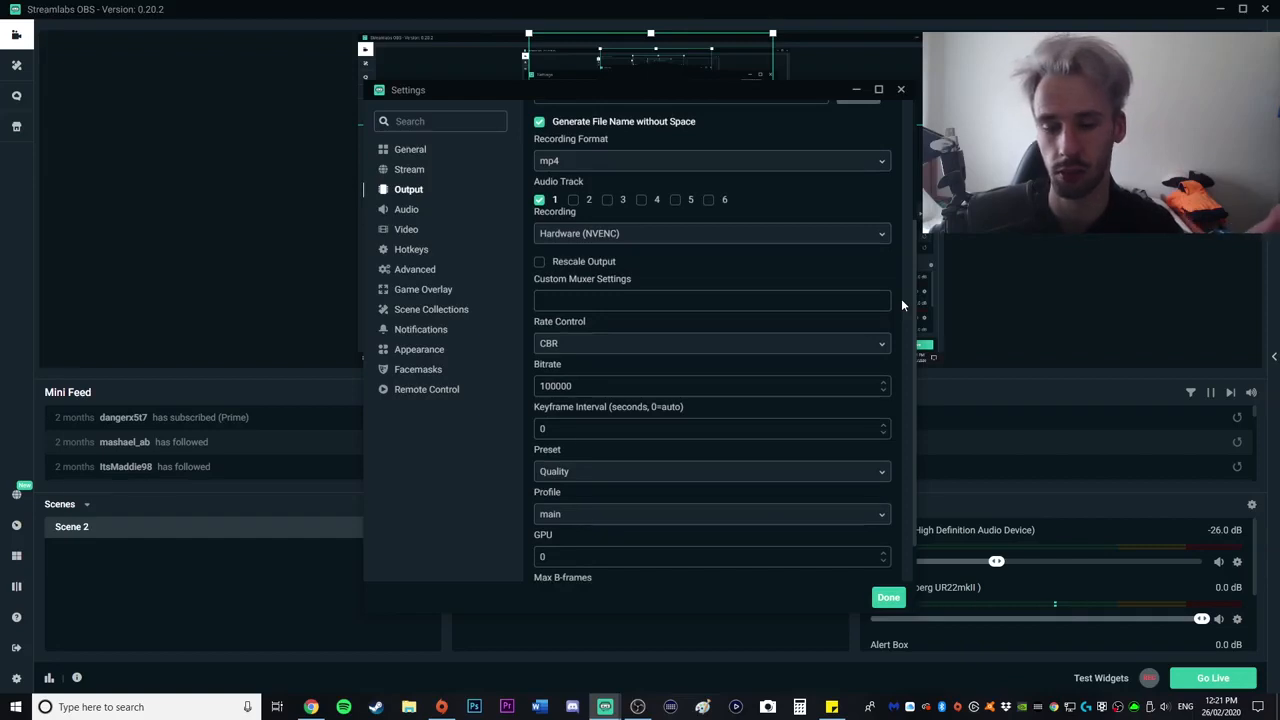
scroll(901, 298, "down", 1)
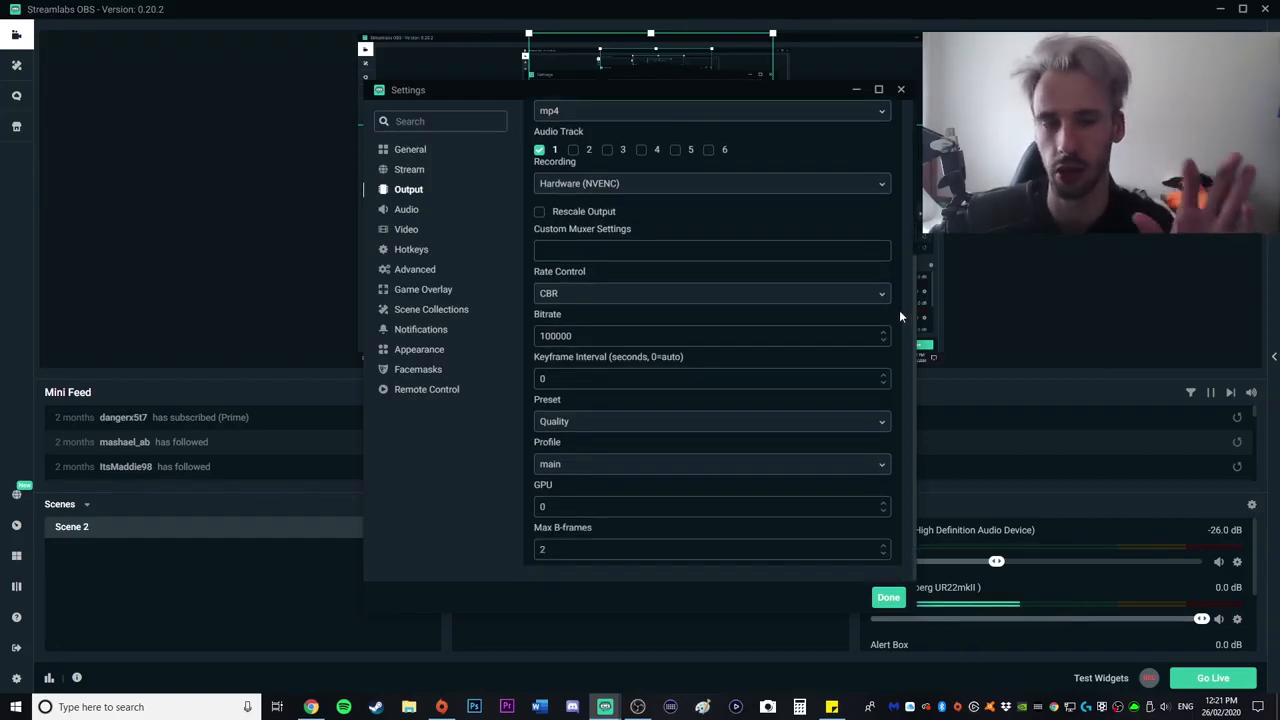
scroll(899, 316, "up", 4)
scroll(899, 316, "up", 1)
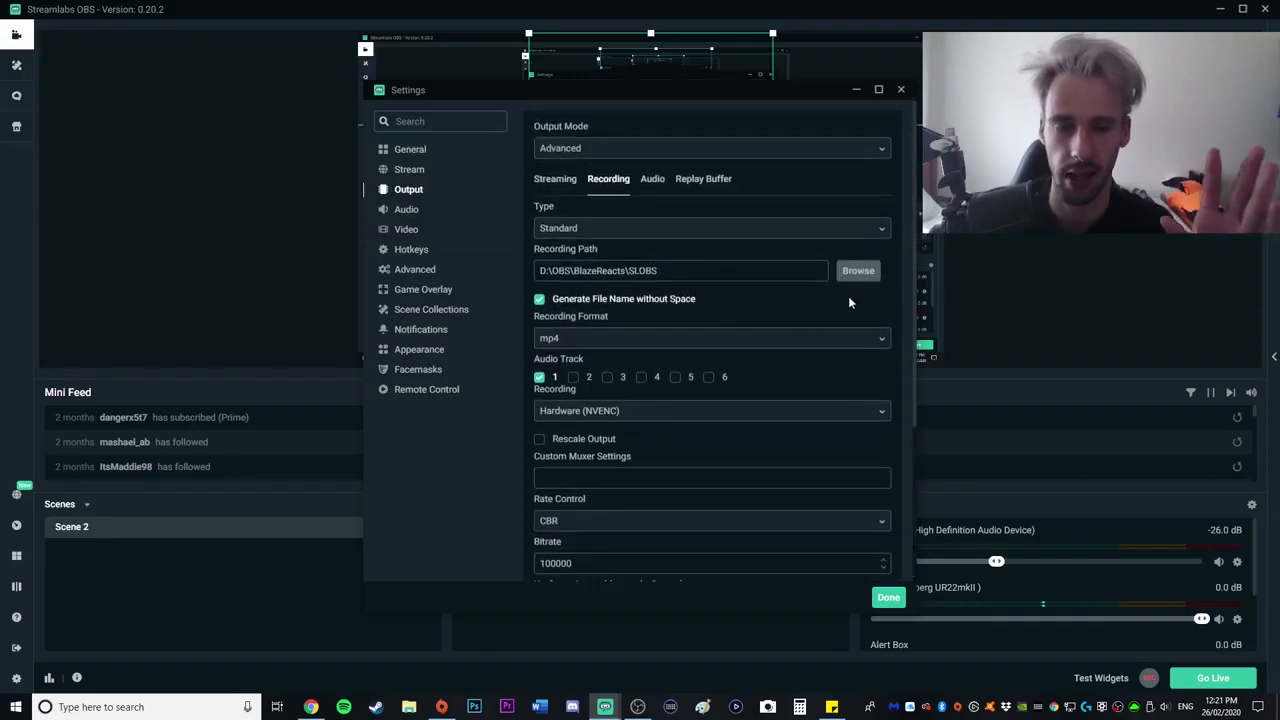
left_click(717, 408)
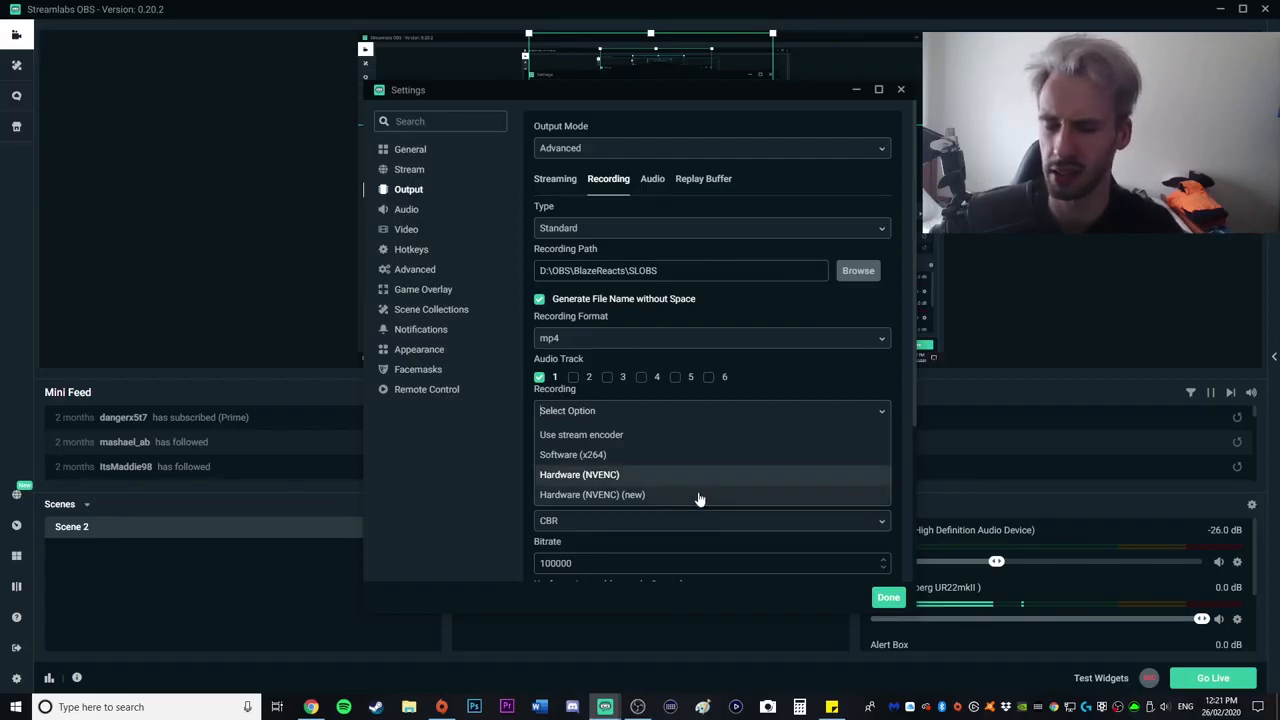
left_click(828, 373)
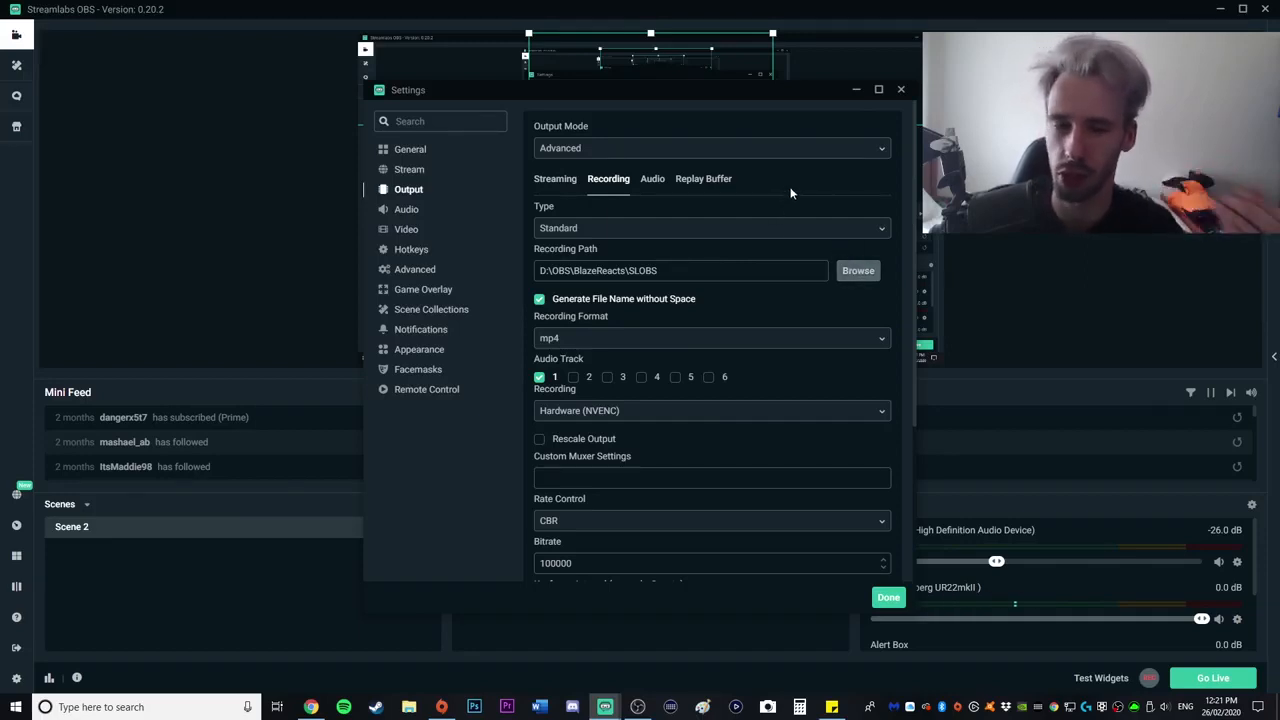
Review the streaming output settings, from the encoder and output resolution through bitrate to the x264 options
left_click(556, 179)
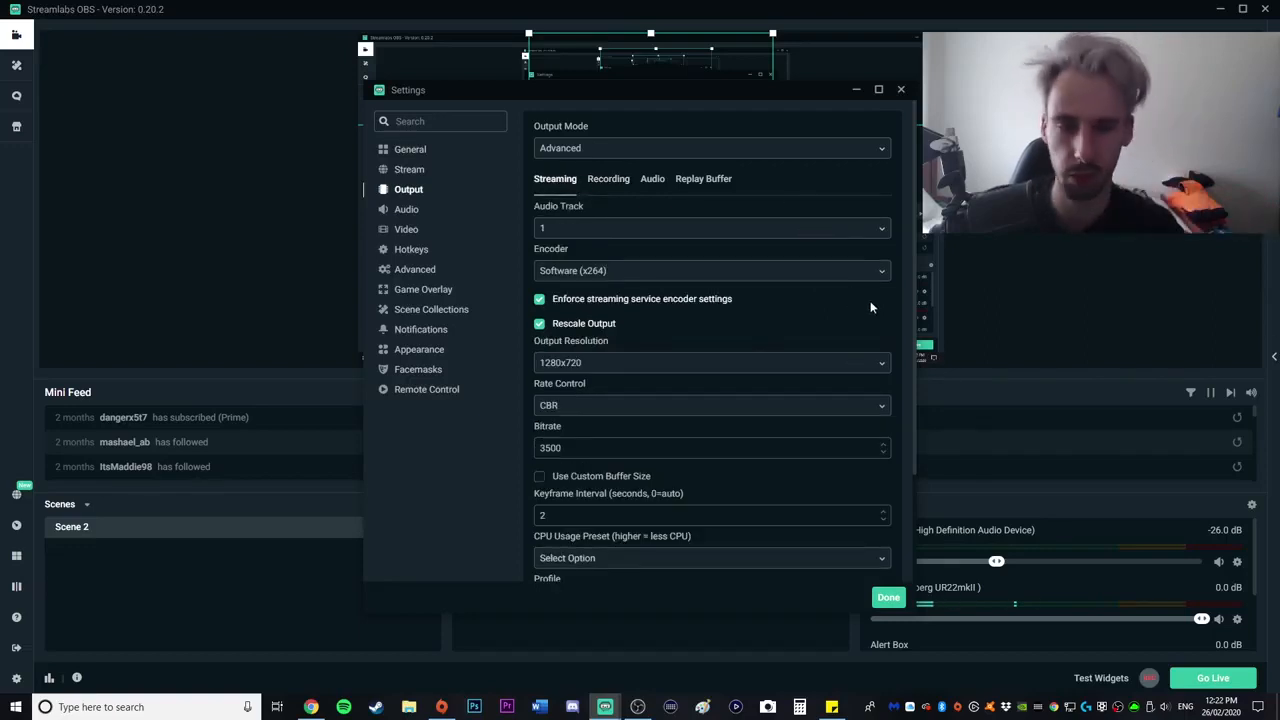
scroll(899, 304, "down", 1)
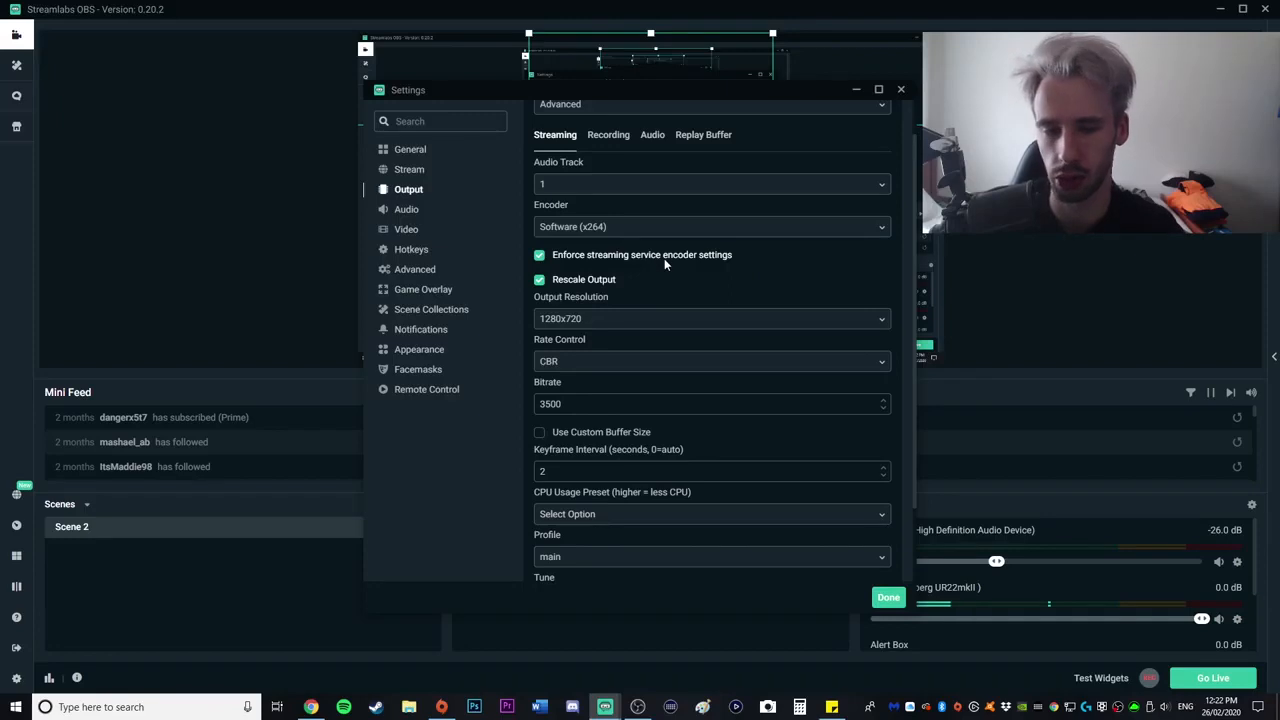
scroll(884, 268, "down", 2)
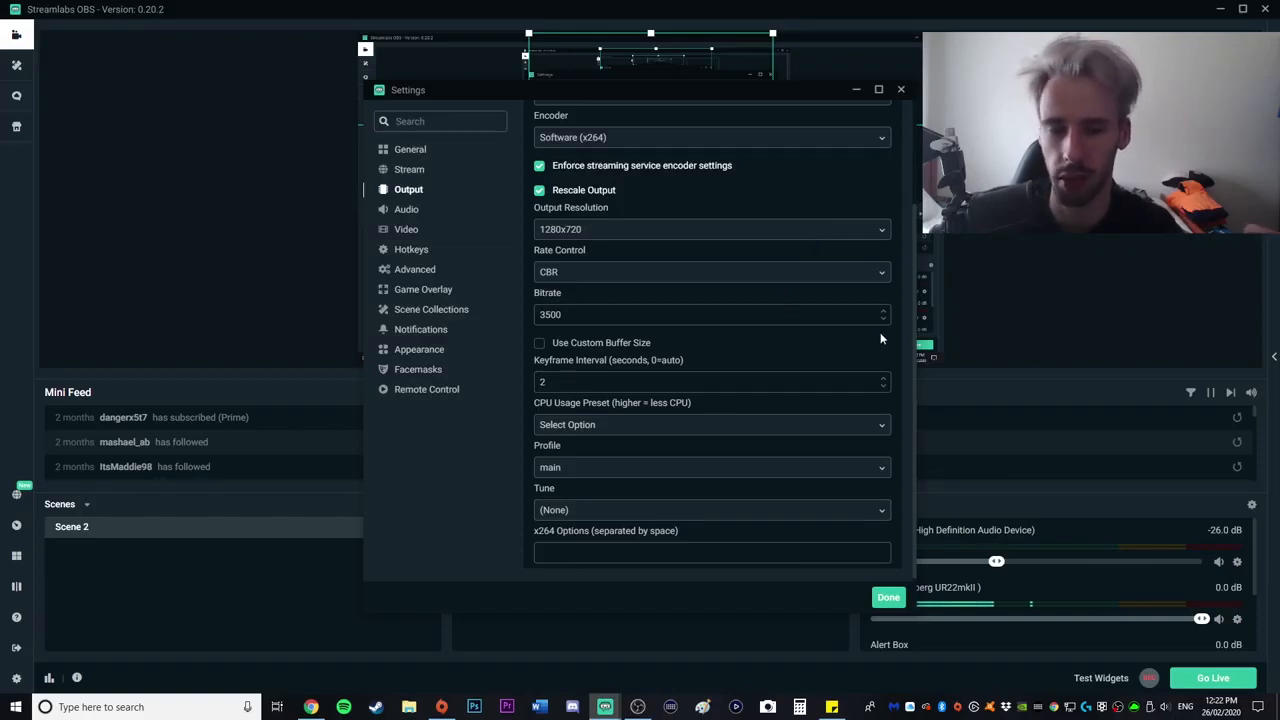
scroll(904, 326, "down", 1)
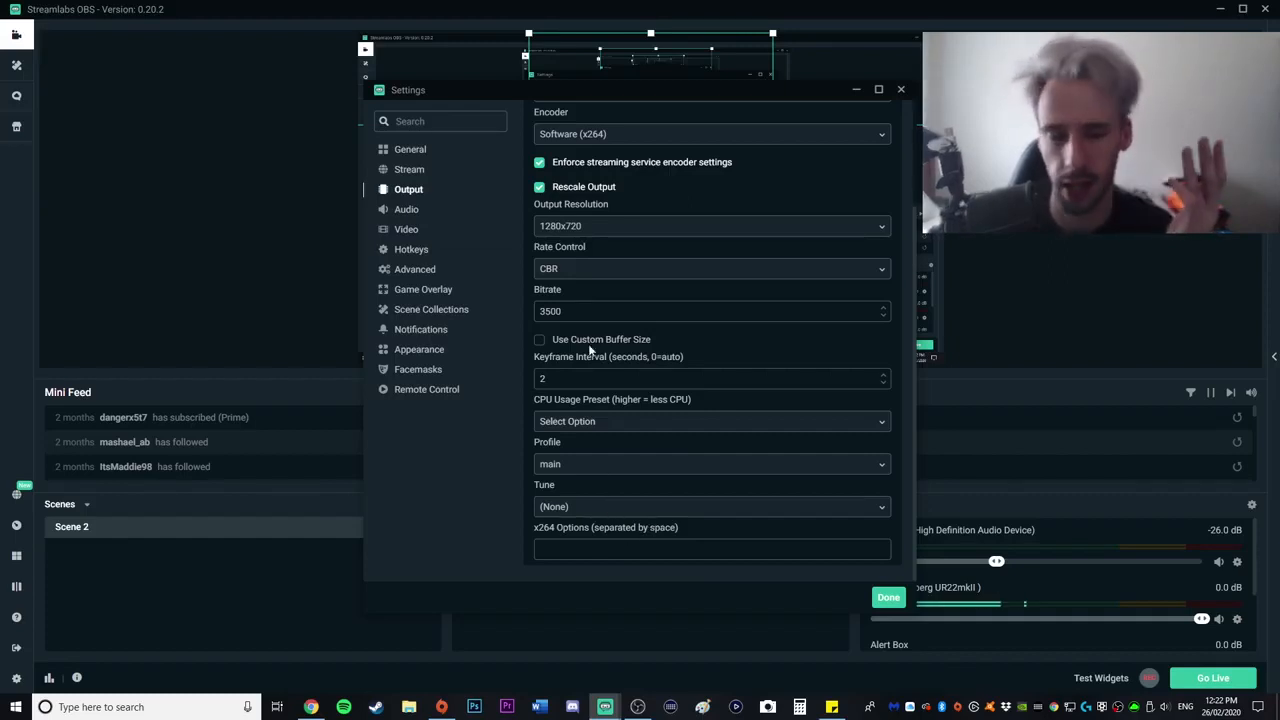
scroll(600, 160, "up", 3)
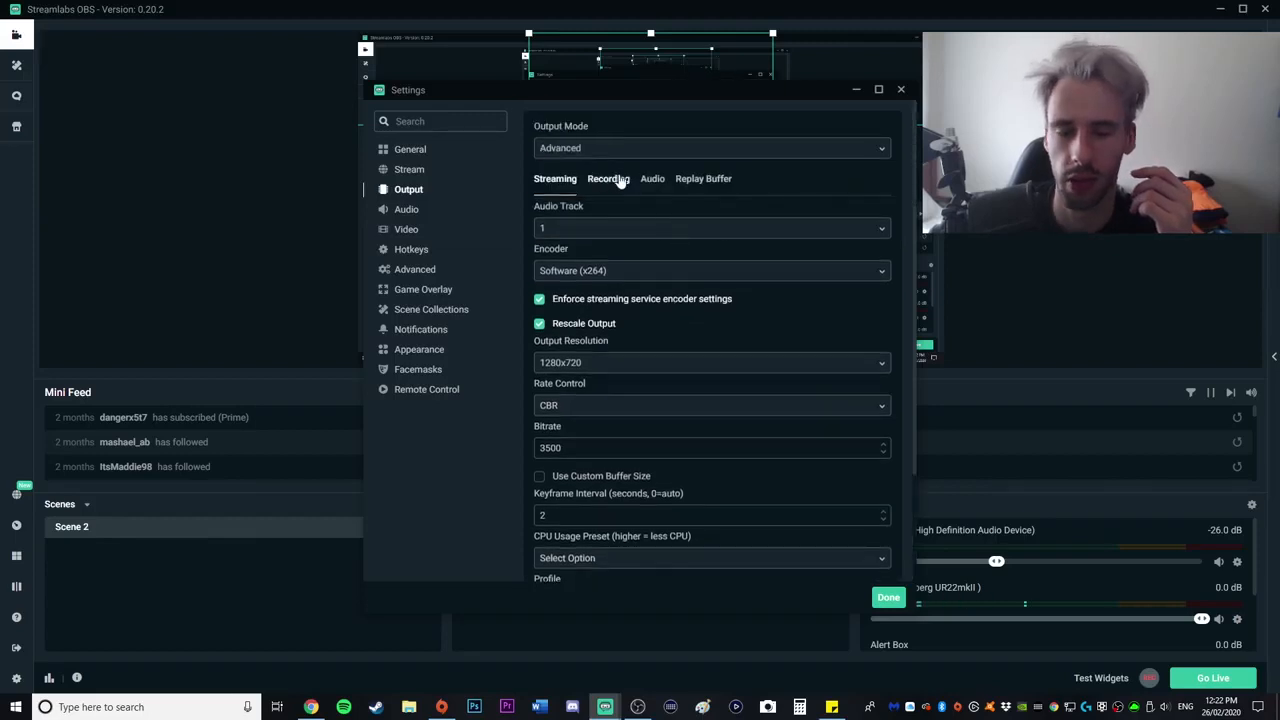
Recheck the recording output settings, and look over the audio track and replay buffer output options
left_click(607, 177)
scroll(870, 300, "down", 5)
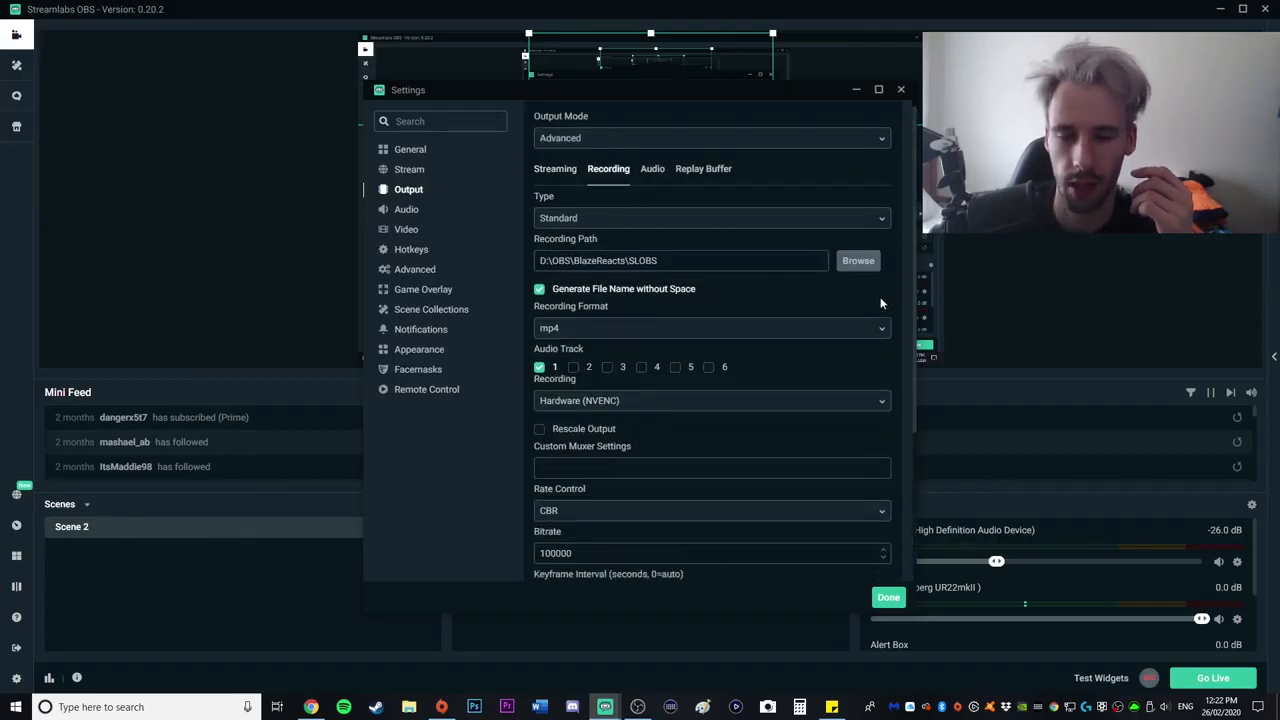
scroll(884, 296, "up", 5)
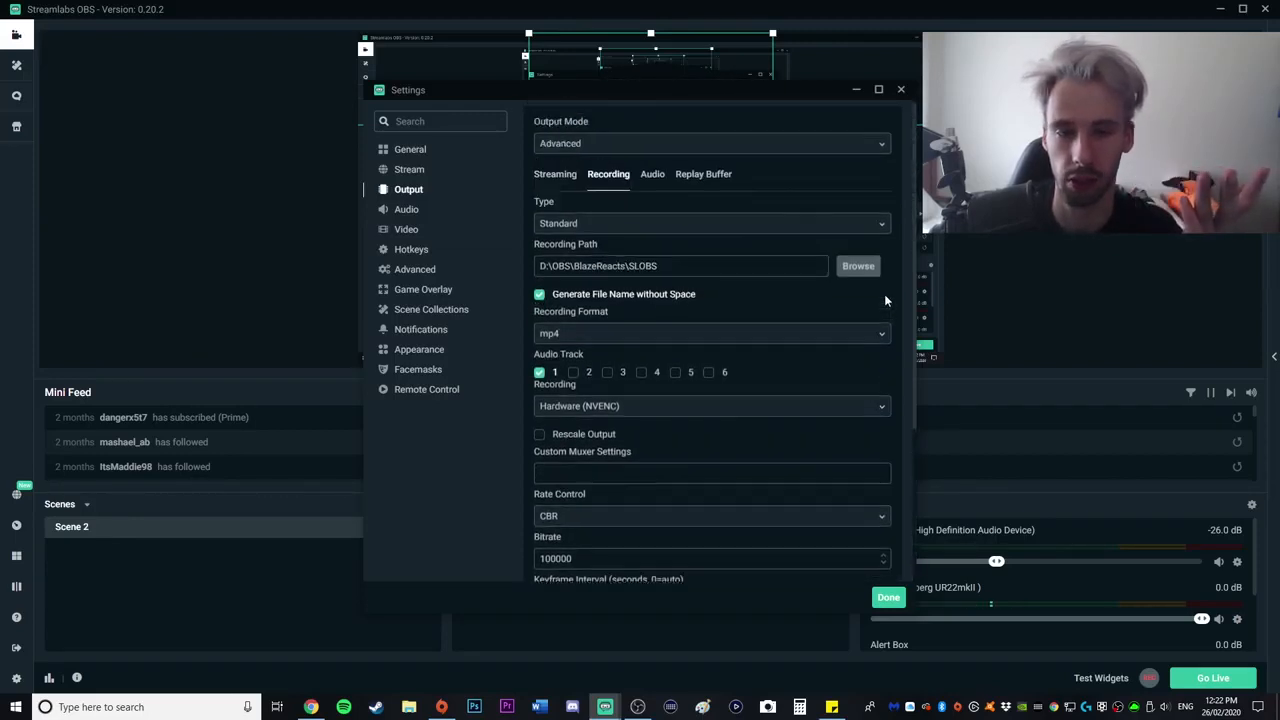
left_click(652, 178)
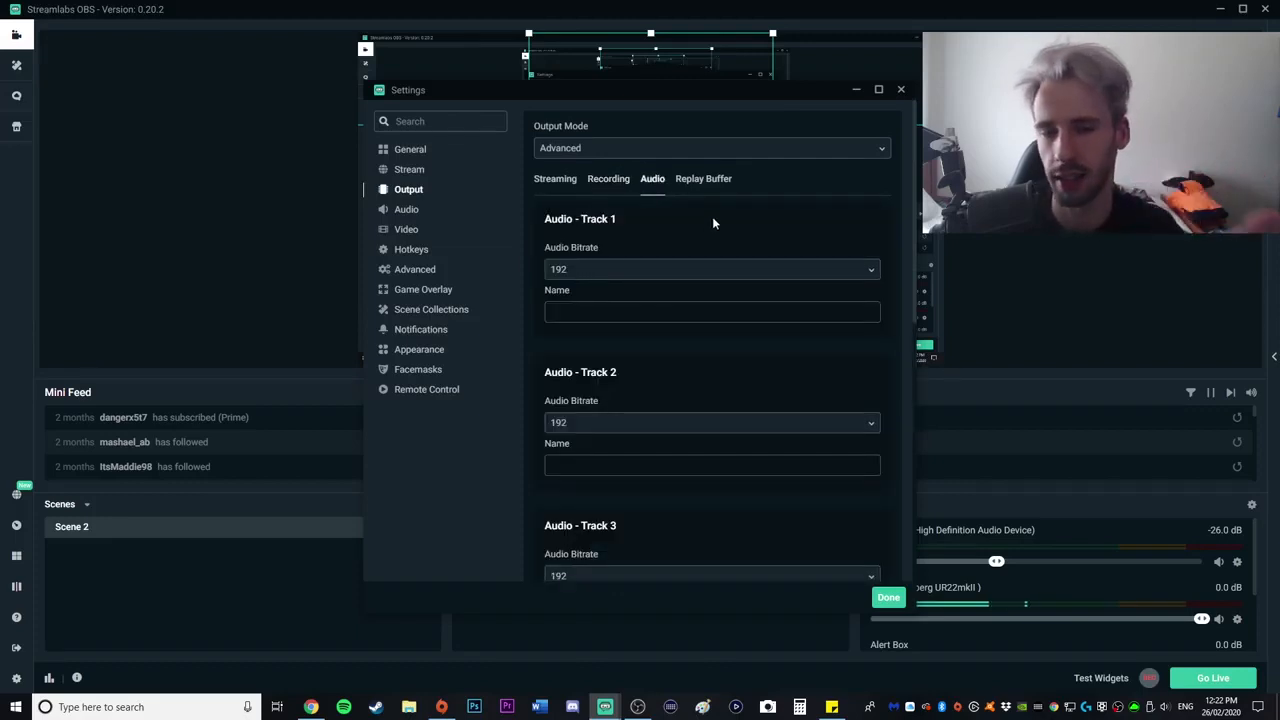
left_click(700, 182)
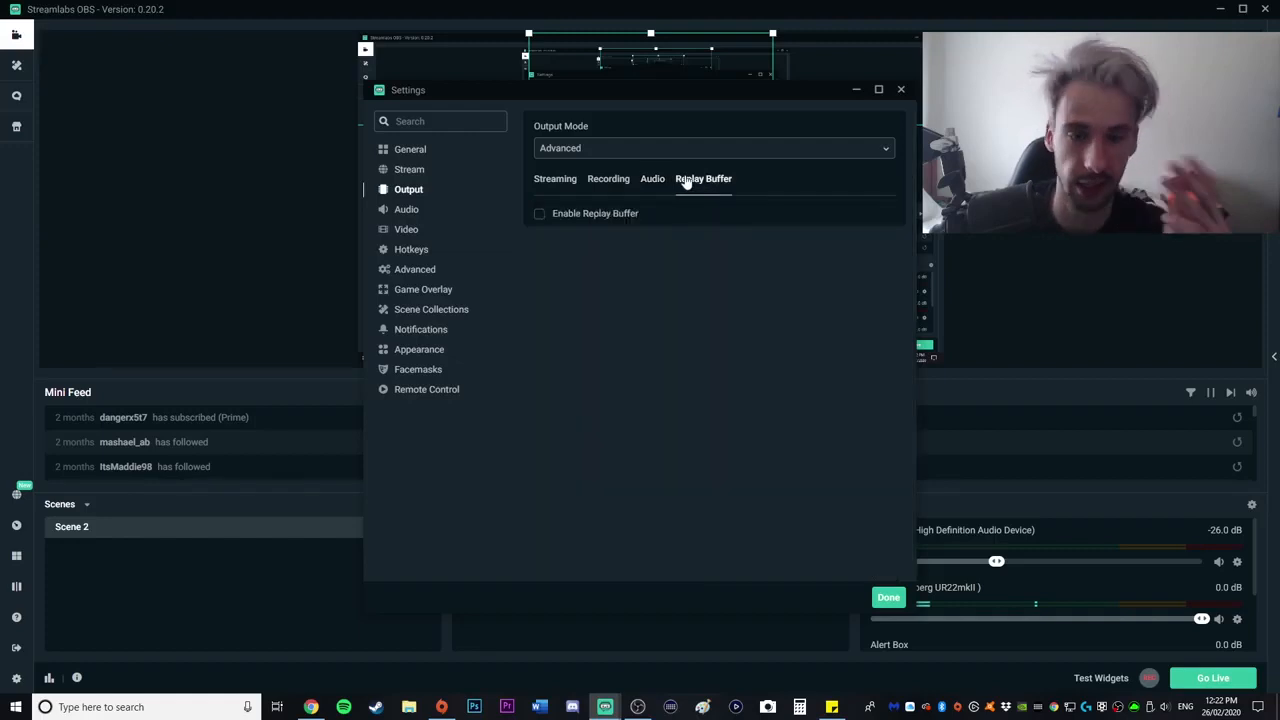
Review the audio settings and the devices offered for Mic/Auxiliary Device 1, keeping Line (Steinberg UR22mkII)
left_click(412, 212)
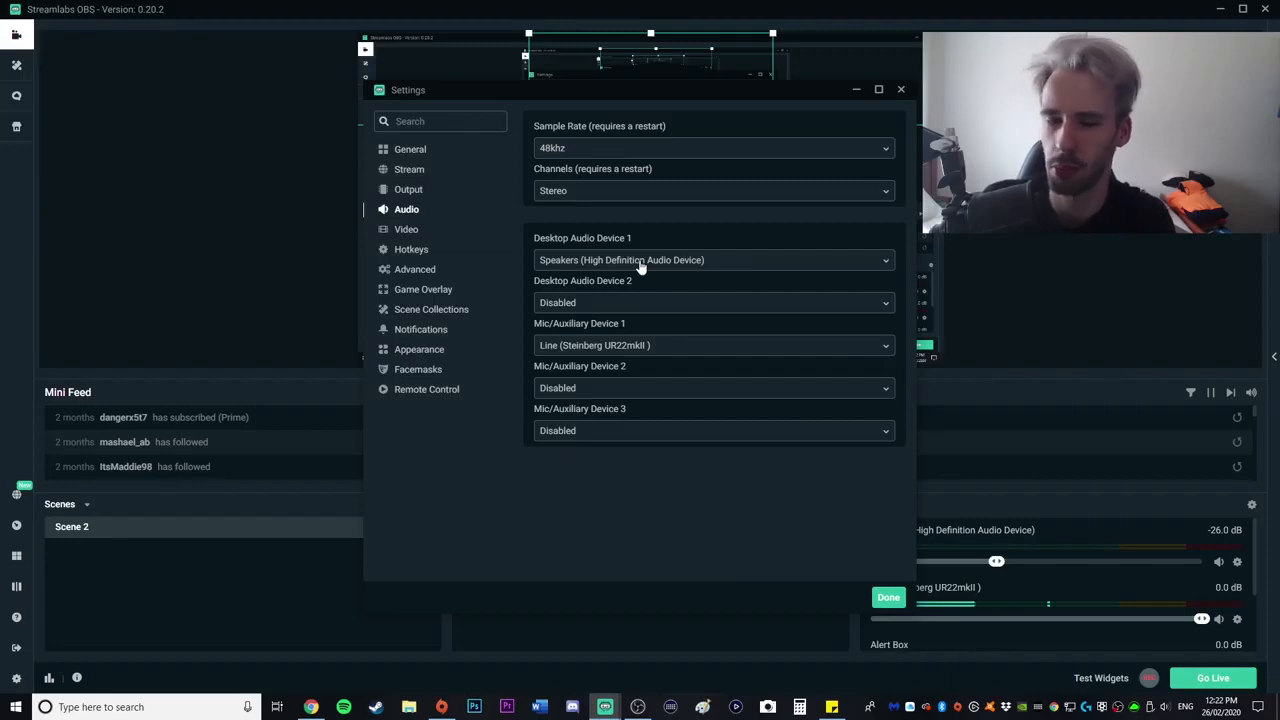
left_click(640, 352)
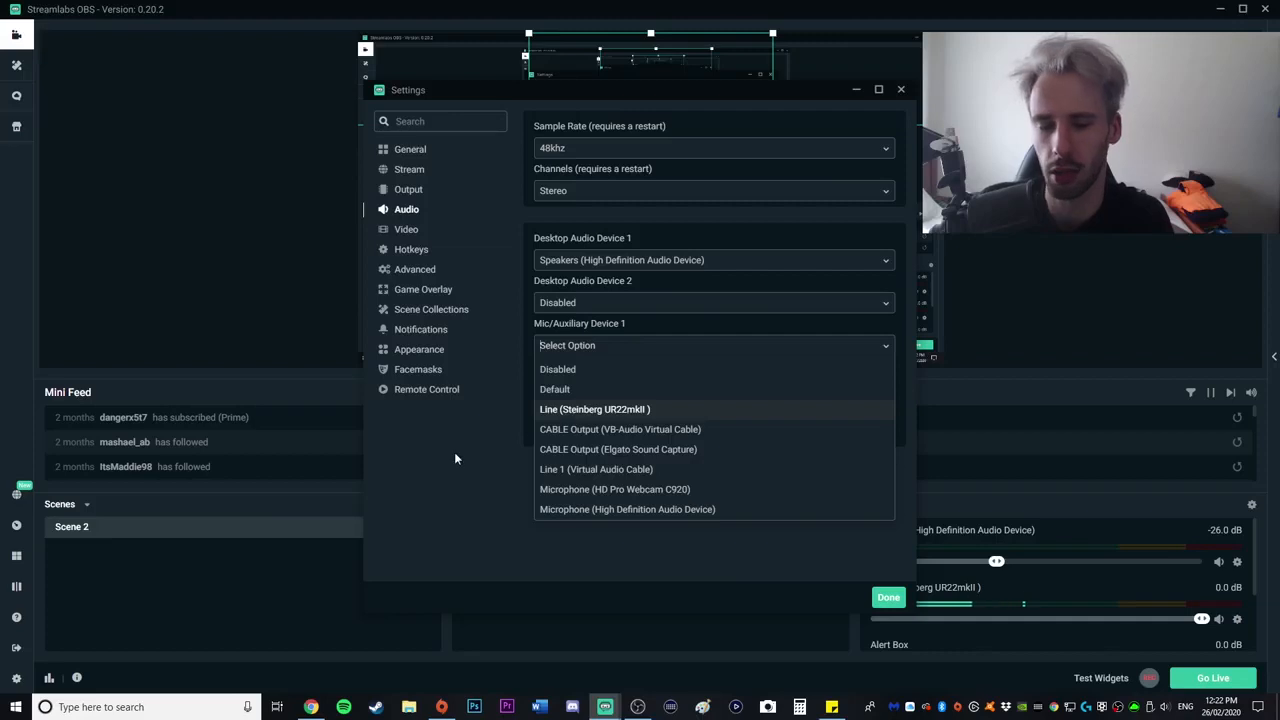
key("Return")
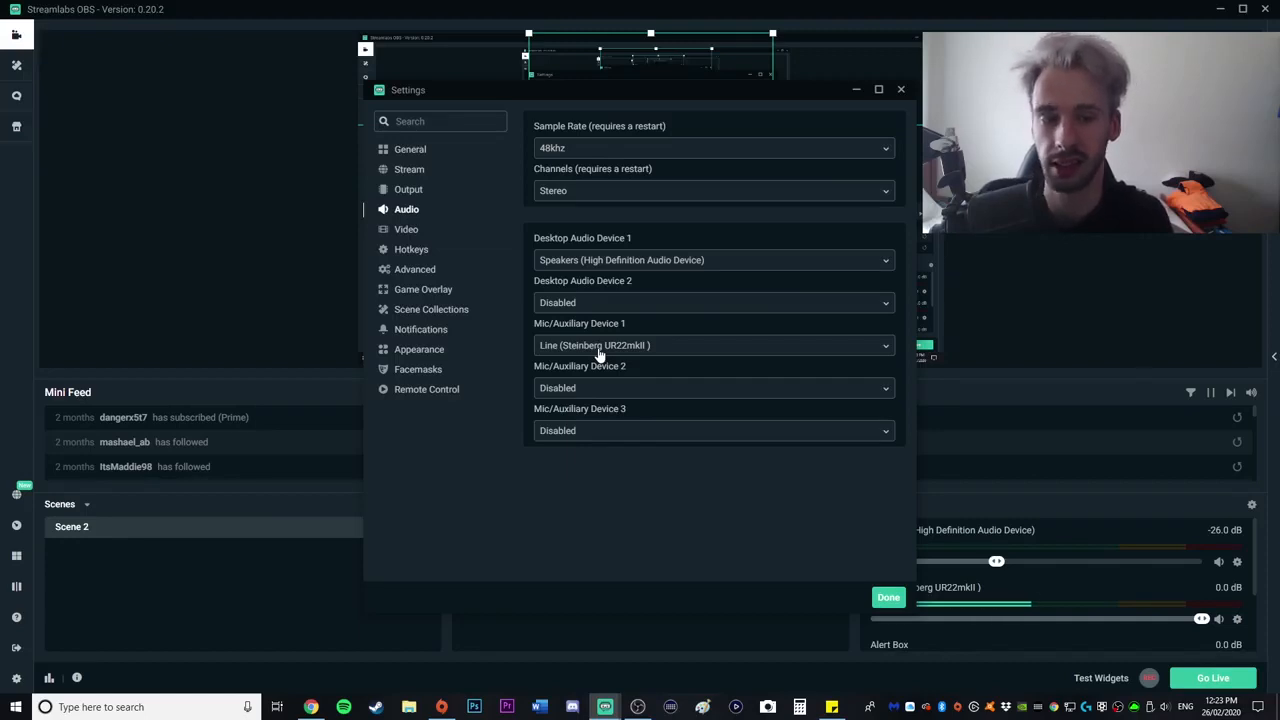
Check the video resolution and FPS settings, and view the Hotkeys category
left_click(410, 232)
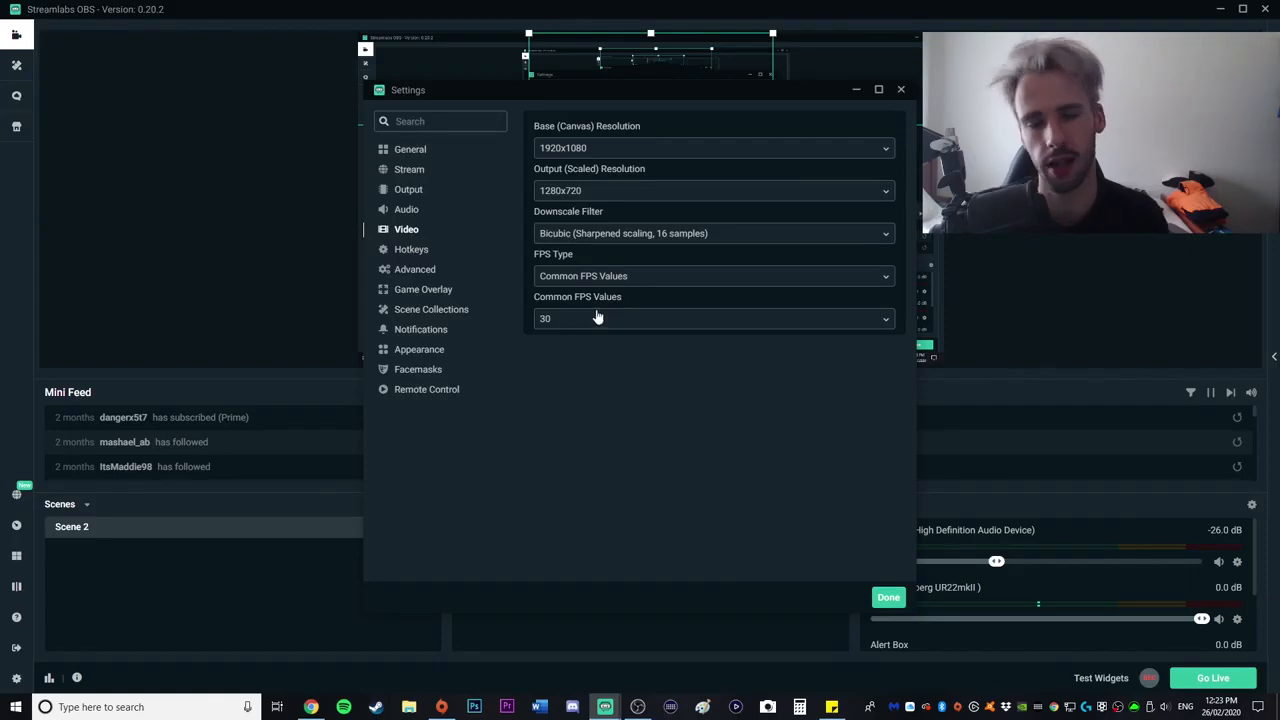
left_click(428, 250)
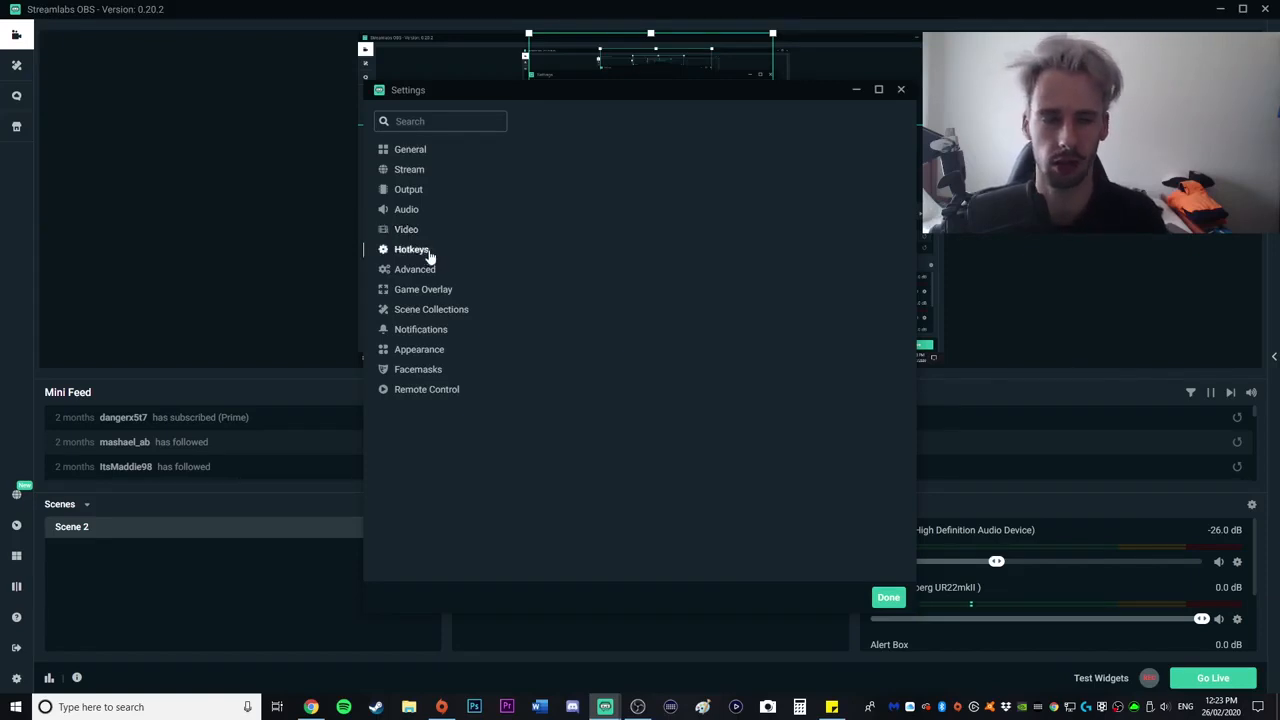
Examine the process priority, color format, YUV color space and YUV color range options in the advanced settings without changing them
left_click(410, 270)
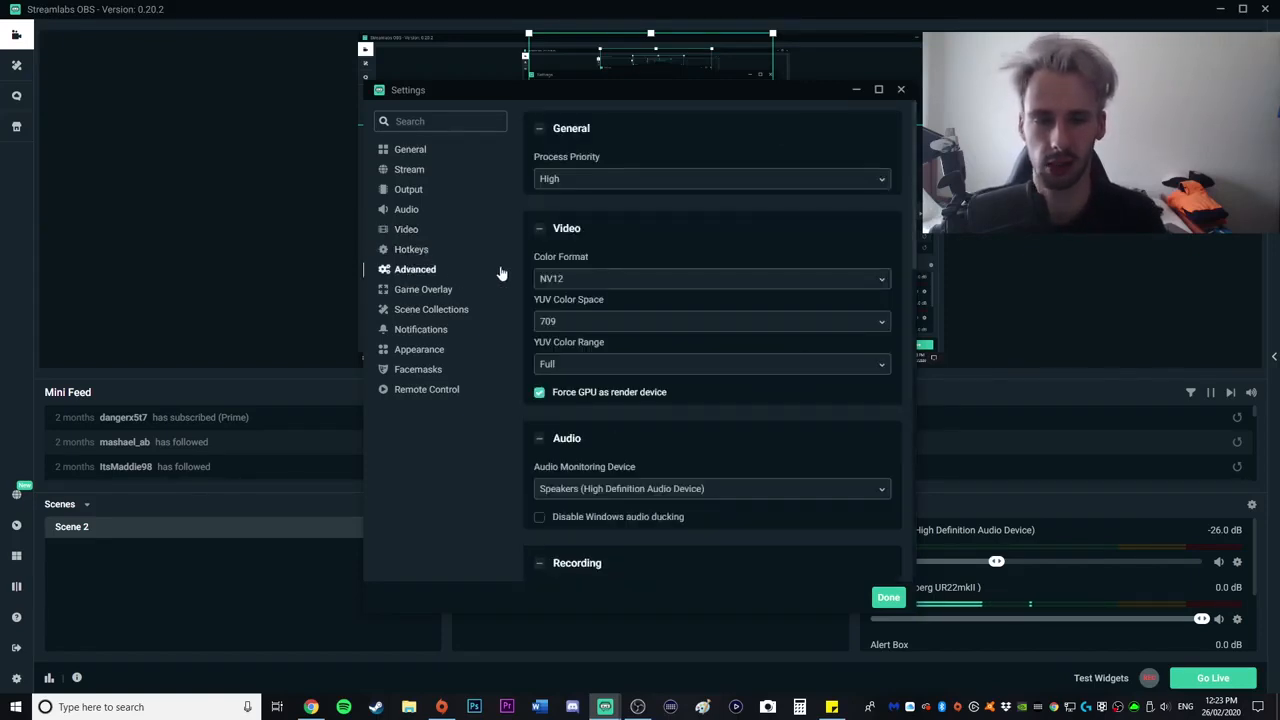
left_click(869, 184)
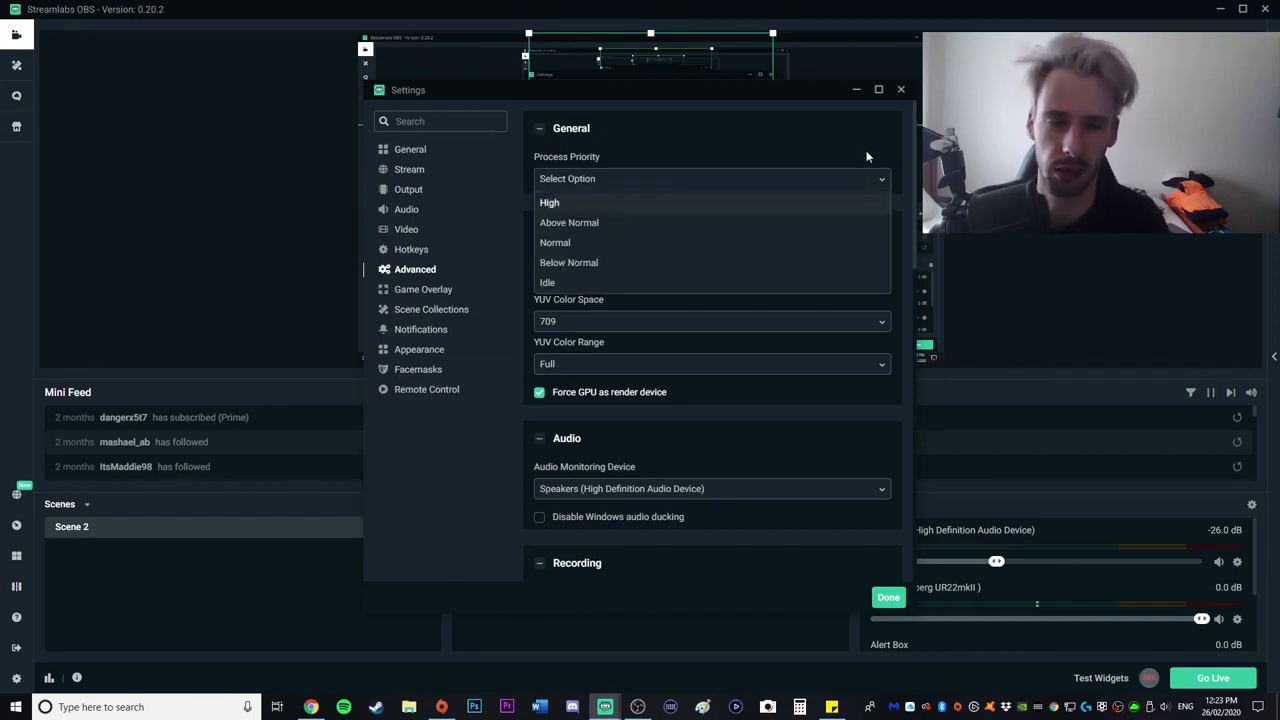
left_click(867, 152)
left_click(872, 284)
left_click(873, 251)
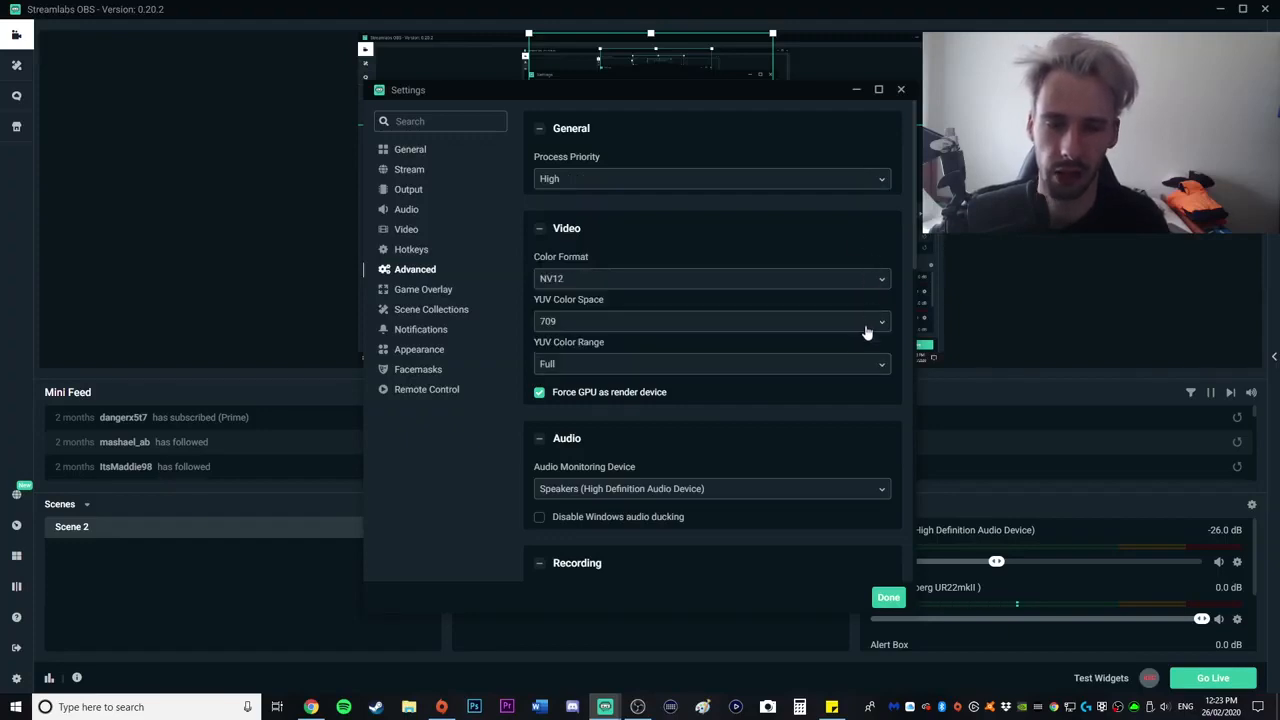
left_click(866, 327)
left_click(881, 240)
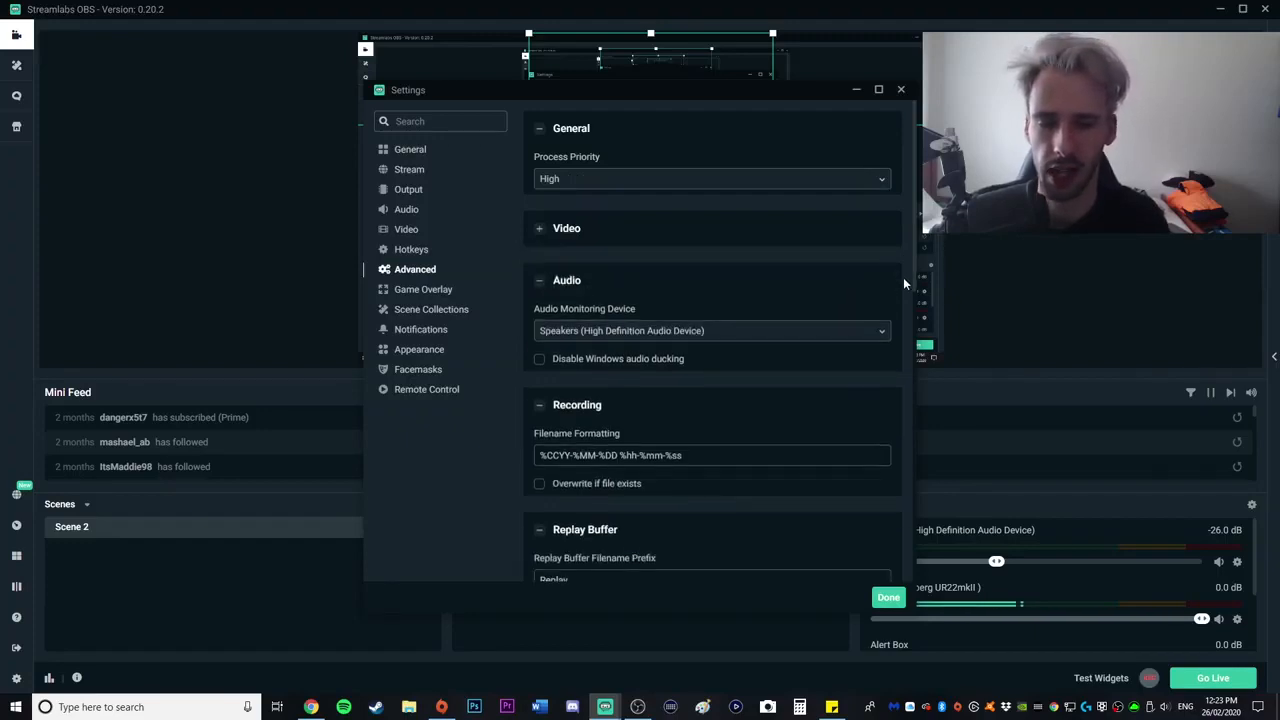
left_click(626, 232)
left_click(651, 364)
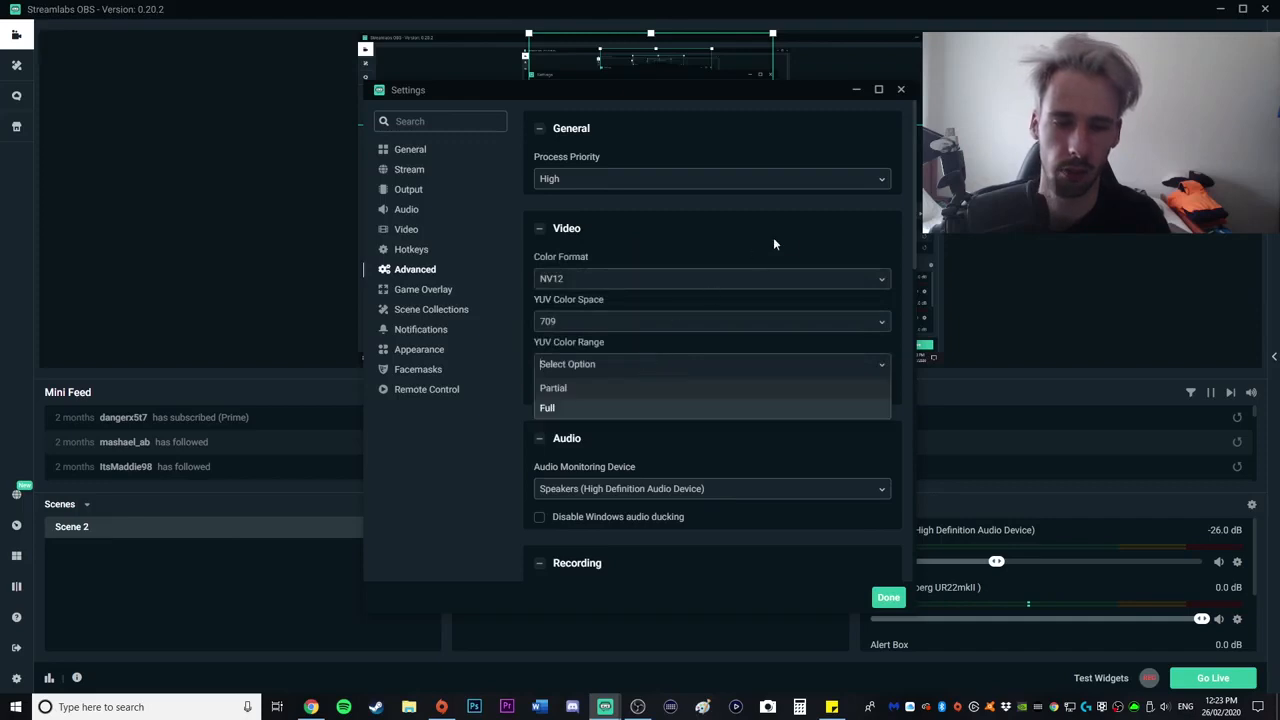
left_click(773, 237)
left_click(717, 232)
Look through the remaining advanced settings down to Media Files, and view the Game Overlay settings
scroll(882, 379, "down", 3)
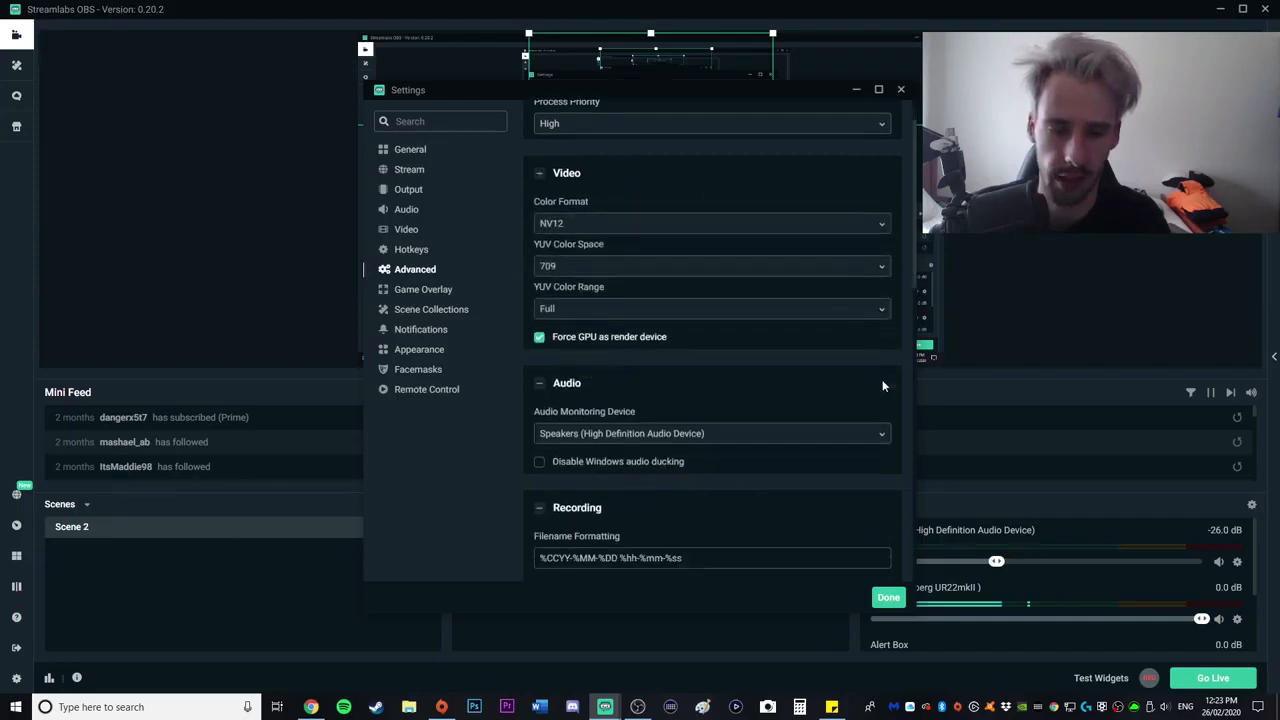
scroll(892, 376, "down", 8)
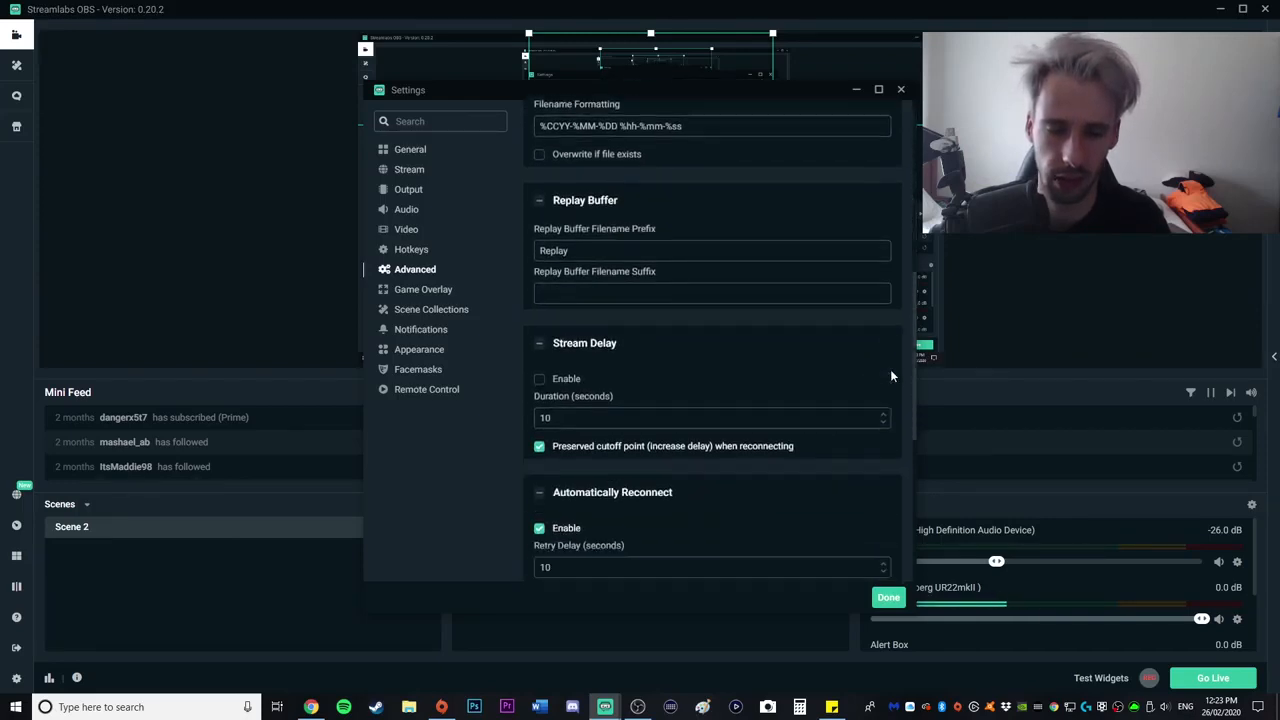
scroll(891, 369, "down", 3)
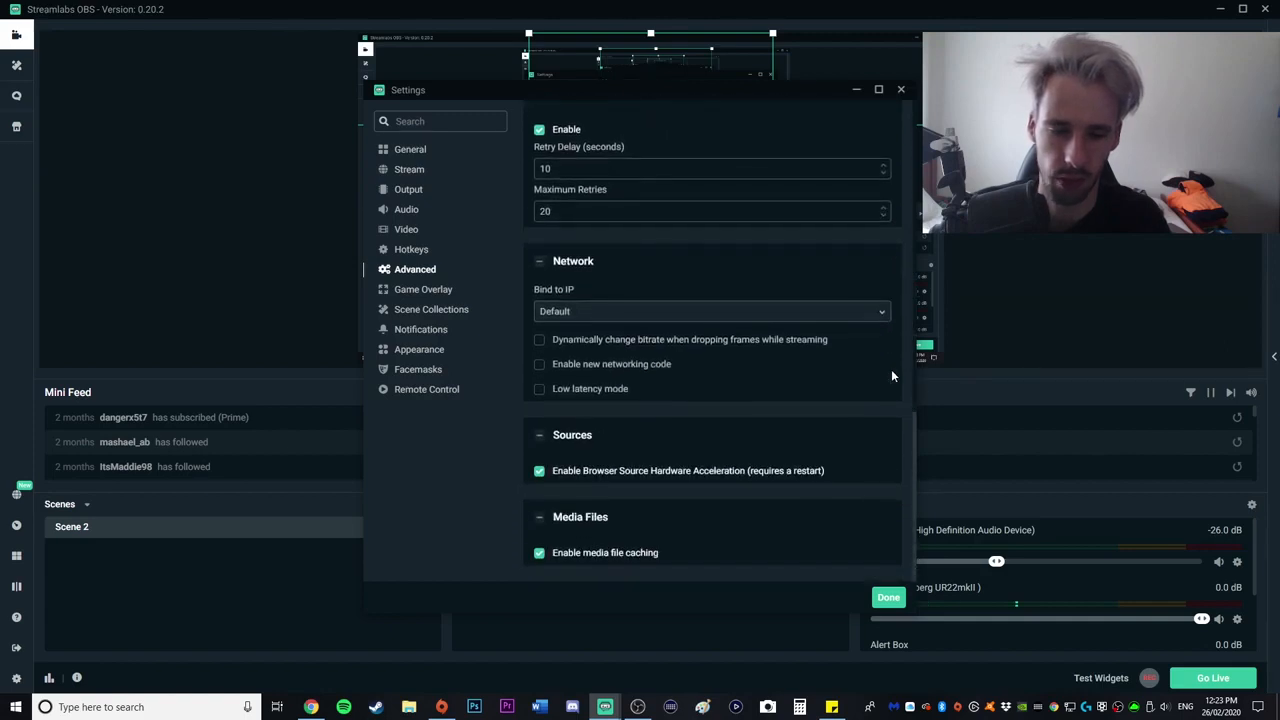
left_click(424, 292)
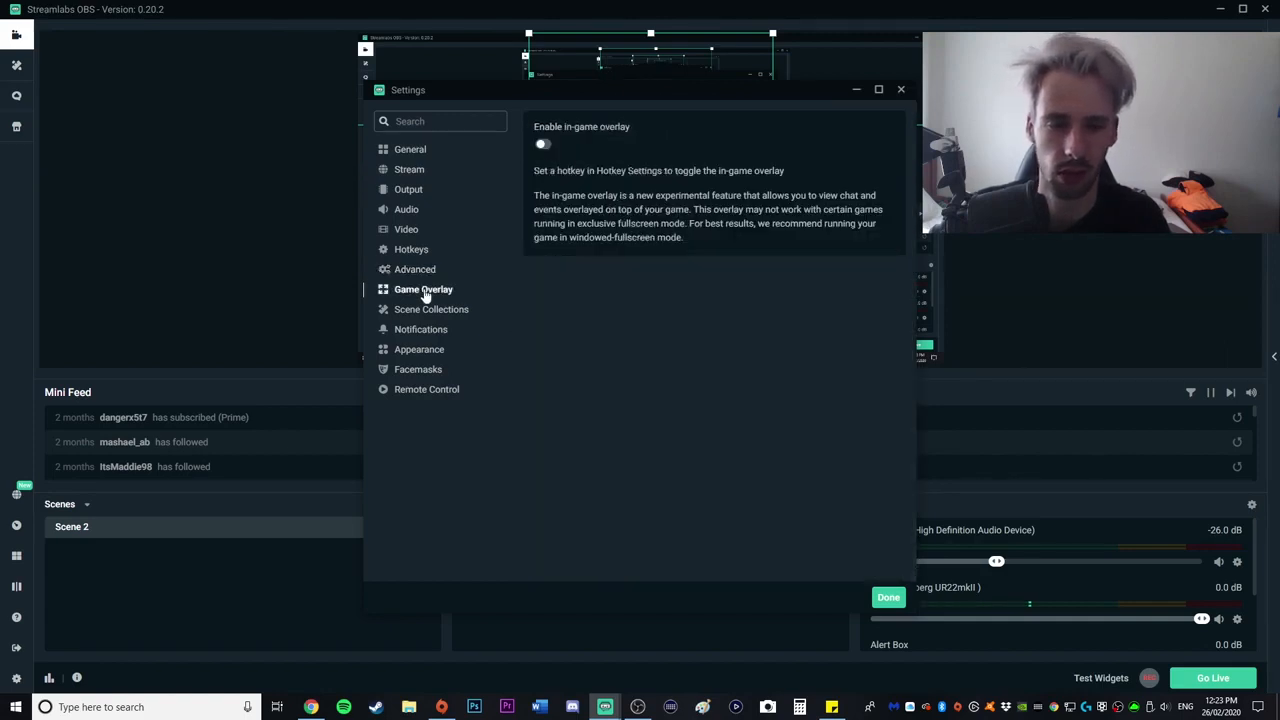
View the Scene Collections and Notifications settings, and bring up the Appearance settings
left_click(453, 311)
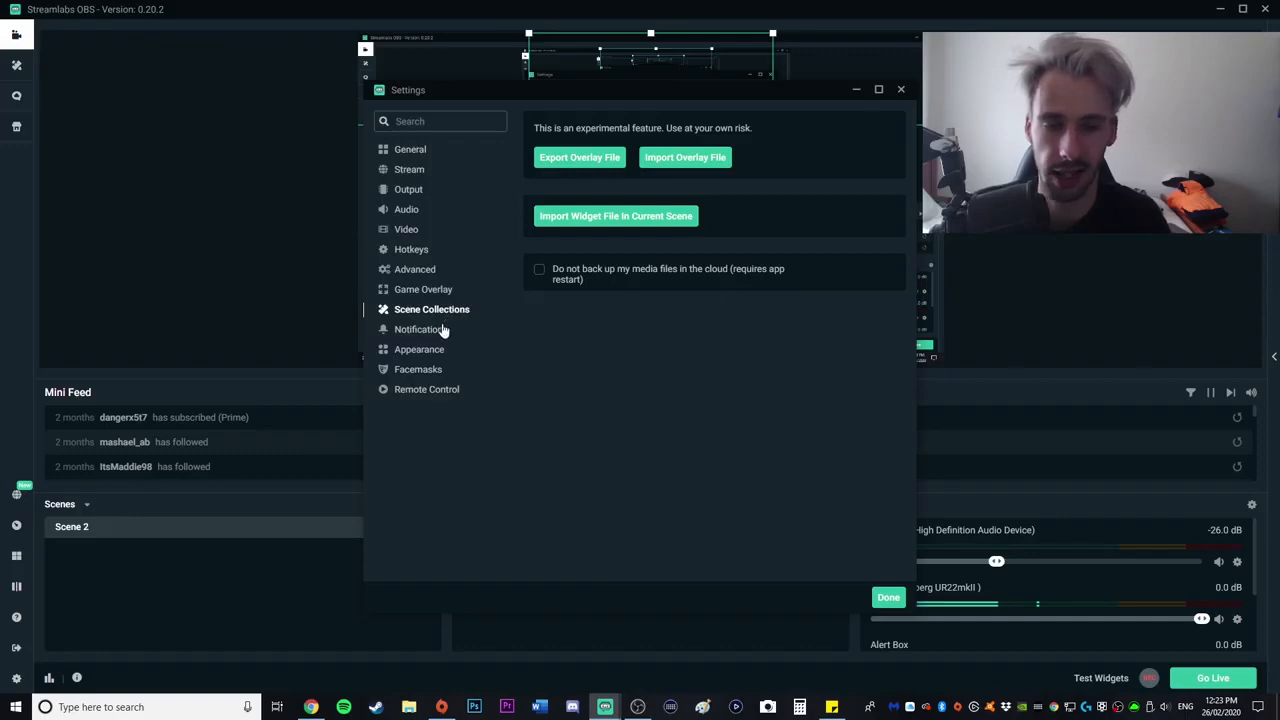
left_click(444, 331)
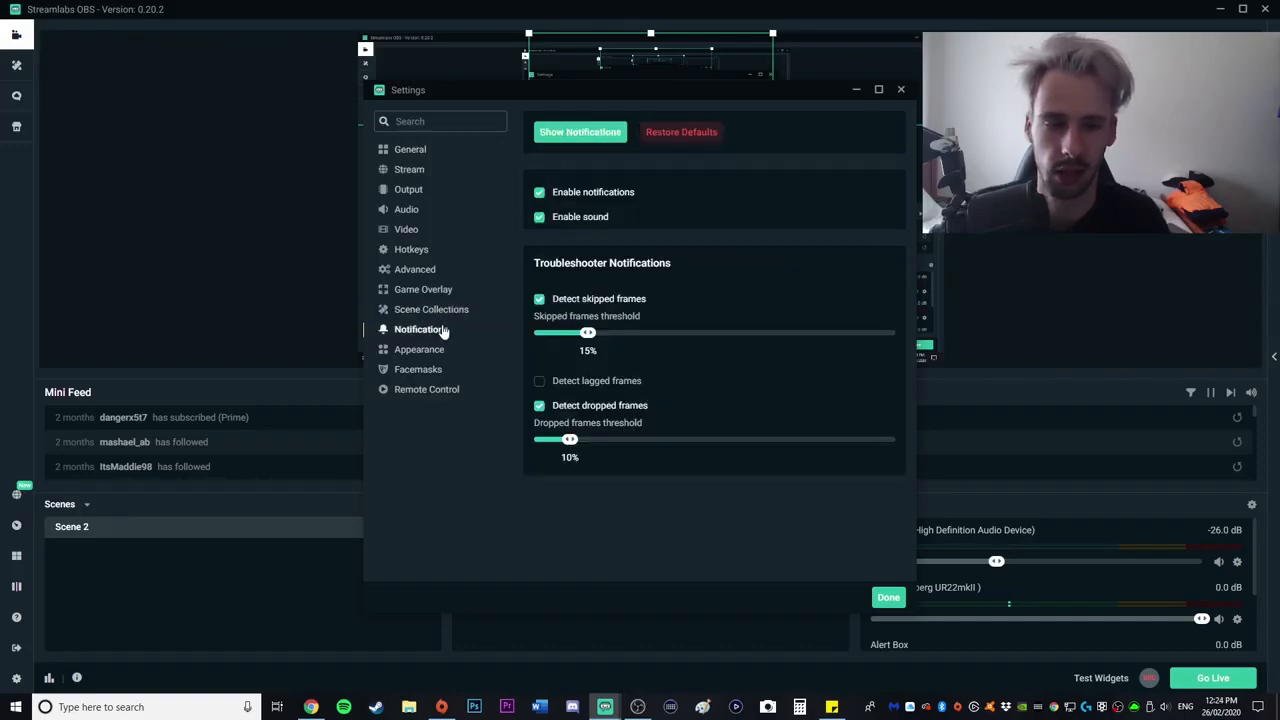
left_click(436, 352)
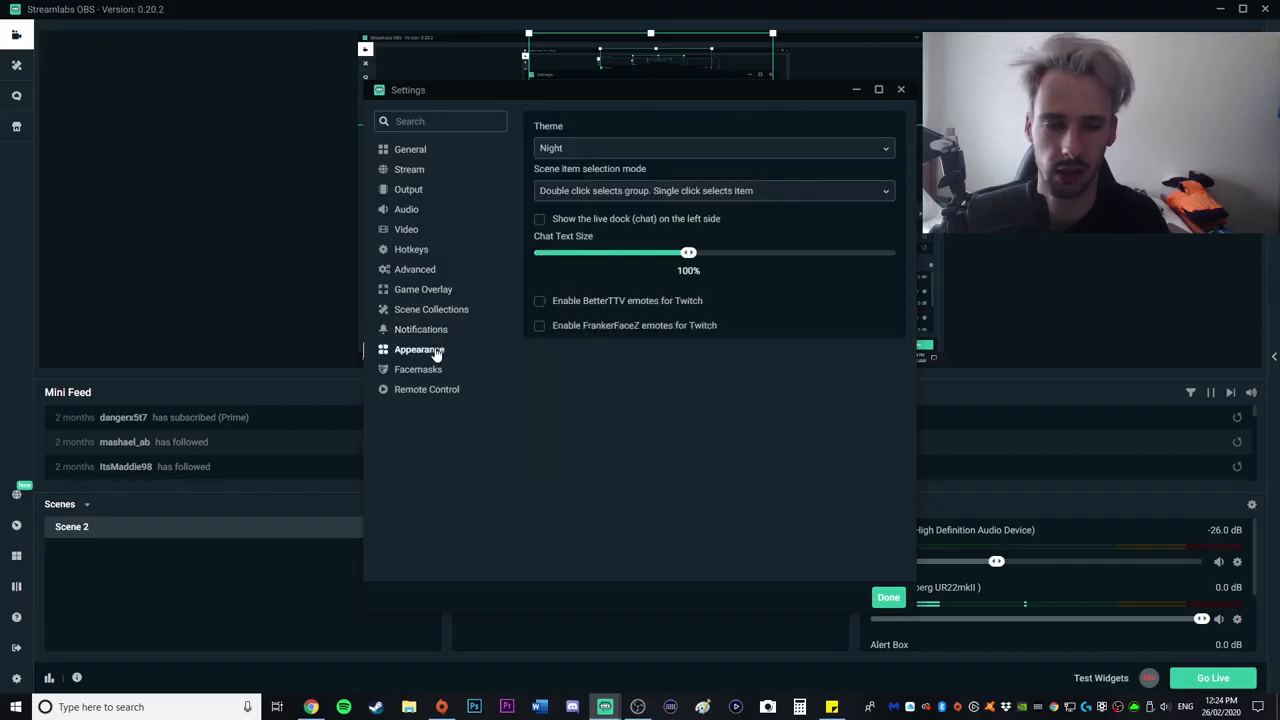
Try out the Day theme and switch the theme back to Night
left_click(650, 158)
left_click(641, 192)
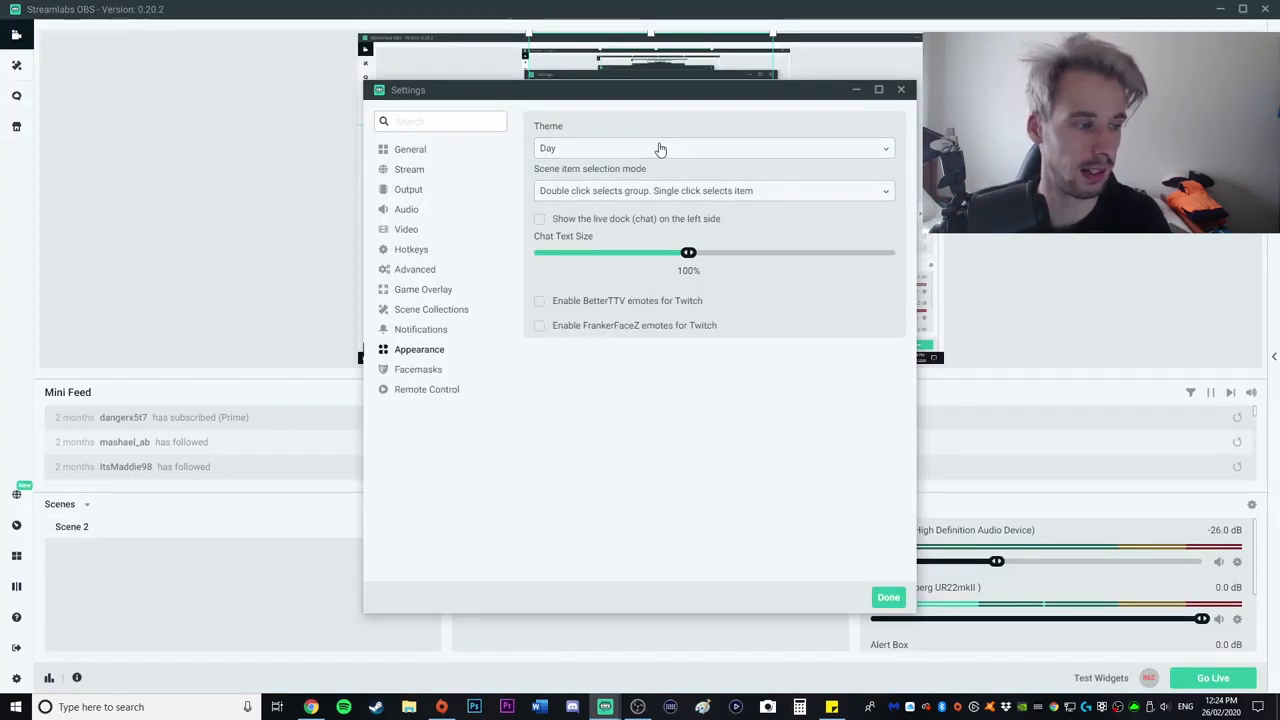
left_click(659, 149)
left_click(656, 172)
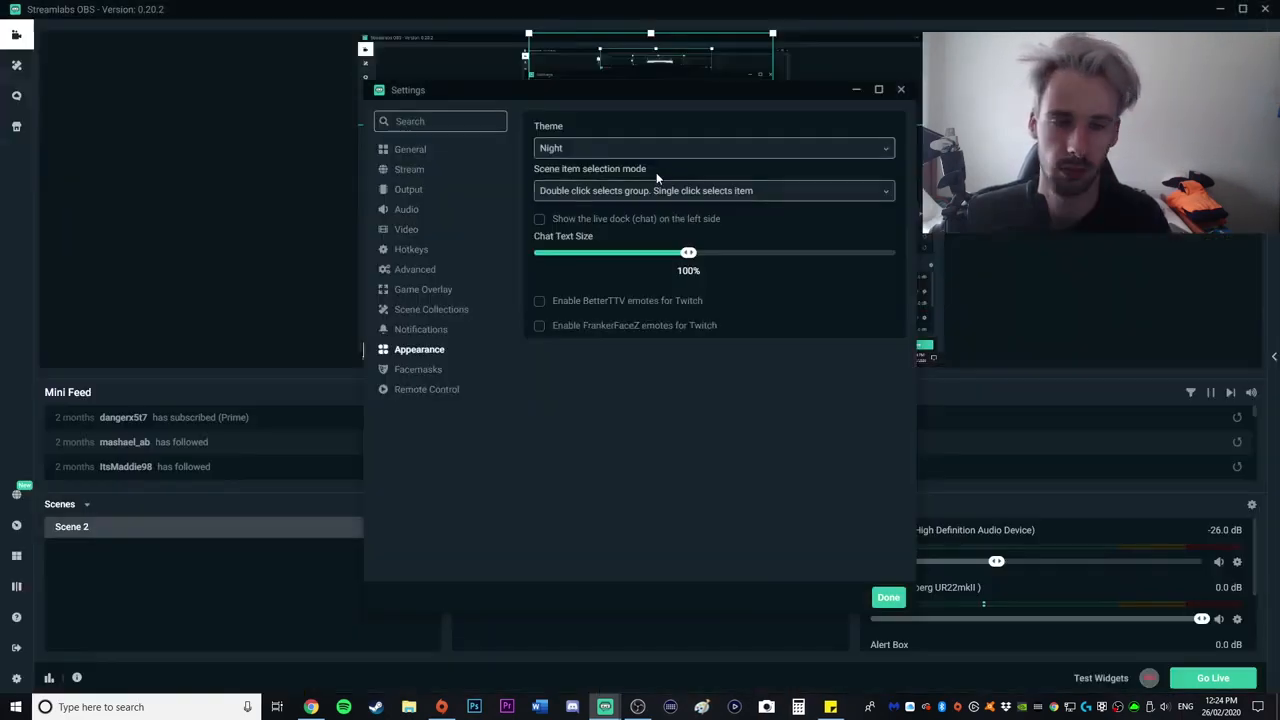
View the Facemasks and Remote Control settings without revealing the QR code, and close the settings
left_click(430, 370)
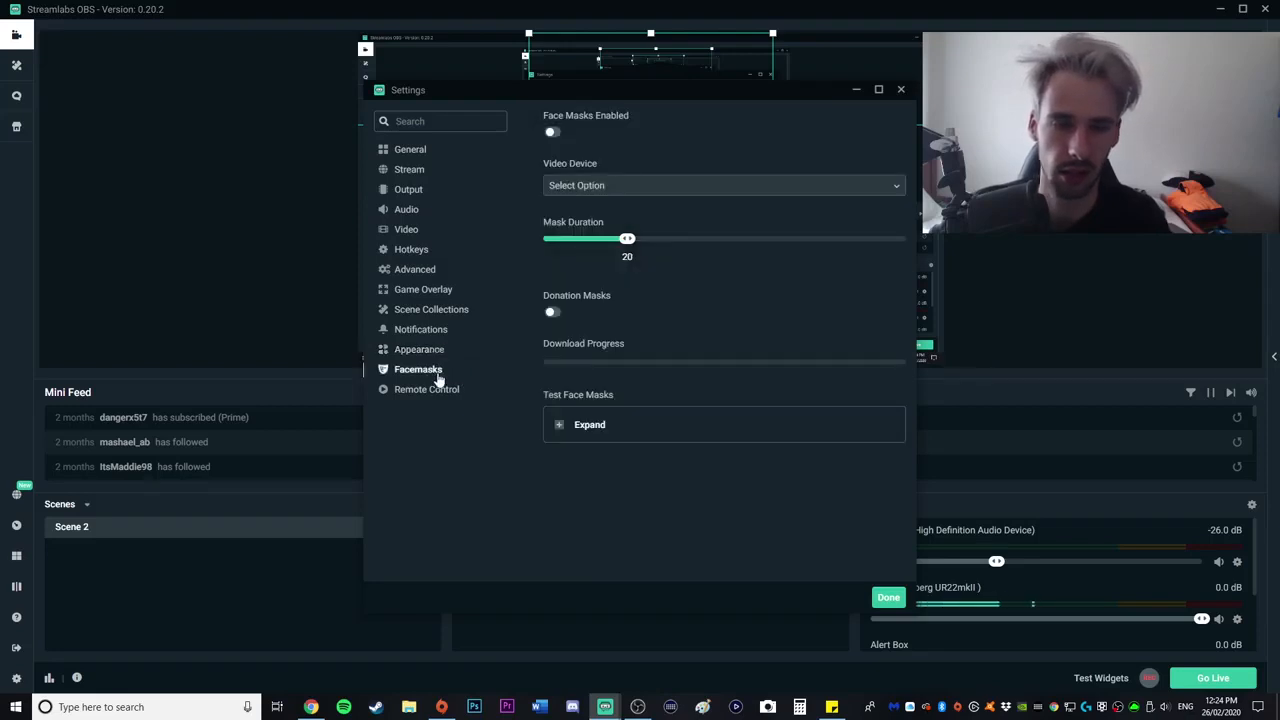
left_click(441, 390)
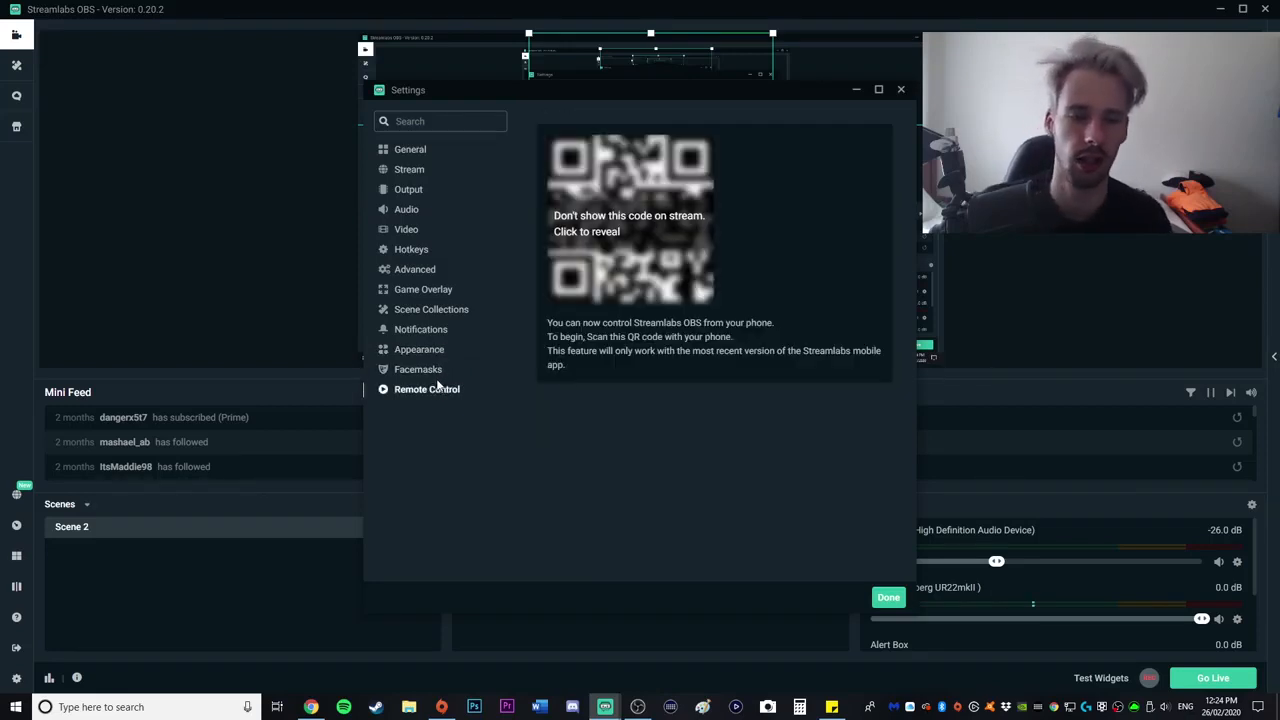
left_click(903, 91)
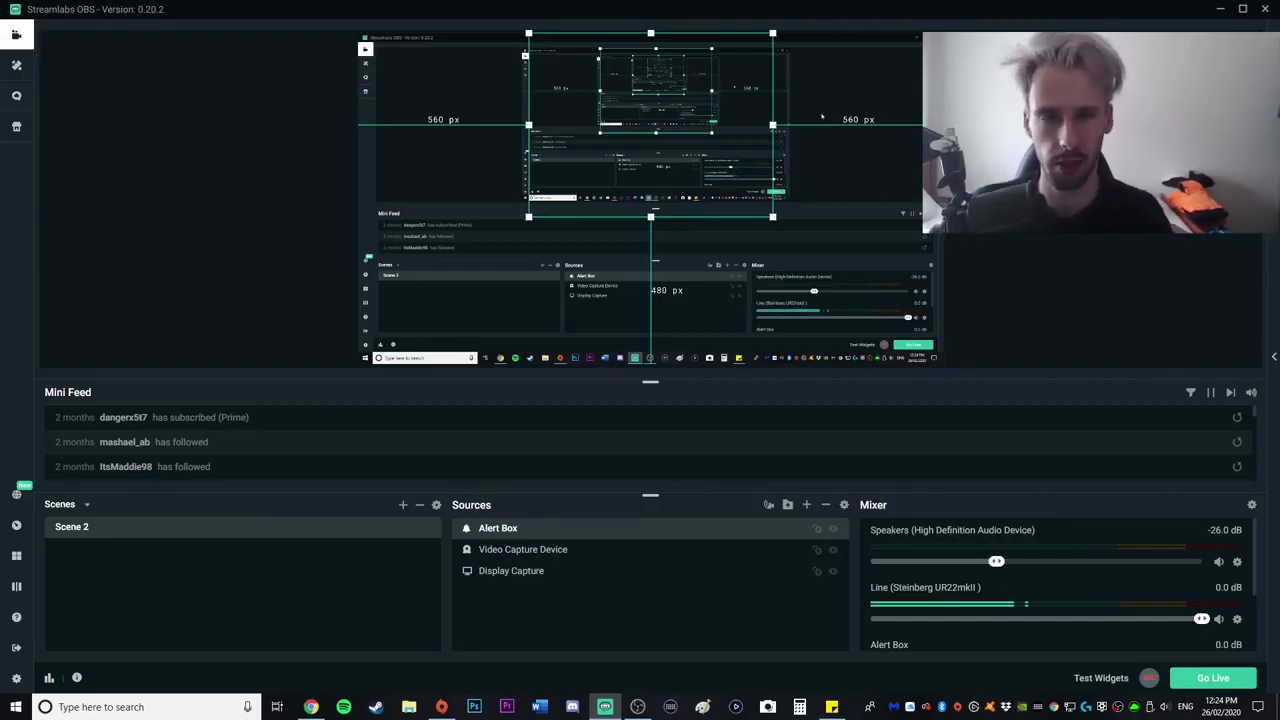
Switch to Twitch in Chrome and find the Primary Stream key in the account's Channel and Videos settings, passing by Twitch Prime
right_click(311, 707)
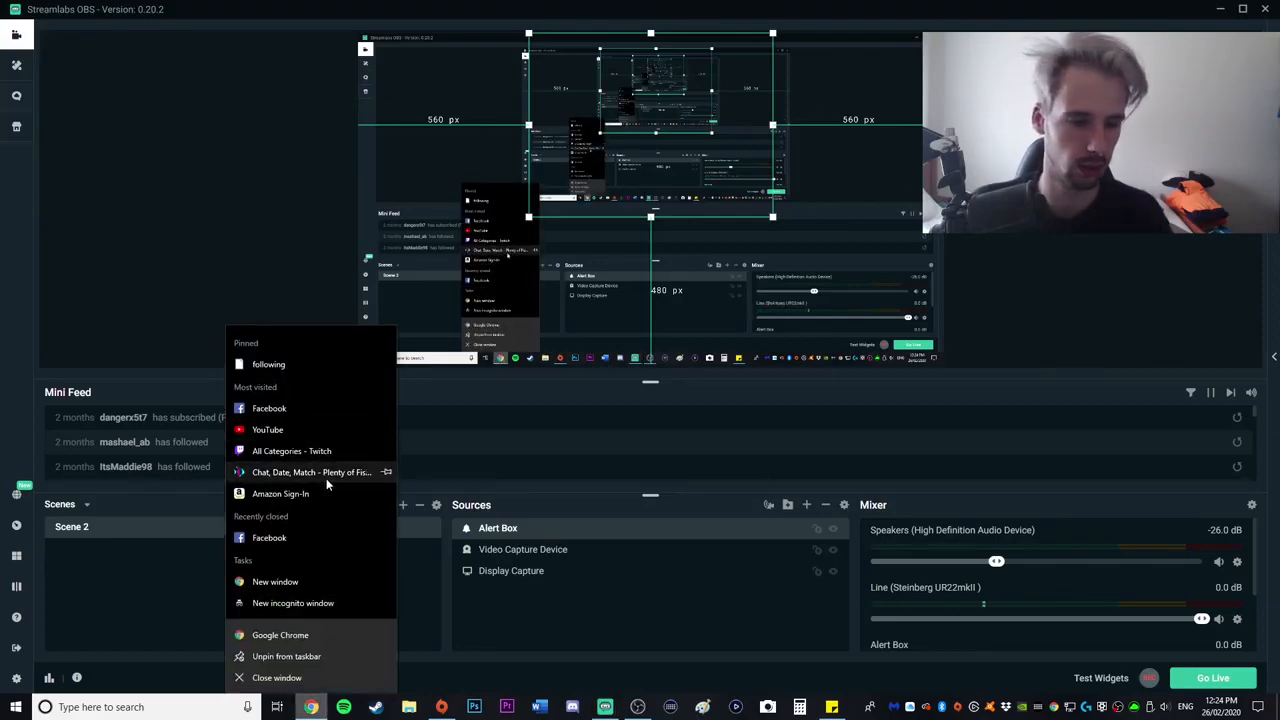
left_click(290, 451)
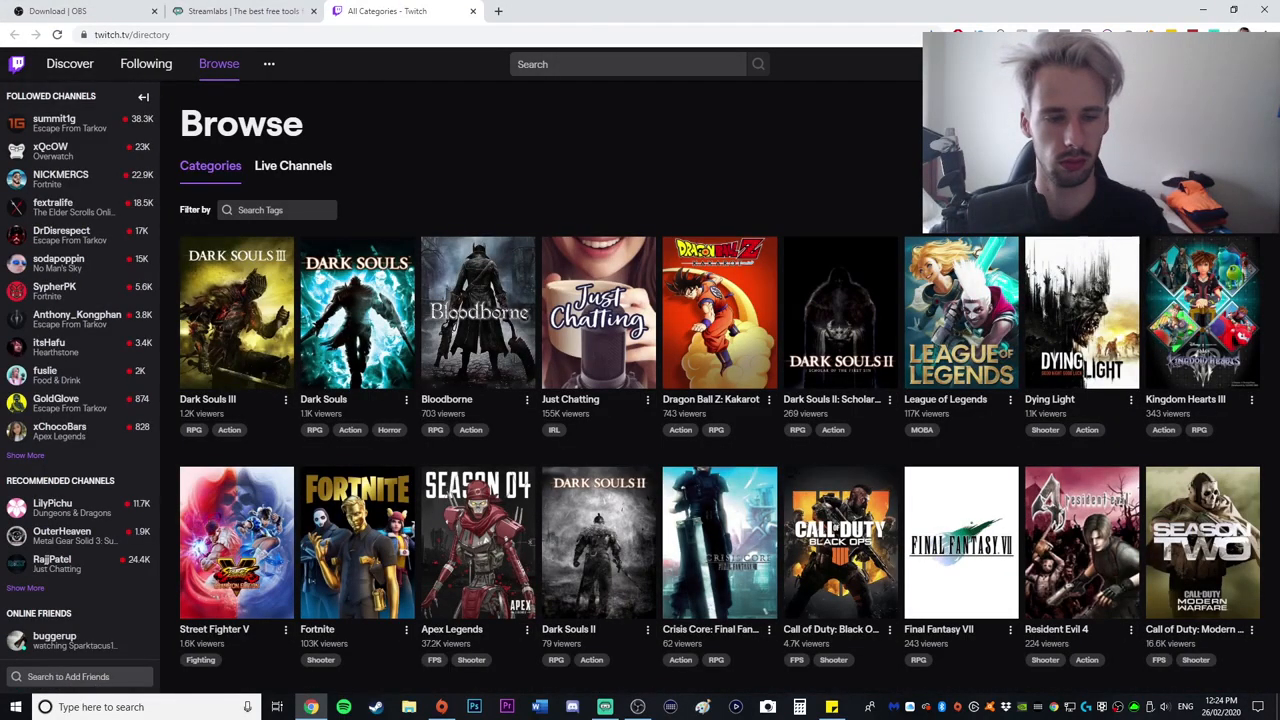
left_click(1260, 64)
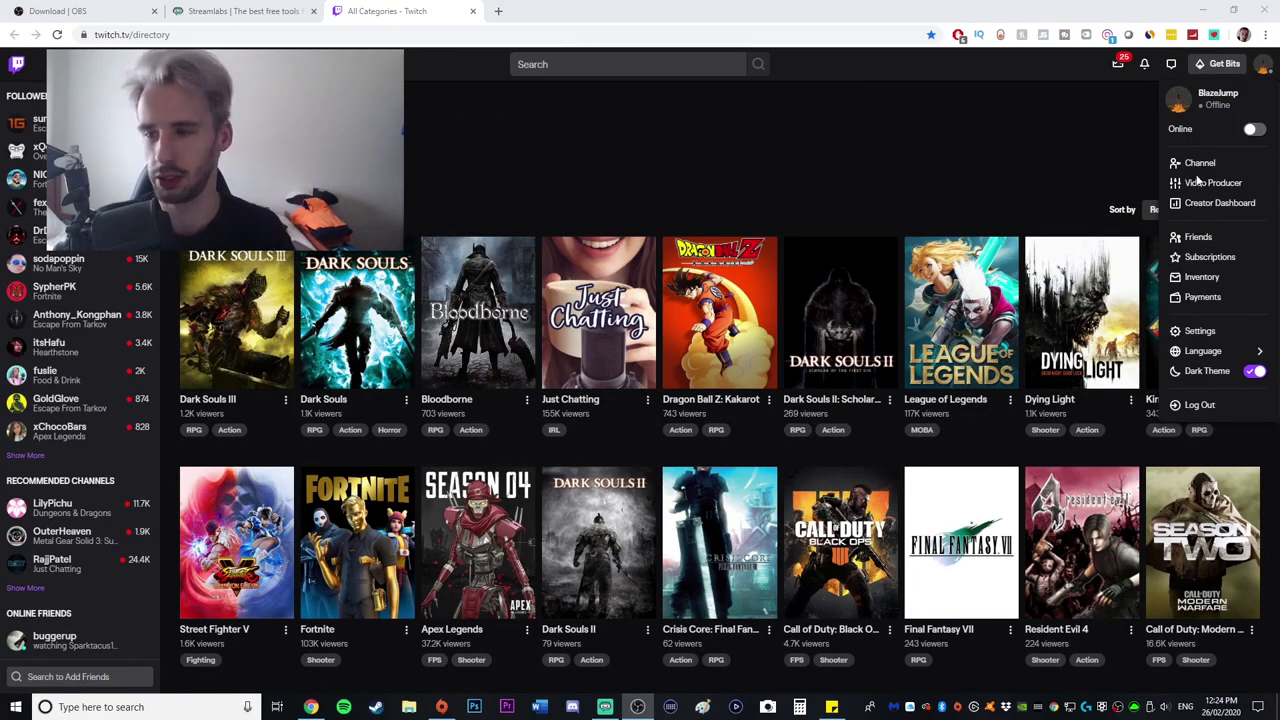
left_click(1208, 333)
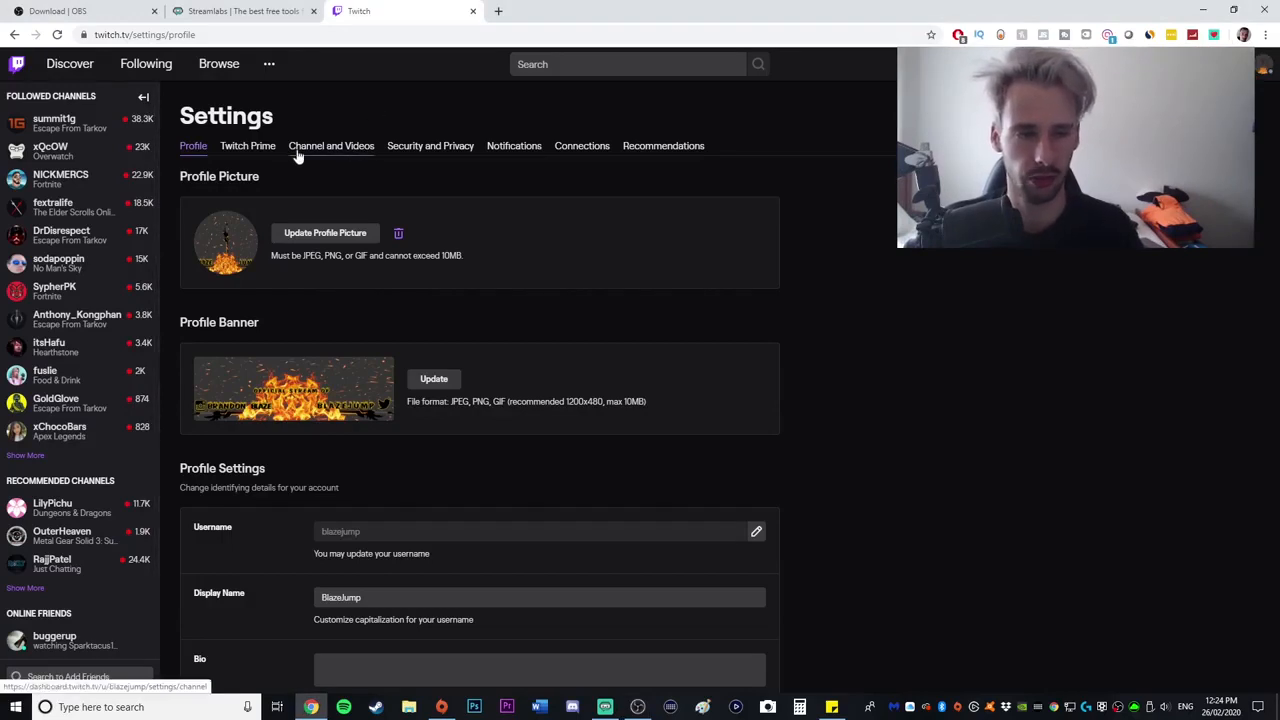
left_click(245, 152)
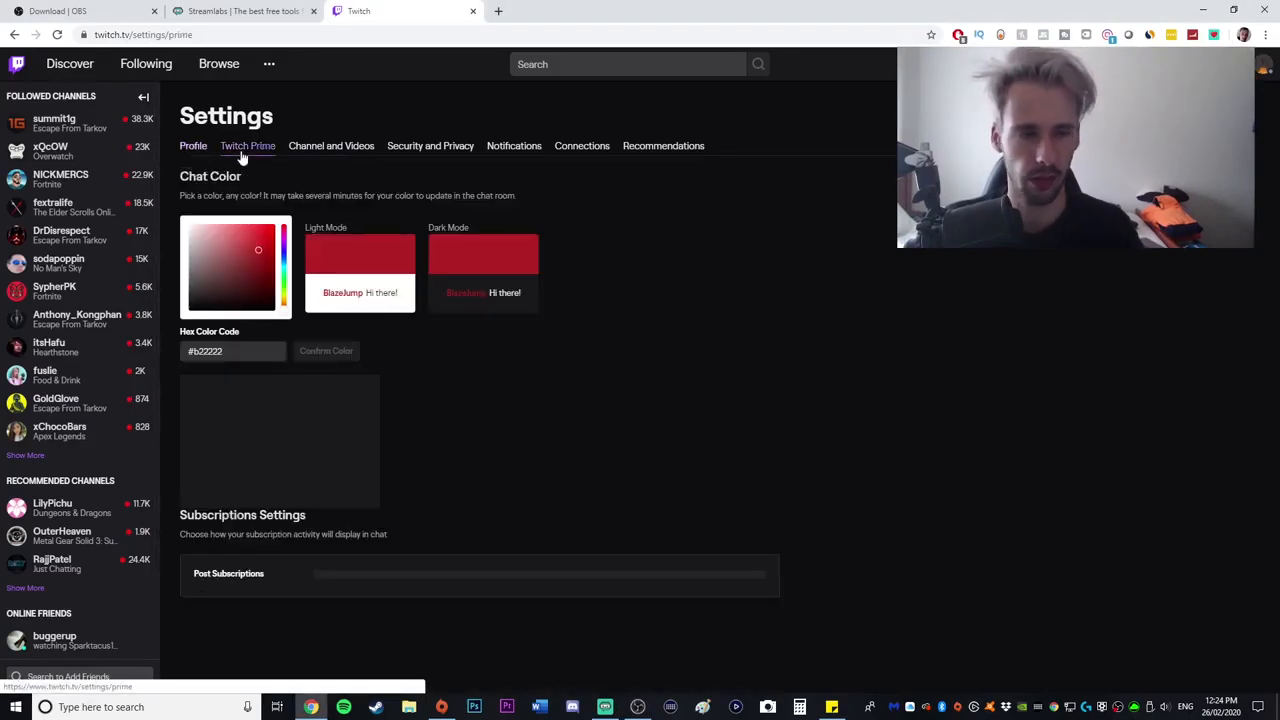
left_click(330, 148)
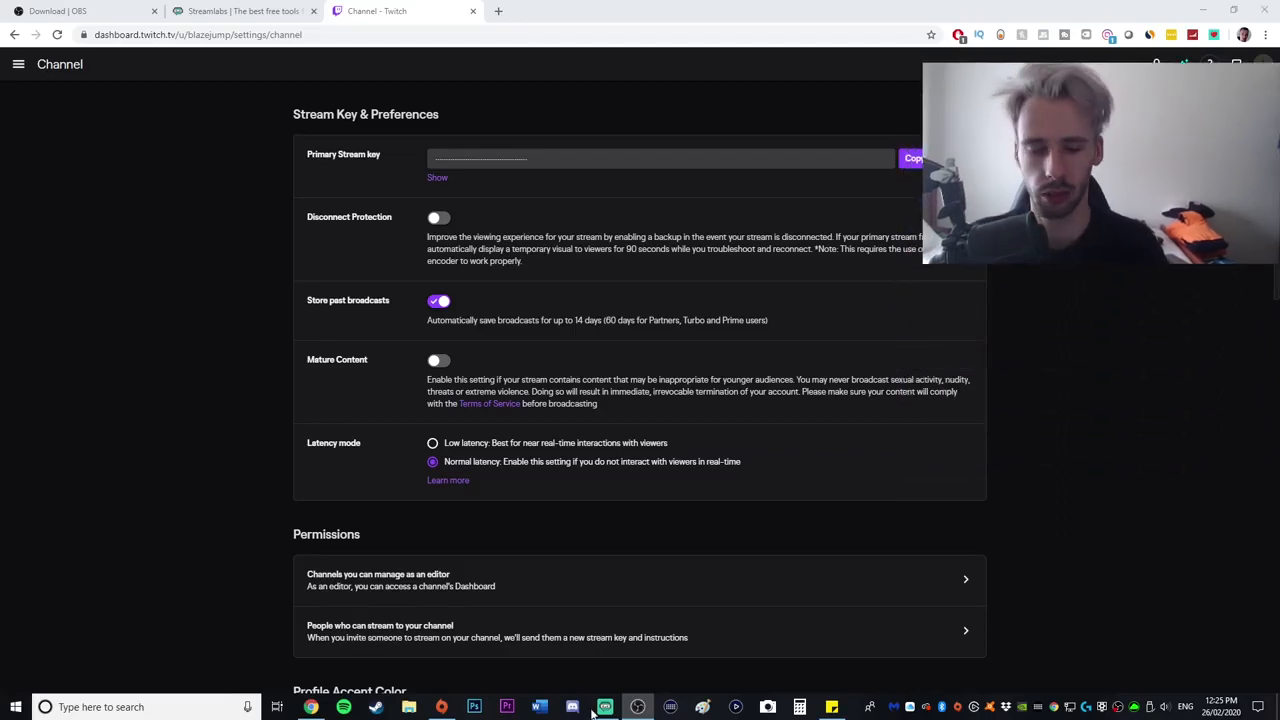
Switch back to Streamlabs OBS and view the Stream settings with the connected Twitch account
left_click(605, 707)
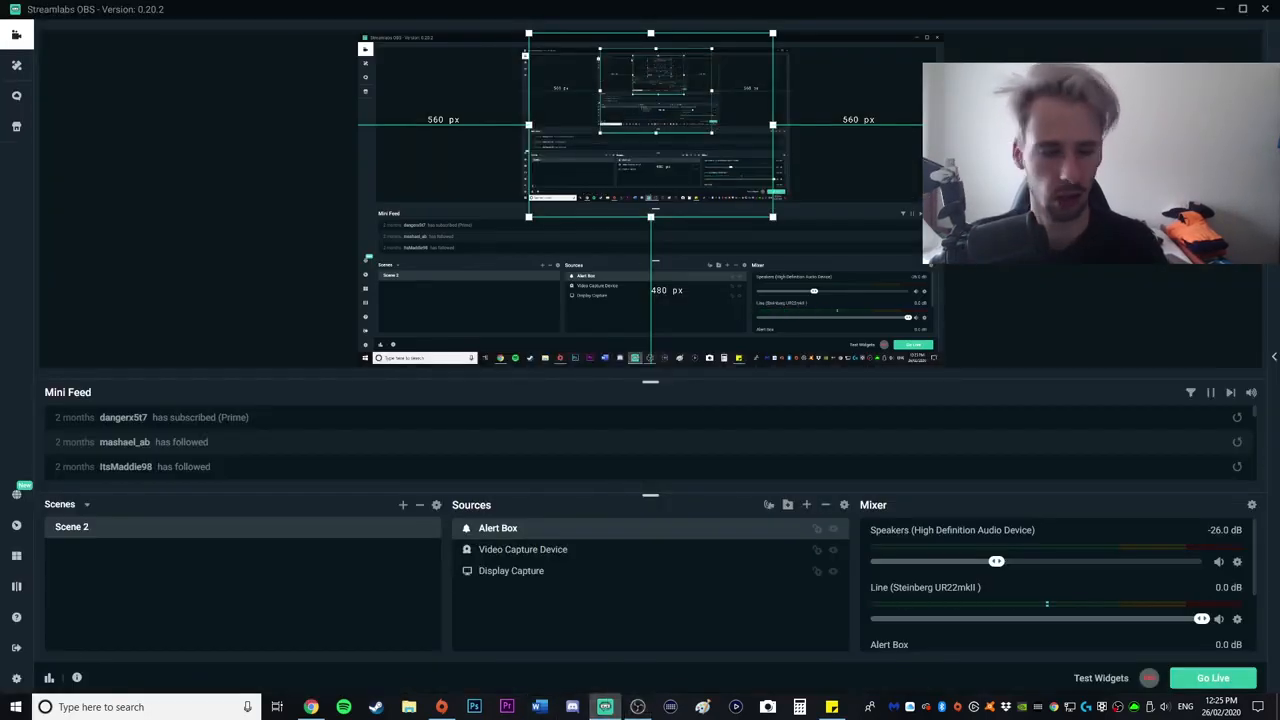
left_click(16, 678)
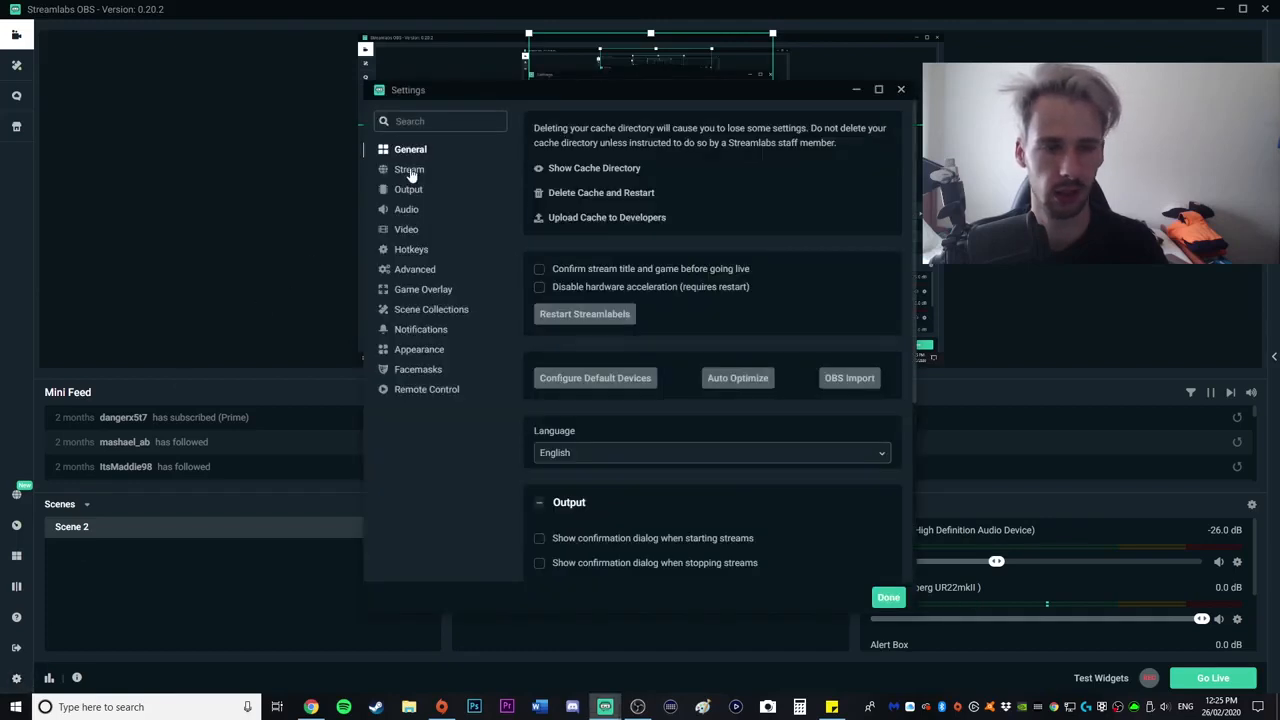
left_click(409, 170)
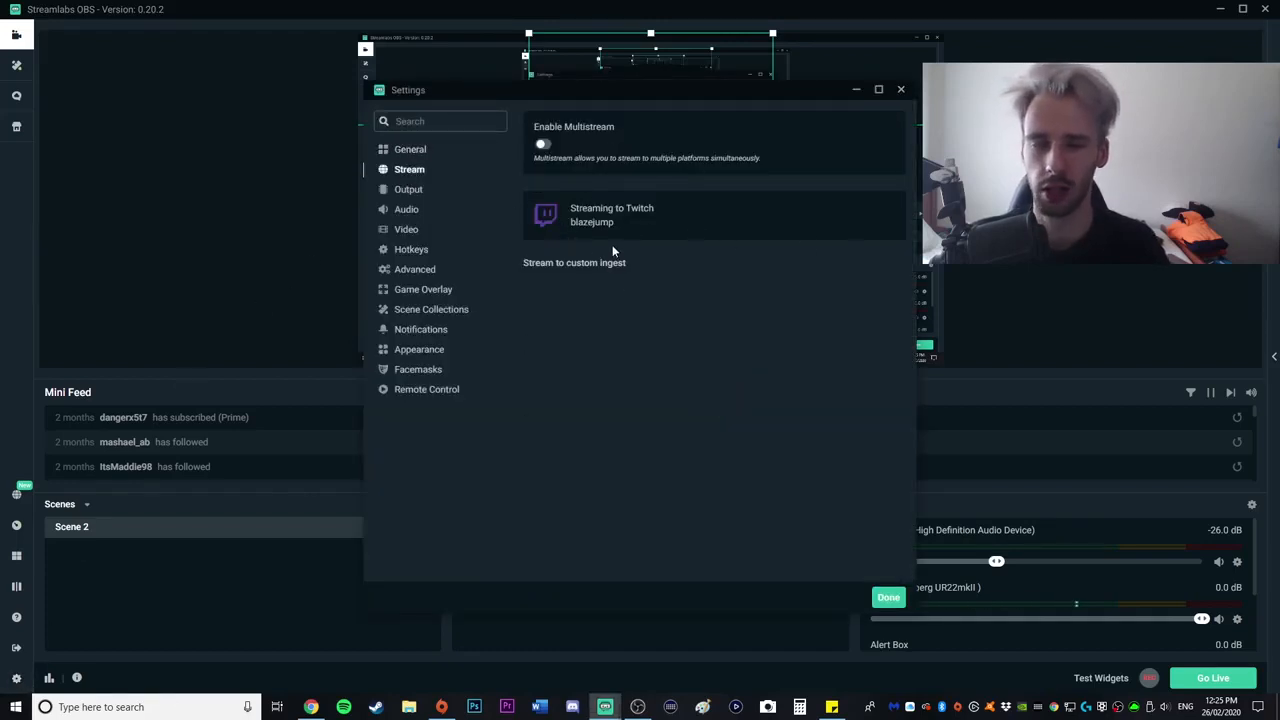
left_click(311, 707)
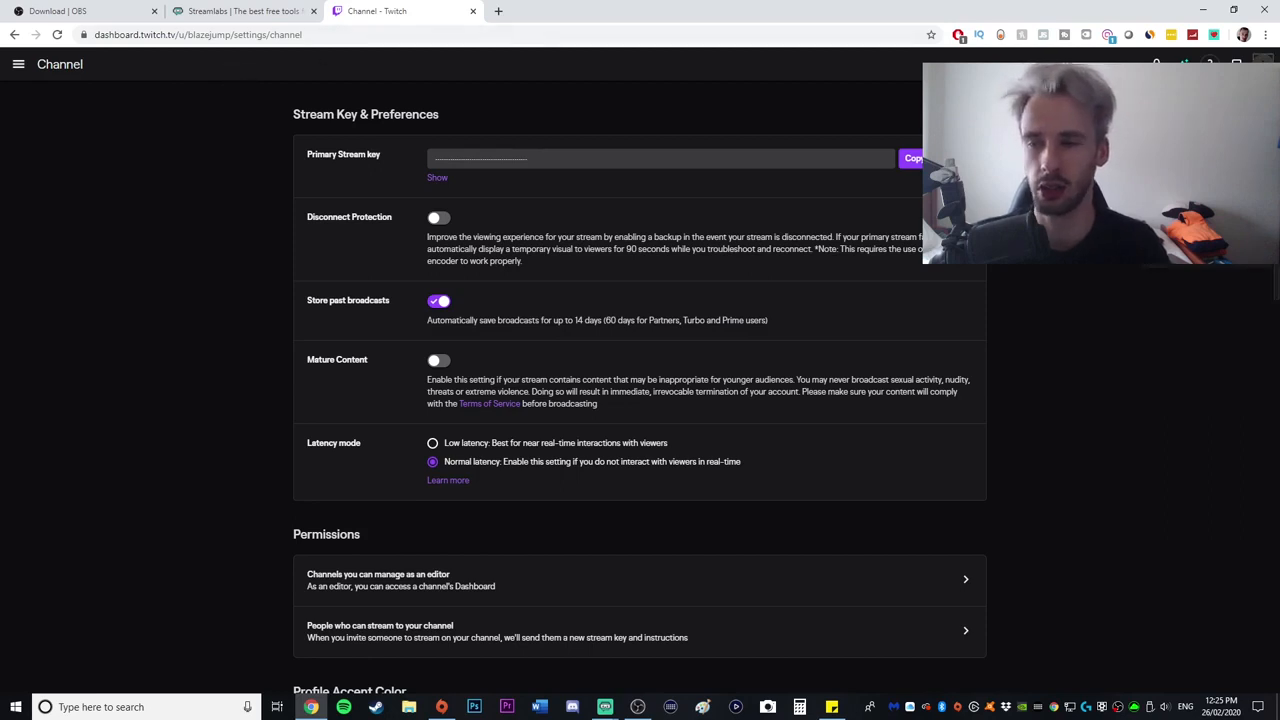
left_click(1190, 160)
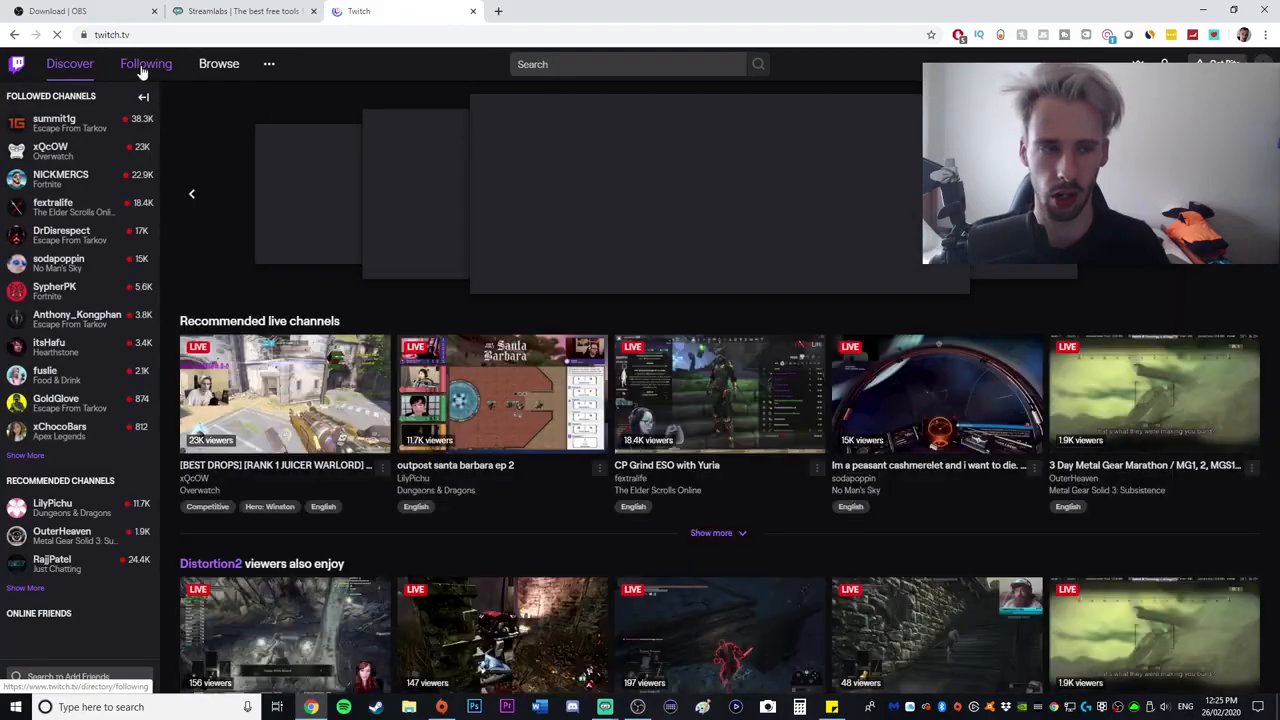
left_click(224, 66)
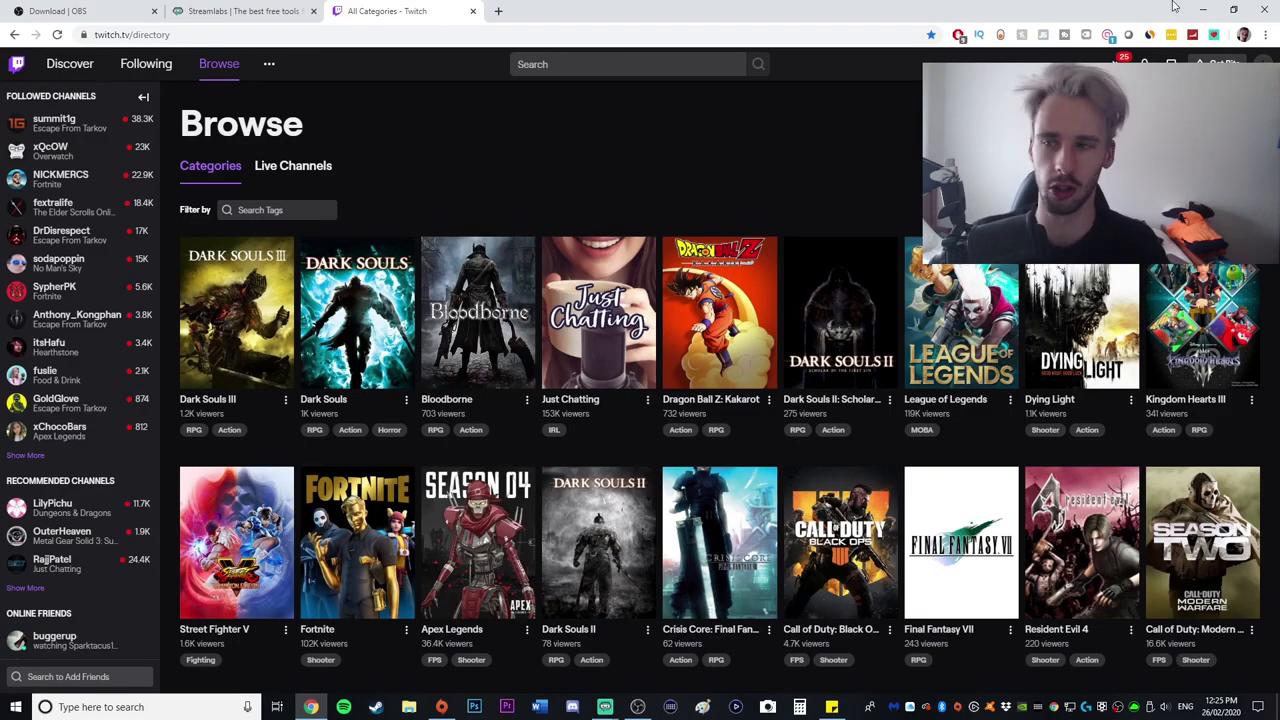
left_click(1203, 9)
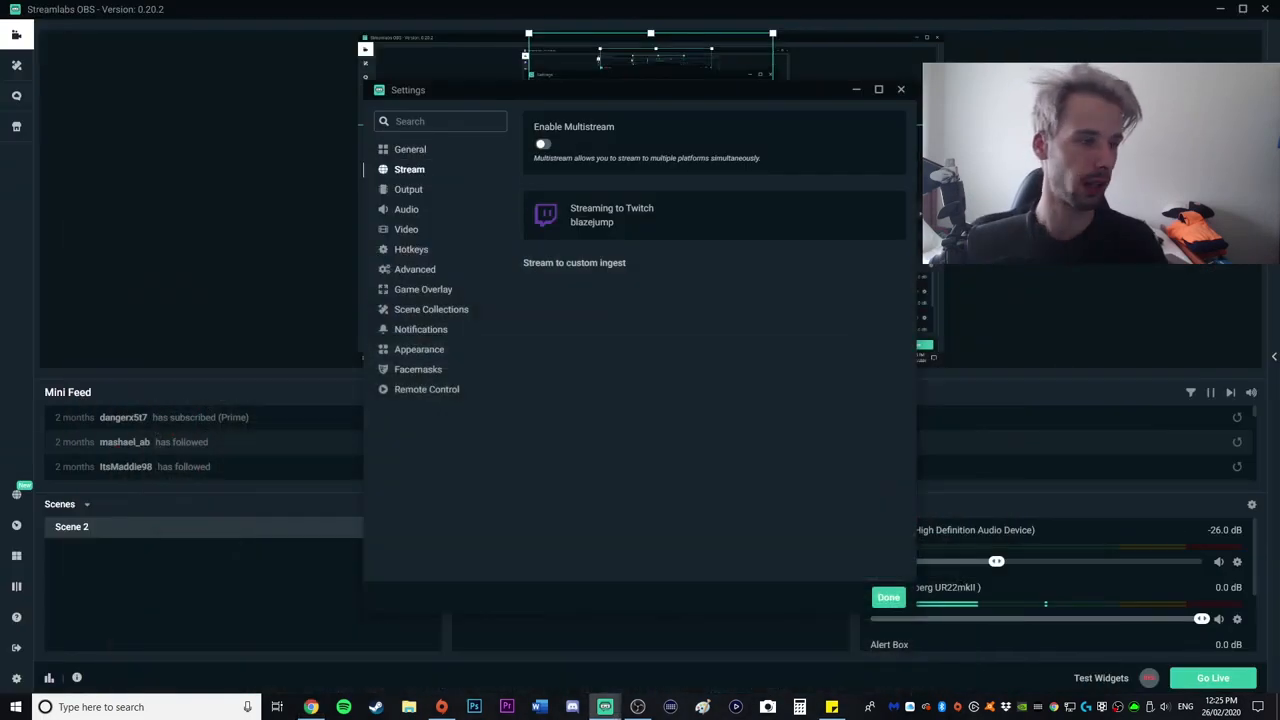
left_click(901, 90)
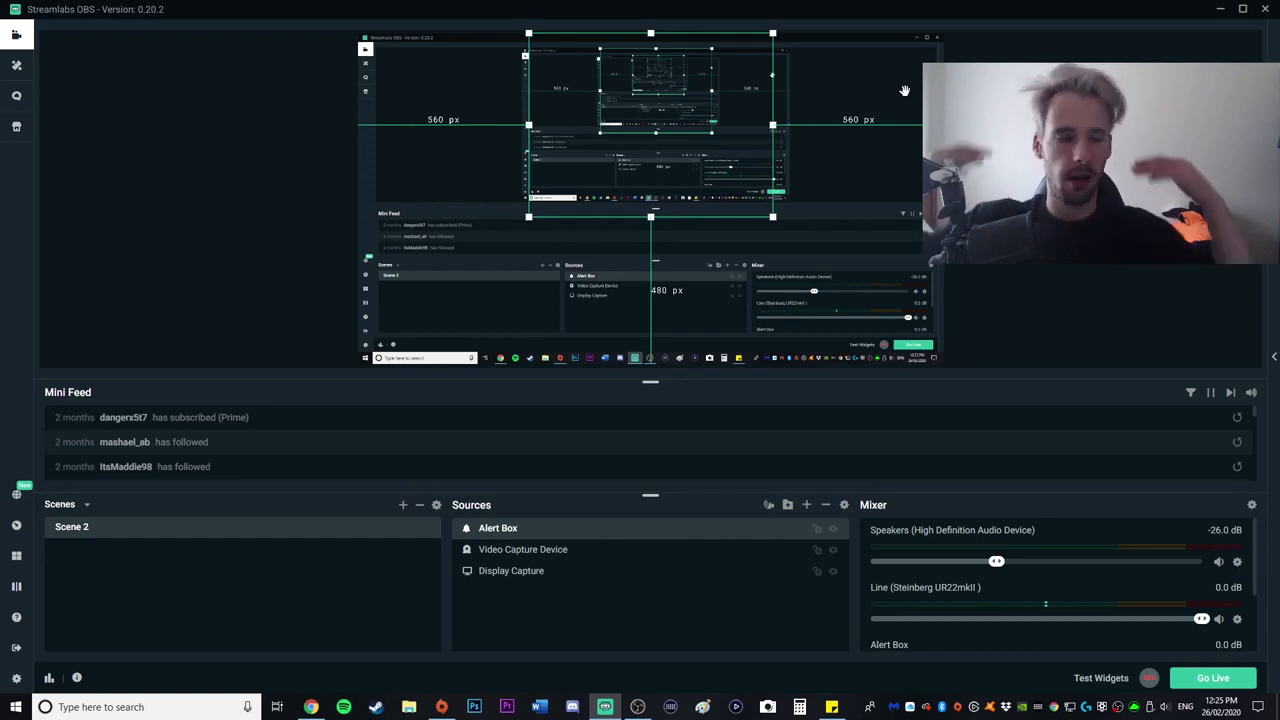